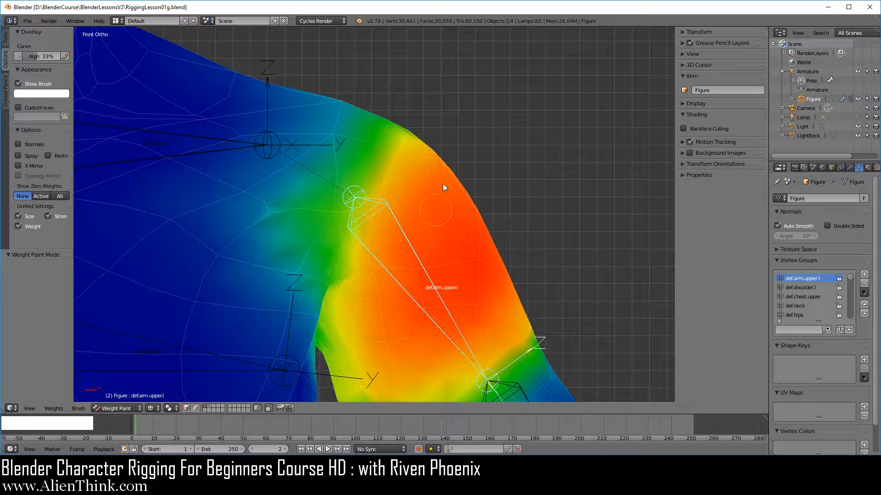
Review the available weight paint brushes and enable X Mirror in the weight paint options
{"action": "left_click", "coordinate": [6, 39]}
{"action": "left_click", "coordinate": [36, 69]}
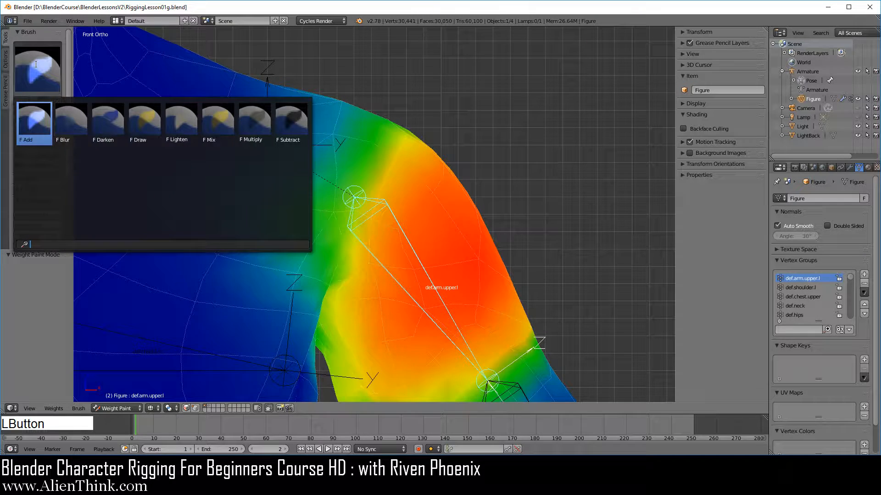
{"action": "left_click", "coordinate": [145, 120]}
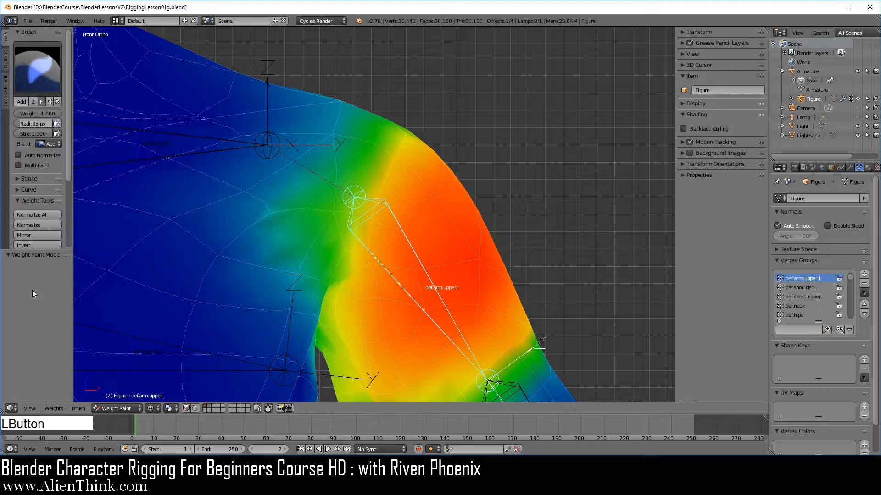
{"action": "left_click", "coordinate": [6, 60]}
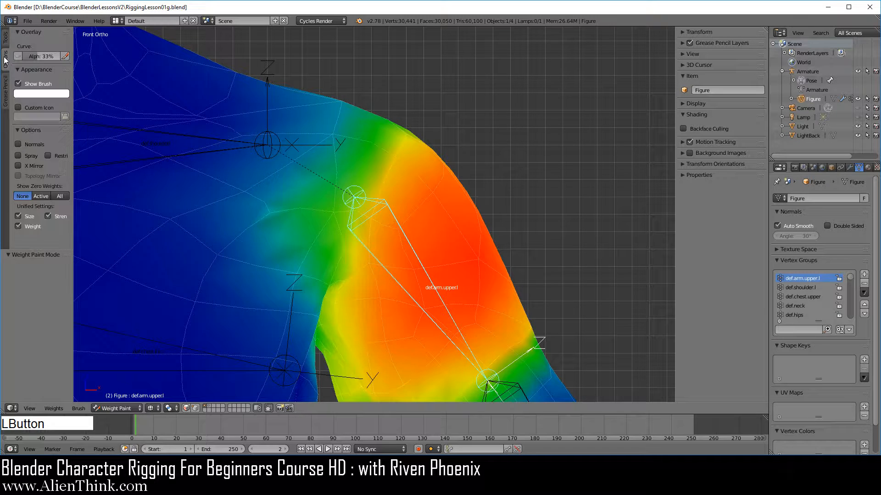
{"action": "left_click", "coordinate": [32, 166]}
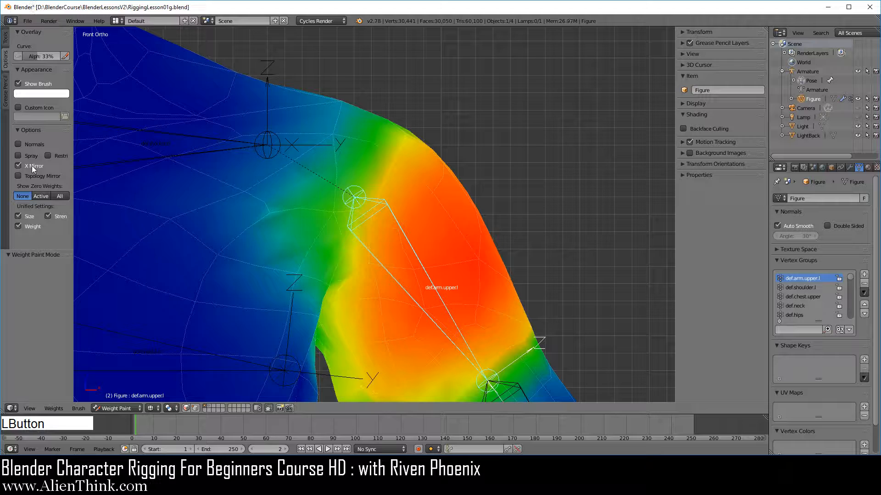
Turn off the mesh's X Mirror option in Edit Mode and return to Weight Paint mode
{"action": "left_click", "coordinate": [115, 408]}
{"action": "left_click", "coordinate": [114, 383]}
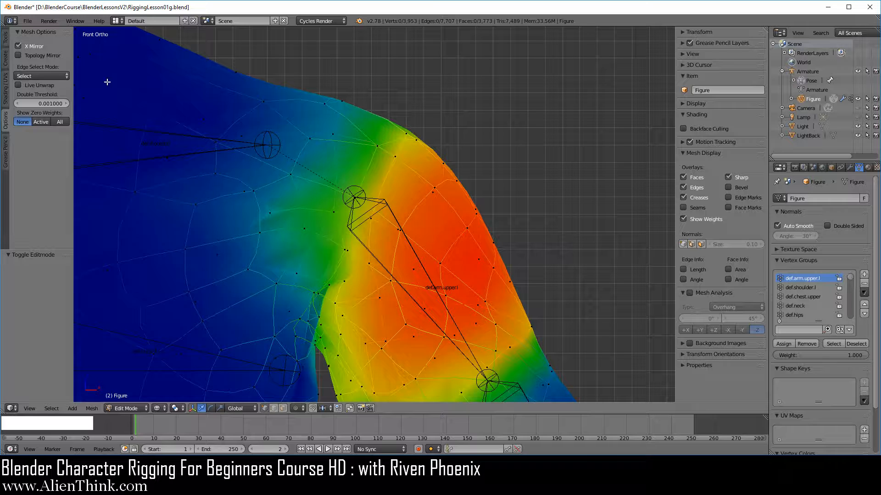
{"action": "left_click", "coordinate": [27, 47]}
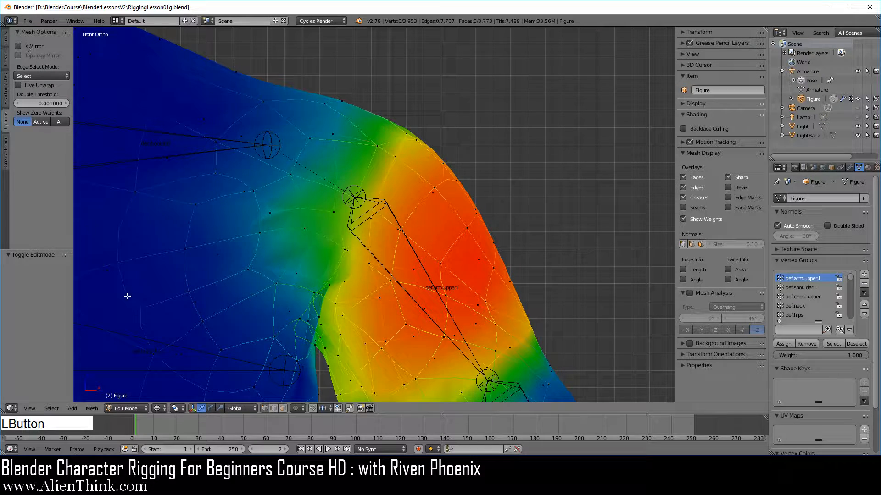
{"action": "left_click", "coordinate": [123, 408]}
{"action": "left_click", "coordinate": [131, 356]}
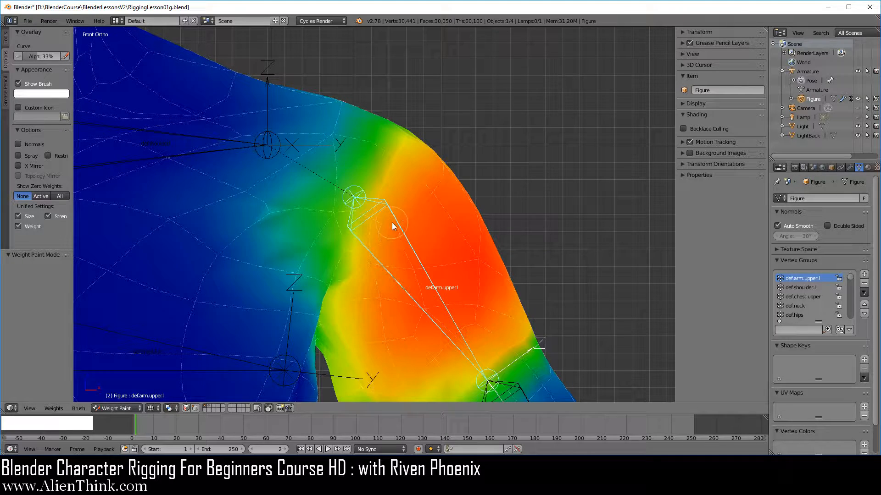
Clear the pose rotation of the def.arm.upper.l bone and frame the whole upper body
{"action": "right_click", "coordinate": [411, 257]}
{"action": "key", "text": "alt+r"}
{"action": "scroll", "coordinate": [387, 274], "scroll_direction": "down", "scroll_amount": 6}
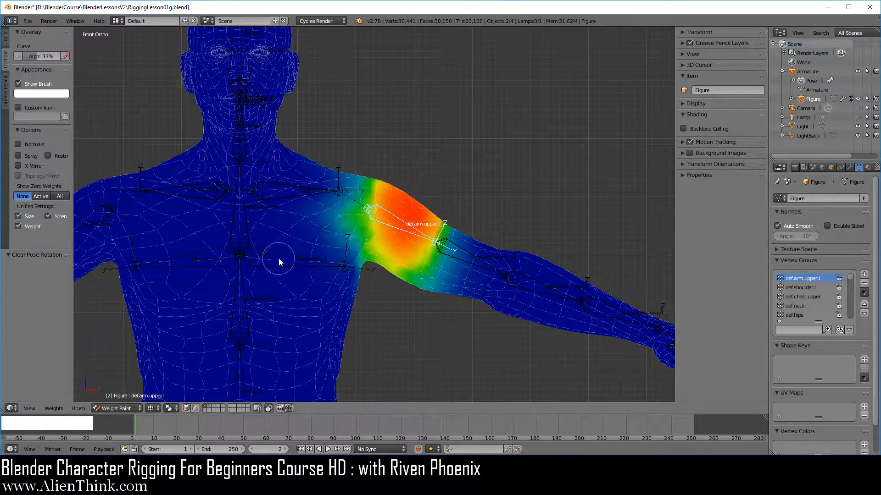
{"action": "middle_click_drag", "start_coordinate": [237, 252], "coordinate": [375, 234], "text": "shift"}
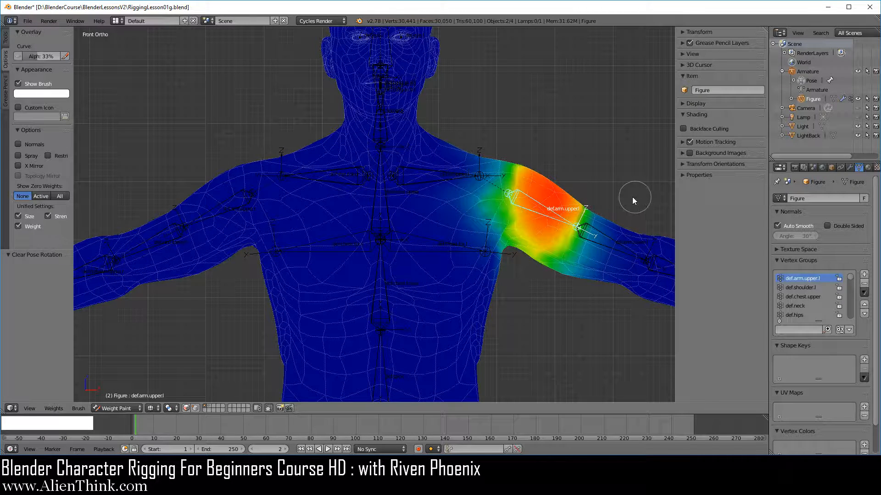
Apply the figure's Mirror modifier in Object Mode and return to Weight Paint mode
{"action": "left_click", "coordinate": [851, 166]}
{"action": "left_click", "coordinate": [777, 213]}
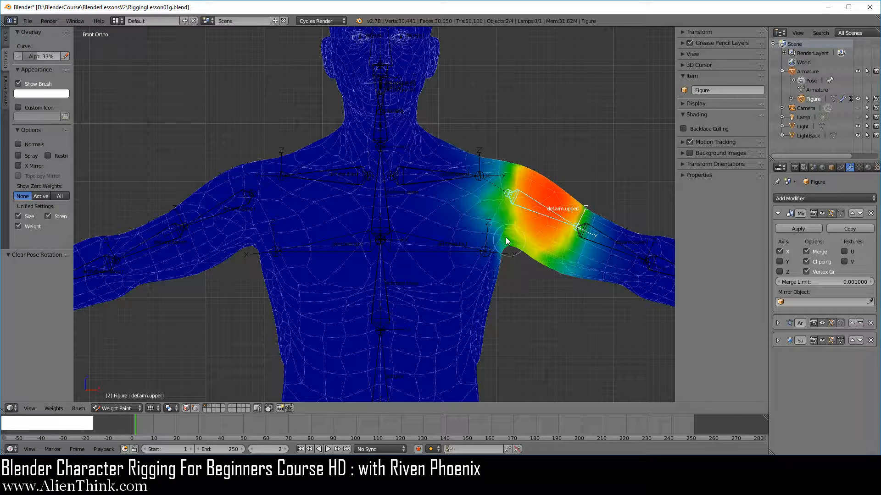
{"action": "left_click_drag", "start_coordinate": [468, 248], "coordinate": [579, 243]}
{"action": "left_click", "coordinate": [118, 409]}
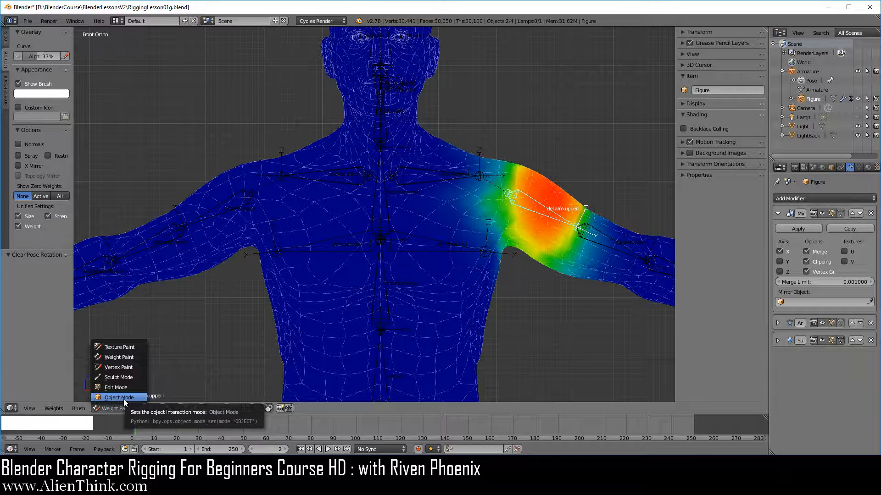
{"action": "left_click", "coordinate": [123, 398]}
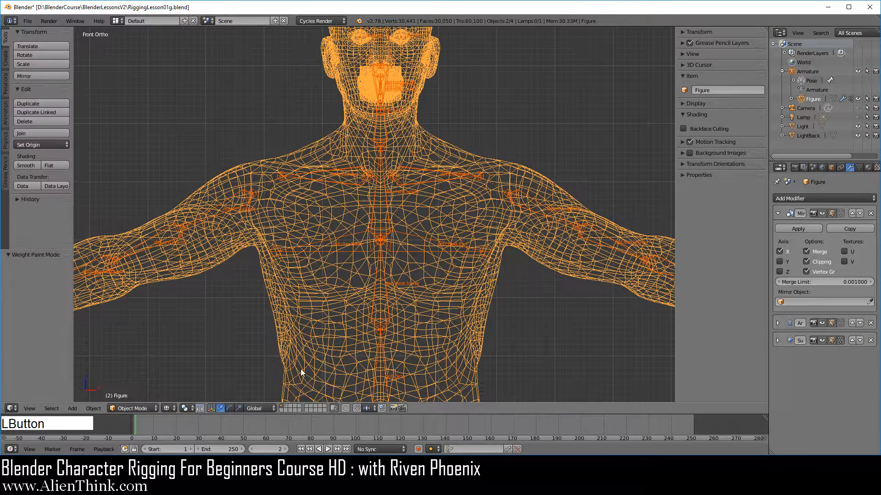
{"action": "left_click", "coordinate": [805, 231]}
{"action": "left_click", "coordinate": [142, 408]}
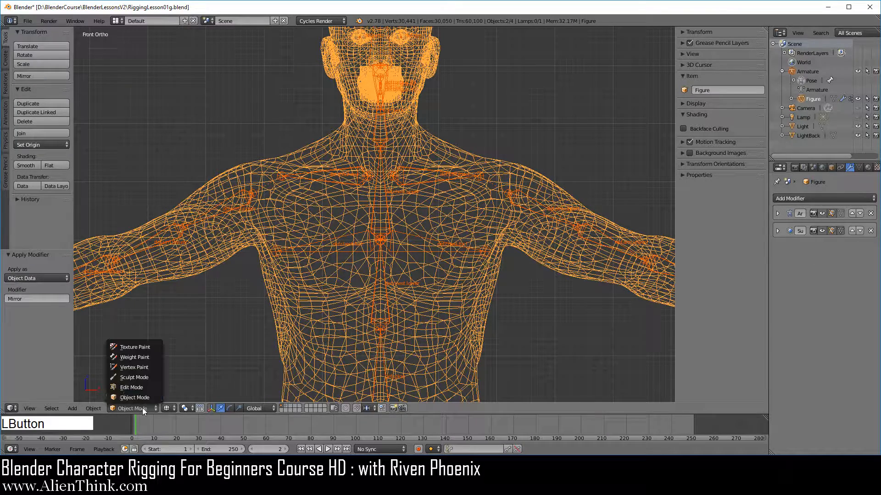
{"action": "left_click", "coordinate": [146, 357]}
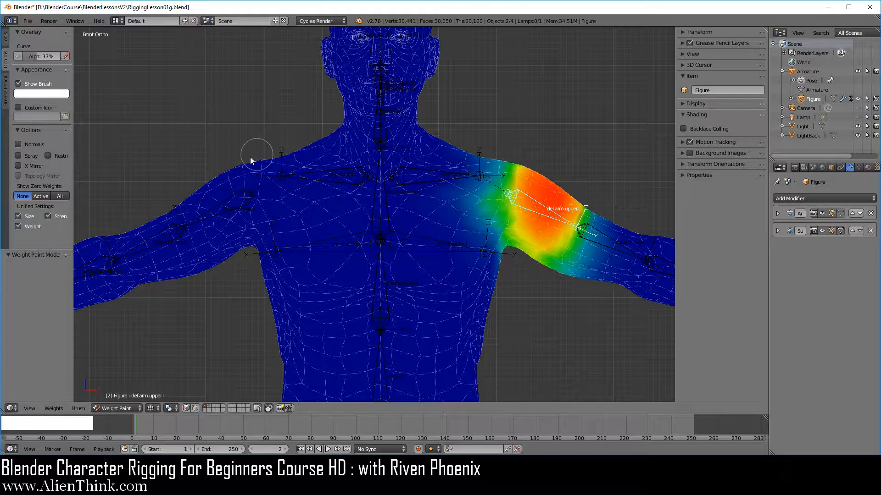
Inspect the weights of the def.arm.upper.r bone and reselect the def.arm.upper.l bone
{"action": "right_click", "coordinate": [233, 198]}
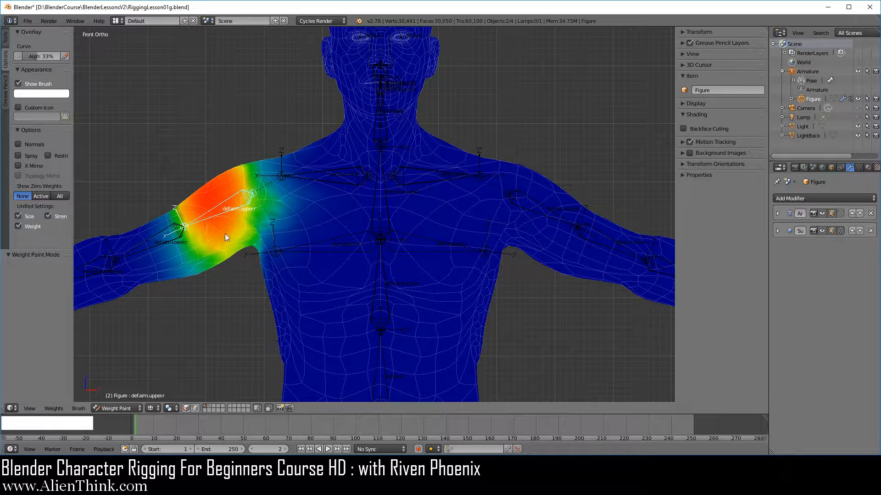
{"action": "left_click_drag", "start_coordinate": [226, 203], "coordinate": [223, 215]}
{"action": "right_click", "coordinate": [538, 201]}
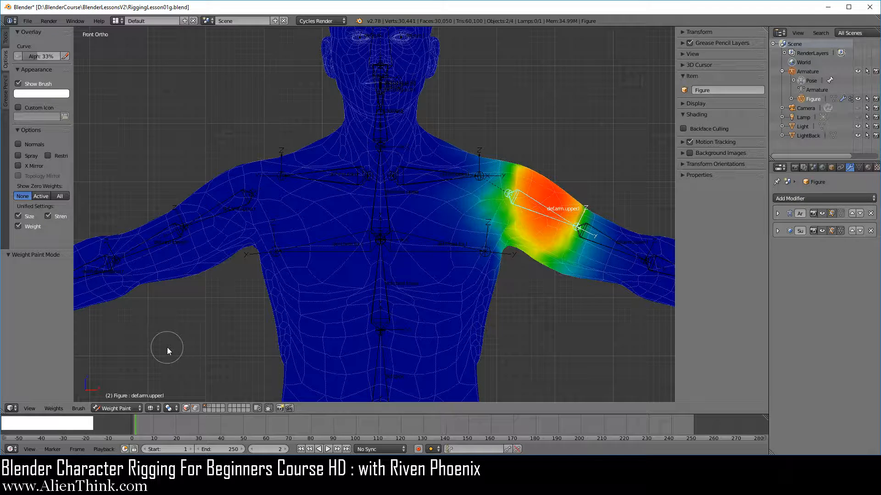
Switch the figure to Edit Mode and show its vertex groups
{"action": "left_click", "coordinate": [127, 408]}
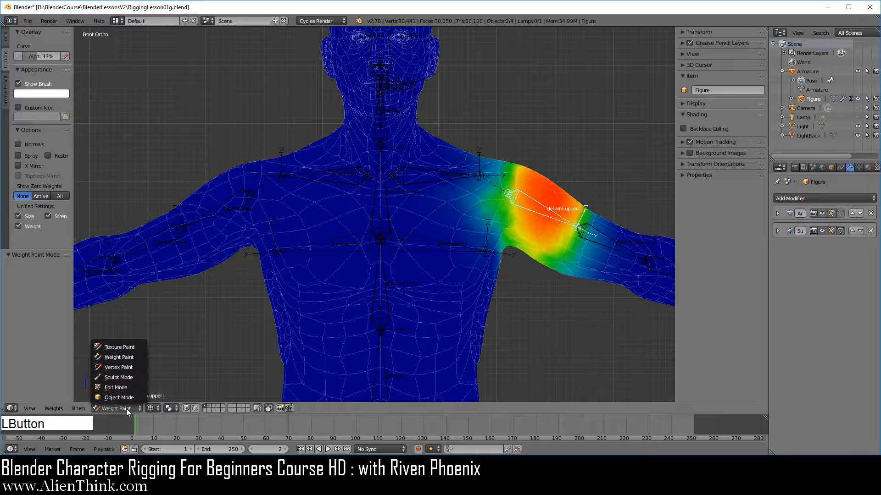
{"action": "left_click", "coordinate": [126, 385]}
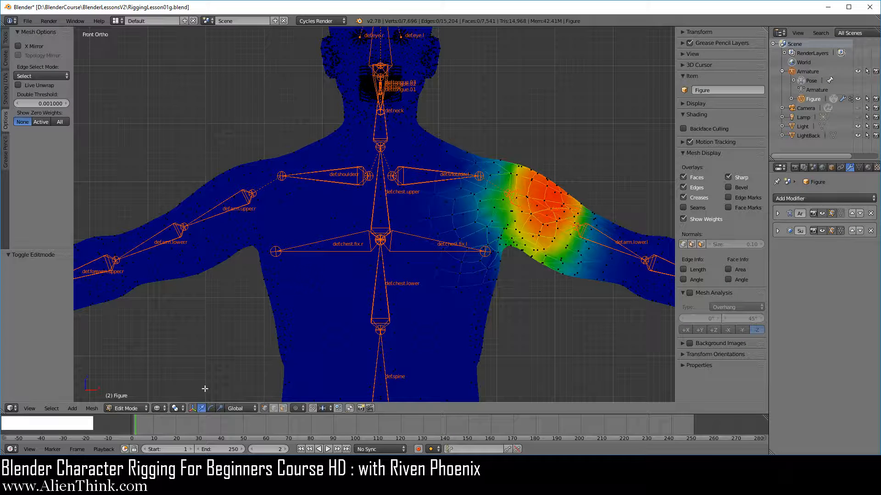
{"action": "left_click", "coordinate": [156, 408]}
{"action": "left_click", "coordinate": [859, 168]}
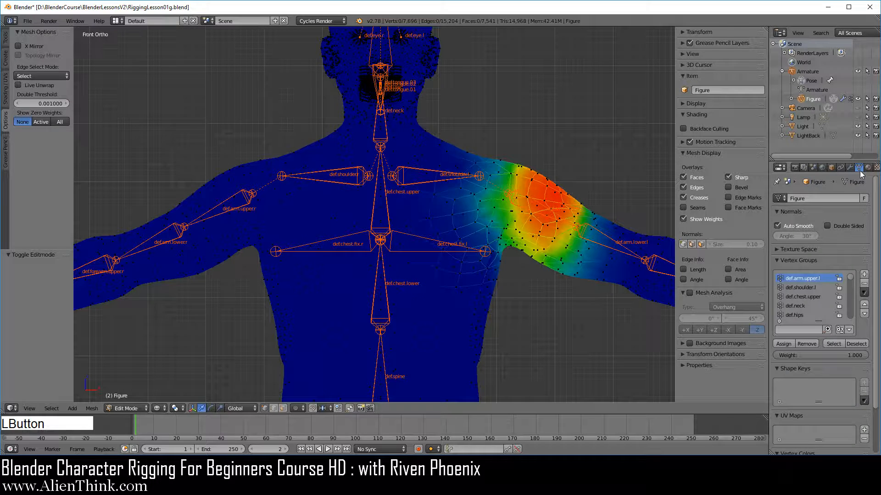
Filter the vertex groups by "def.arm.u" and save the blend file
{"action": "left_click", "coordinate": [788, 326]}
{"action": "type", "text": "def.ar"}
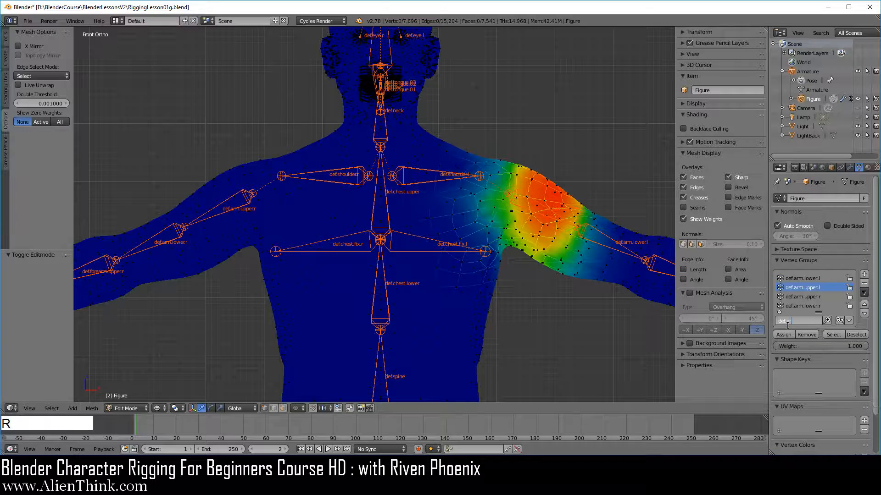
{"action": "type", "text": "m.u"}
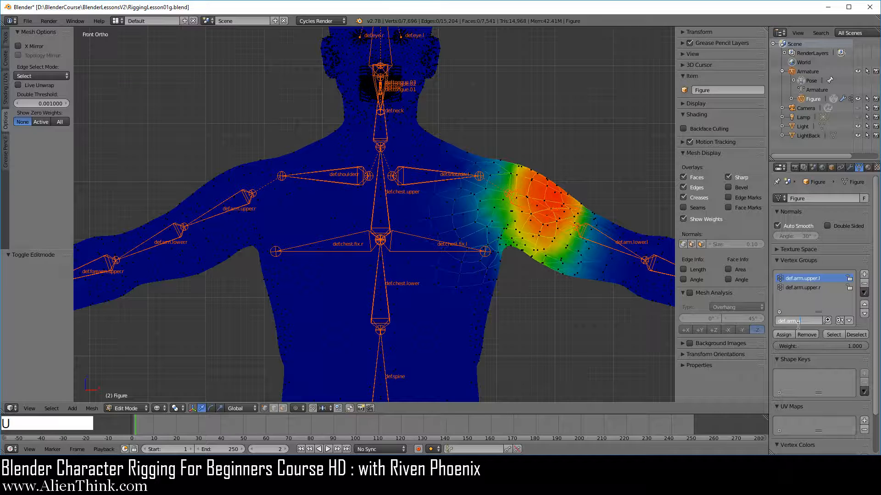
{"action": "left_click", "coordinate": [830, 303]}
{"action": "left_click", "coordinate": [27, 21]}
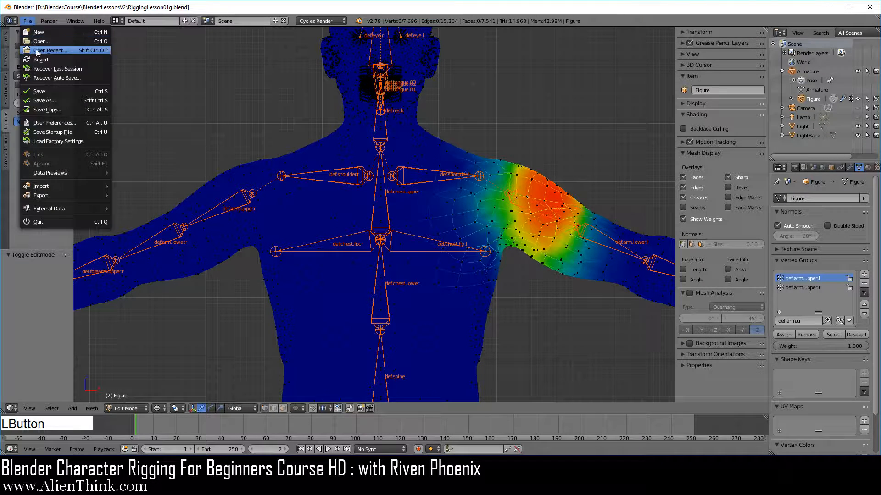
{"action": "left_click", "coordinate": [47, 91]}
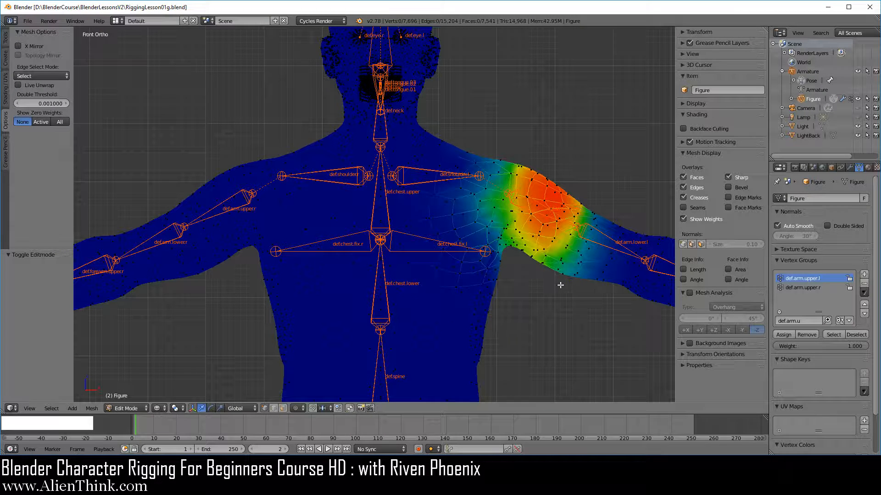
Deselect everything and circle-select the vertices of the character's right upper arm and right half of the torso
{"action": "left_click", "coordinate": [864, 292]}
{"action": "key", "text": "a"}
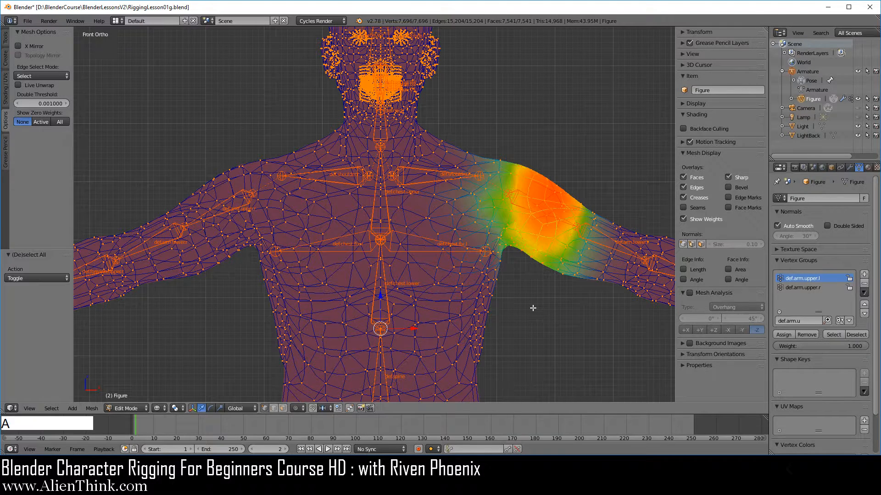
{"action": "key", "text": "a"}
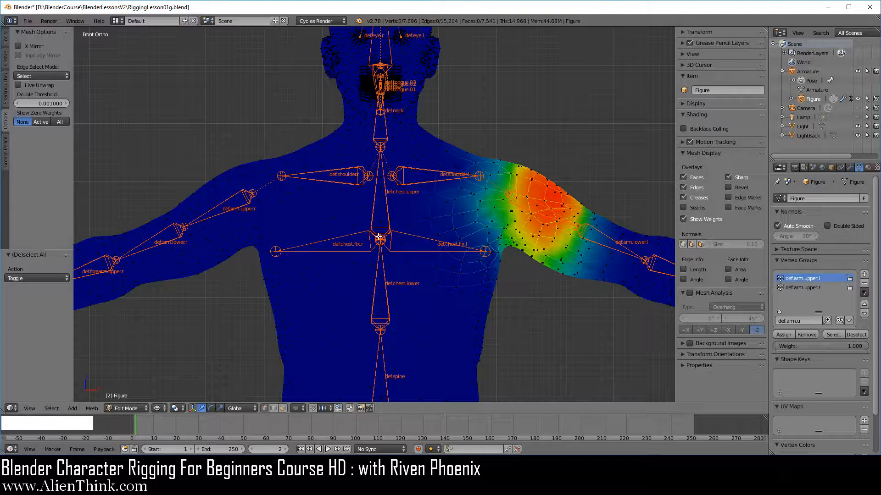
{"action": "key", "text": "c"}
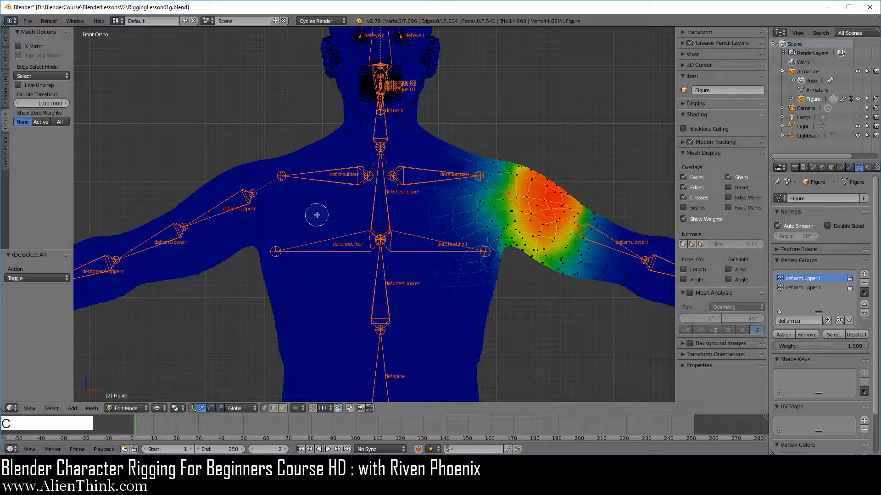
{"action": "scroll", "coordinate": [316, 215], "scroll_direction": "up", "scroll_amount": 10}
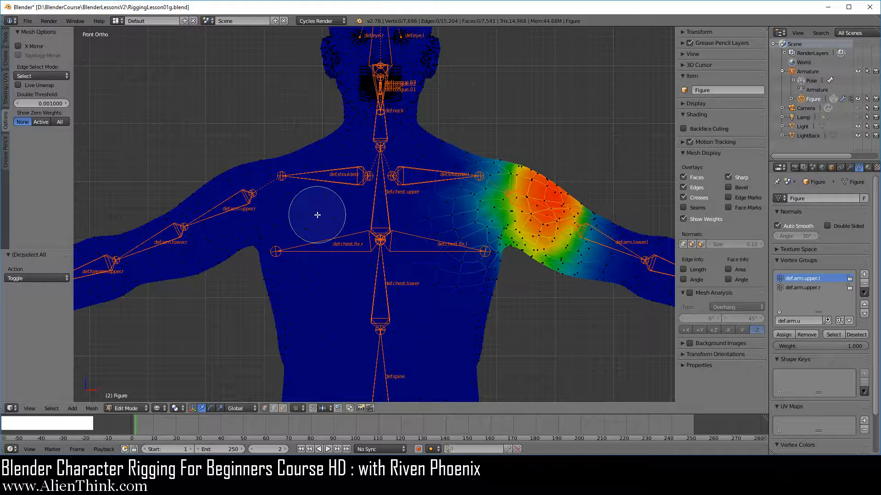
{"action": "mouse_move", "coordinate": [276, 180]}
{"action": "left_mouse_down"}
{"action": "mouse_move", "coordinate": [246, 189]}
{"action": "mouse_move", "coordinate": [158, 250]}
{"action": "mouse_move", "coordinate": [255, 265]}
{"action": "mouse_move", "coordinate": [330, 330]}
{"action": "mouse_move", "coordinate": [334, 145]}
{"action": "mouse_move", "coordinate": [373, 358]}
{"action": "left_mouse_up"}
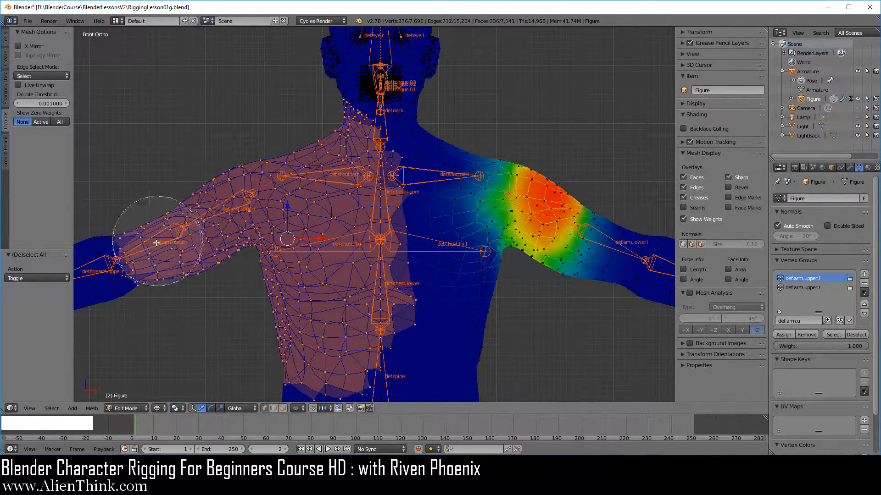
{"action": "right_click", "coordinate": [540, 311]}
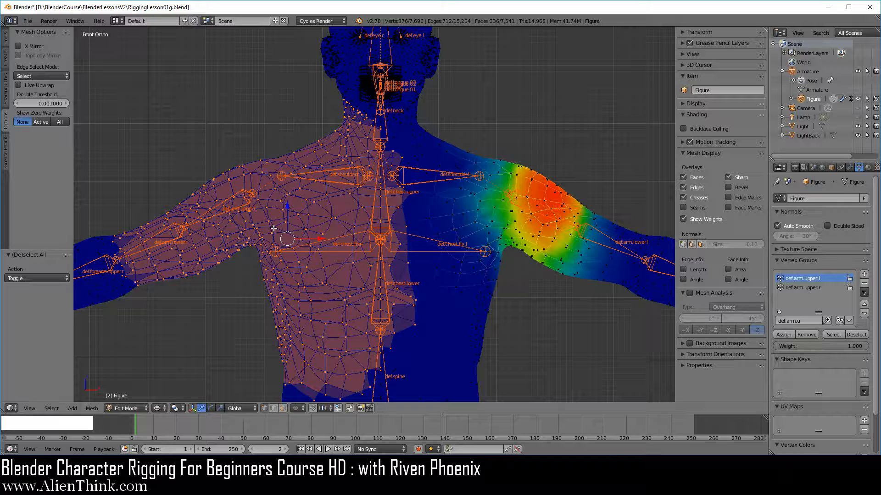
Clear all weights from the def.arm.upper.r vertex group
{"action": "left_click", "coordinate": [814, 289]}
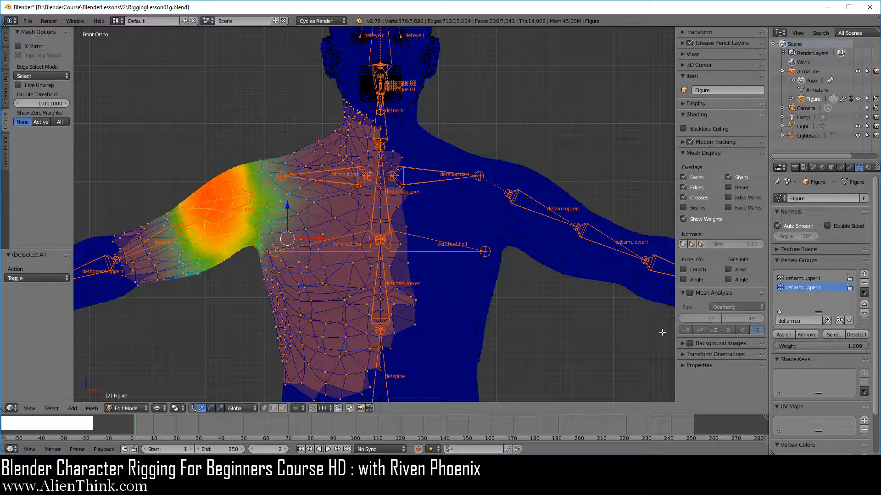
{"action": "left_click", "coordinate": [864, 293]}
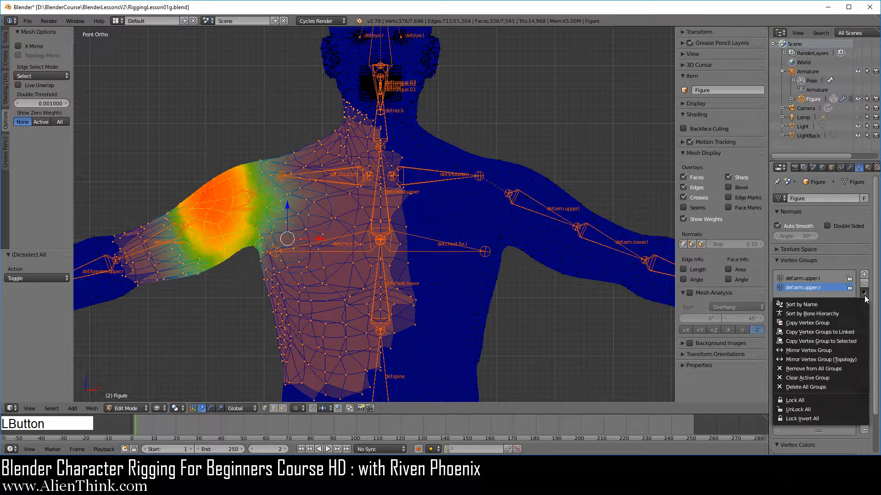
{"action": "left_click", "coordinate": [824, 377]}
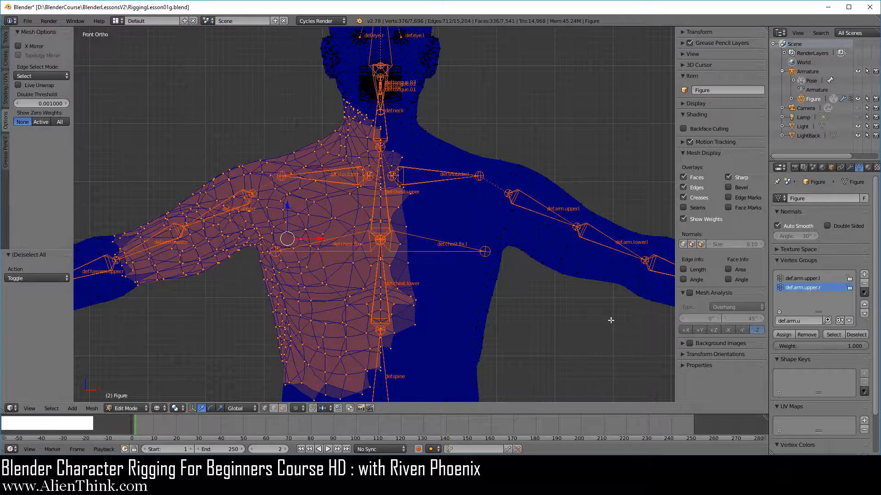
Mirror the def.arm.upper.l vertex group to the right side and make def.arm.upper.r the active group
{"action": "left_click", "coordinate": [808, 278]}
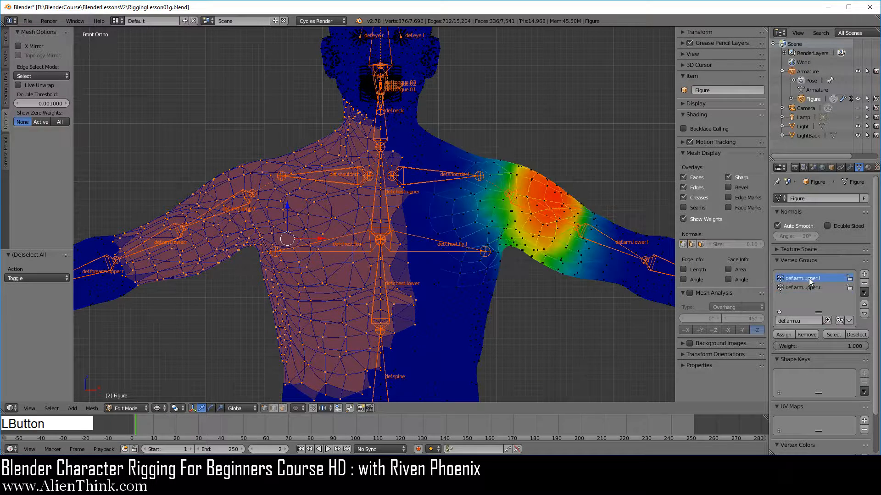
{"action": "left_click", "coordinate": [865, 294]}
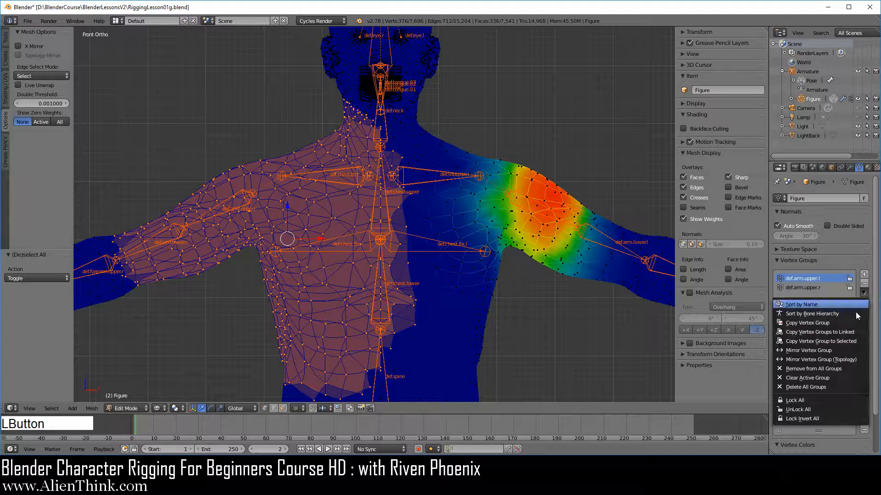
{"action": "left_click", "coordinate": [835, 351]}
{"action": "left_click", "coordinate": [816, 289]}
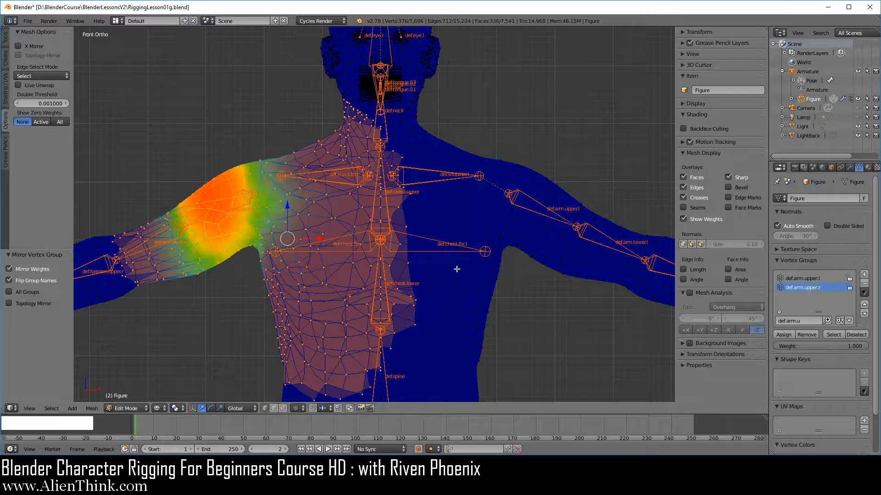
Undo the last weight mirroring and make def.arm.upper.l the active vertex group
{"action": "key", "text": "ctrl"}
{"action": "key", "text": "ctrl+z"}
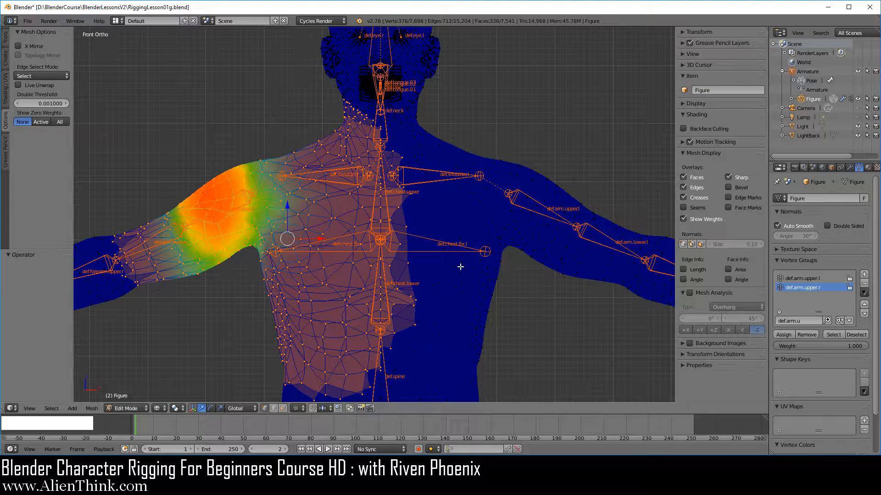
{"action": "key", "text": "ctrl+z"}
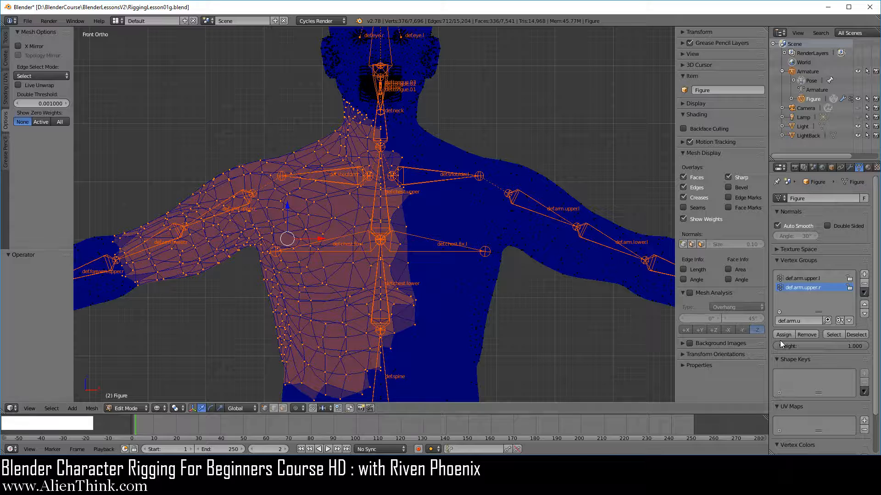
{"action": "left_click", "coordinate": [820, 278]}
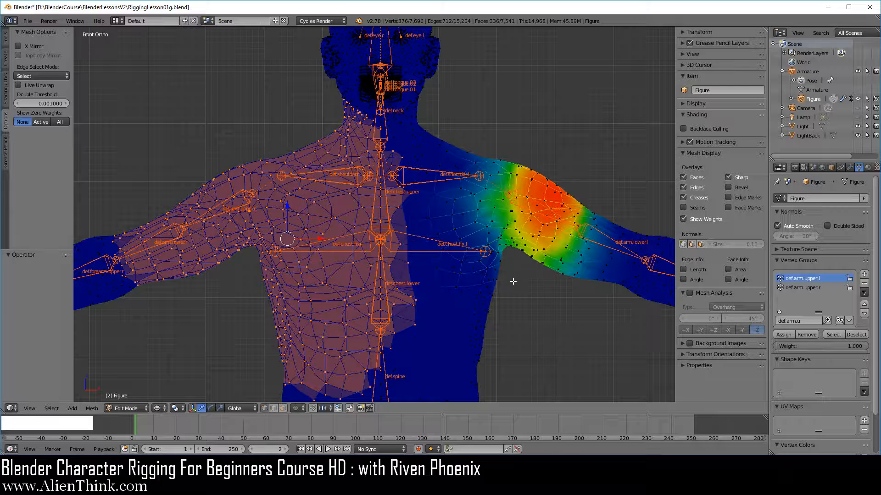
Circle-select the vertices of the character's left arm and left half of the torso, adding them to the selection
{"action": "key", "text": "c"}
{"action": "scroll", "coordinate": [512, 281], "scroll_direction": "down", "scroll_amount": 5}
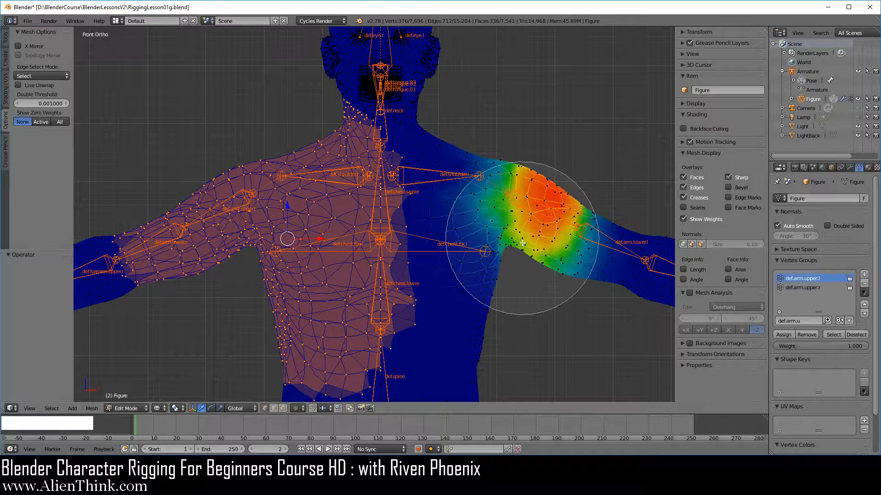
{"action": "mouse_move", "coordinate": [513, 276]}
{"action": "left_mouse_down"}
{"action": "mouse_move", "coordinate": [577, 239]}
{"action": "mouse_move", "coordinate": [515, 183]}
{"action": "mouse_move", "coordinate": [393, 186]}
{"action": "mouse_move", "coordinate": [511, 304]}
{"action": "mouse_move", "coordinate": [466, 294]}
{"action": "left_mouse_up"}
{"action": "right_click", "coordinate": [535, 315]}
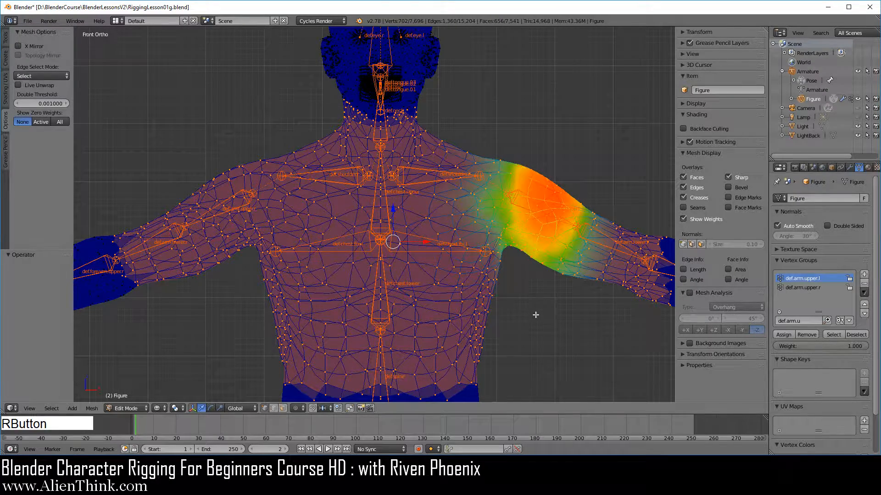
Mirror the def.arm.upper.l vertex group with both body sides selected, and make def.arm.upper.r the active group
{"action": "left_click", "coordinate": [864, 293]}
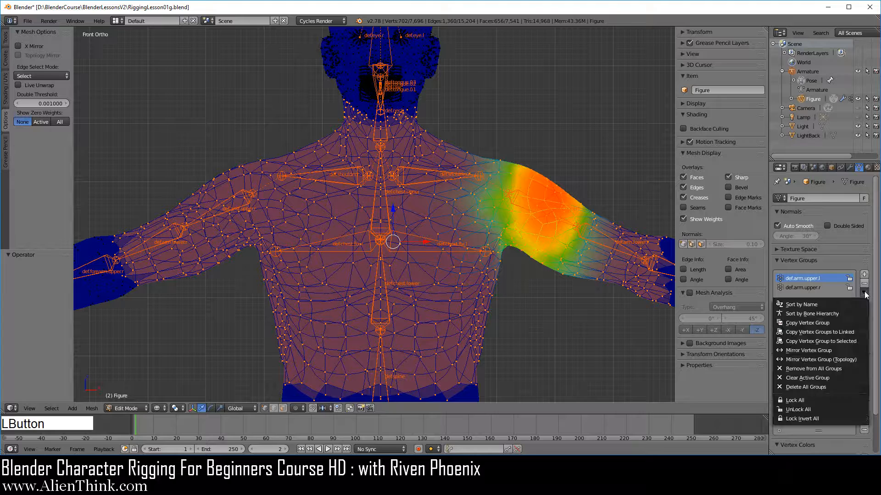
{"action": "left_click", "coordinate": [823, 350]}
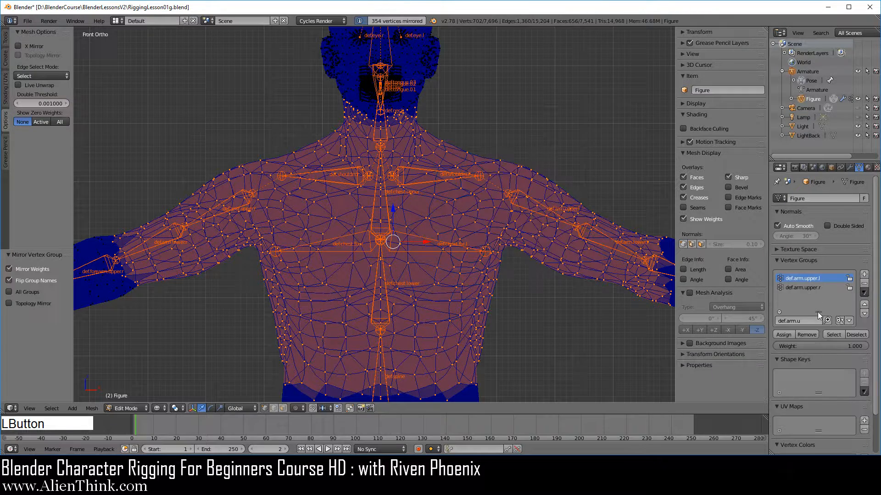
{"action": "left_click", "coordinate": [817, 289]}
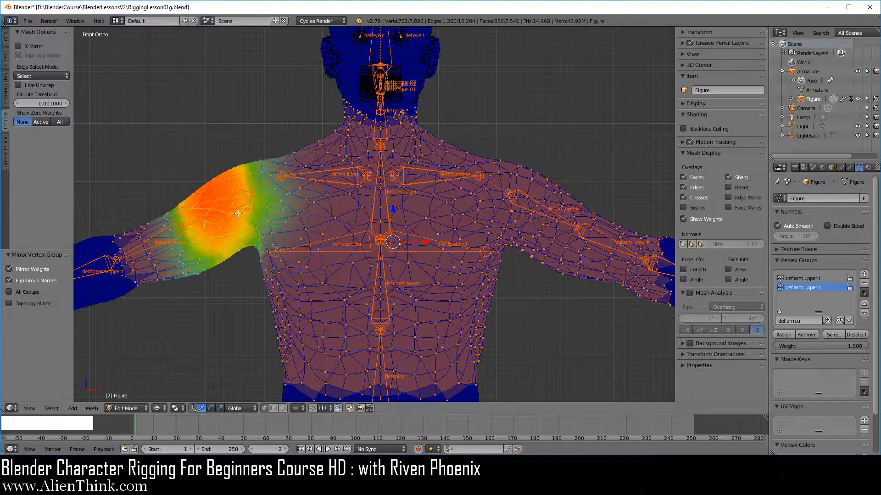
Undo the mirroring done with both sides selected and make def.arm.upper.l the active group
{"action": "key", "text": "ctrl+z"}
{"action": "left_click", "coordinate": [807, 278]}
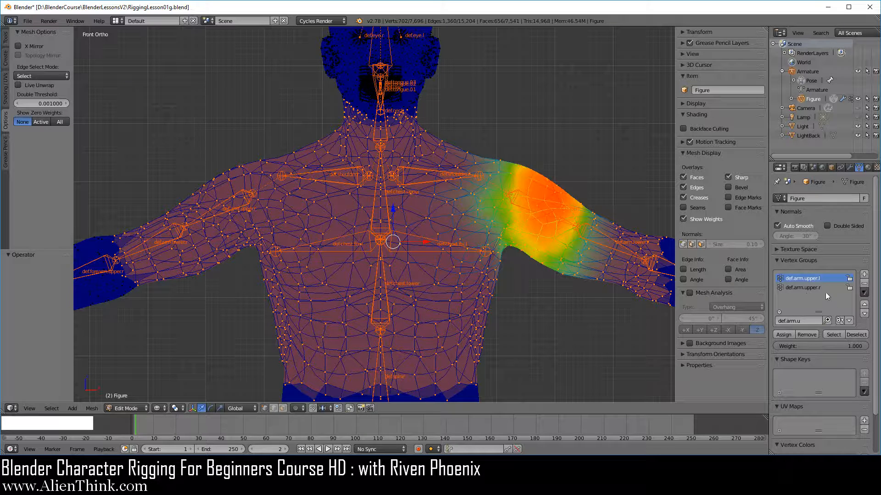
{"action": "left_click", "coordinate": [864, 293]}
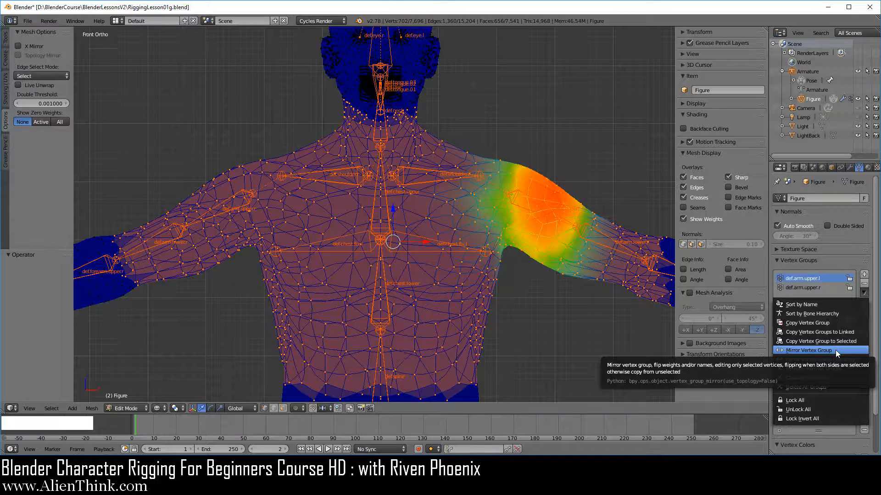
Deselect everything and circle-select the vertices of the character's right arm and right half of the torso
{"action": "key", "text": "a"}
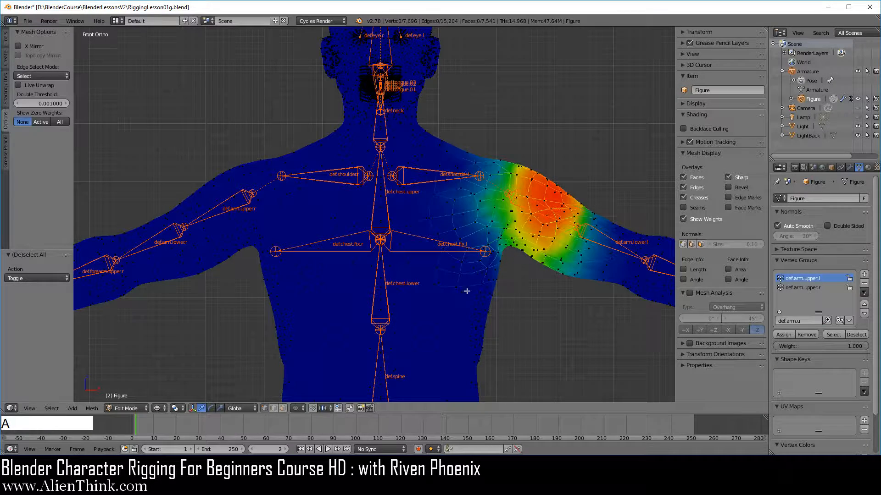
{"action": "key", "text": "c"}
{"action": "mouse_move", "coordinate": [265, 193]}
{"action": "left_mouse_down"}
{"action": "mouse_move", "coordinate": [236, 225]}
{"action": "mouse_move", "coordinate": [208, 232]}
{"action": "mouse_move", "coordinate": [293, 243]}
{"action": "mouse_move", "coordinate": [344, 292]}
{"action": "mouse_move", "coordinate": [297, 182]}
{"action": "left_mouse_up"}
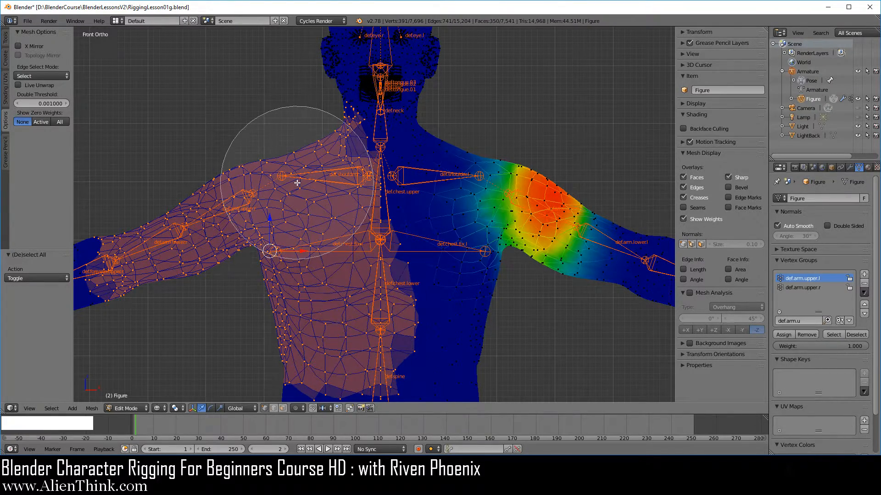
{"action": "right_click", "coordinate": [524, 325]}
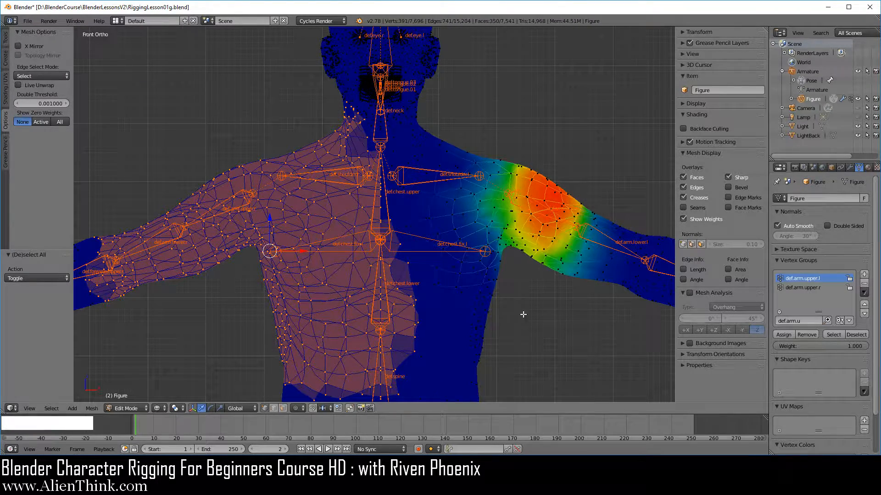
Mirror def.arm.upper.l onto the selected right side with the Mirror weight tool, and make def.arm.upper.r the active group
{"action": "left_click", "coordinate": [5, 38]}
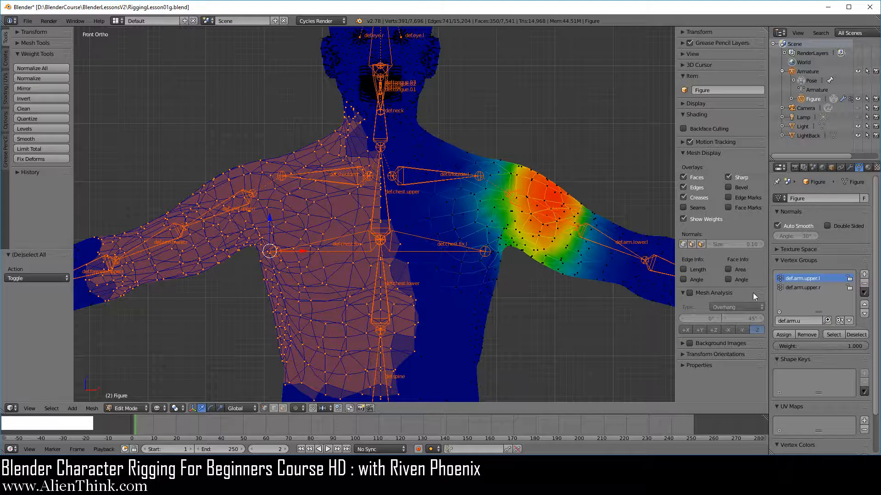
{"action": "left_click", "coordinate": [813, 288]}
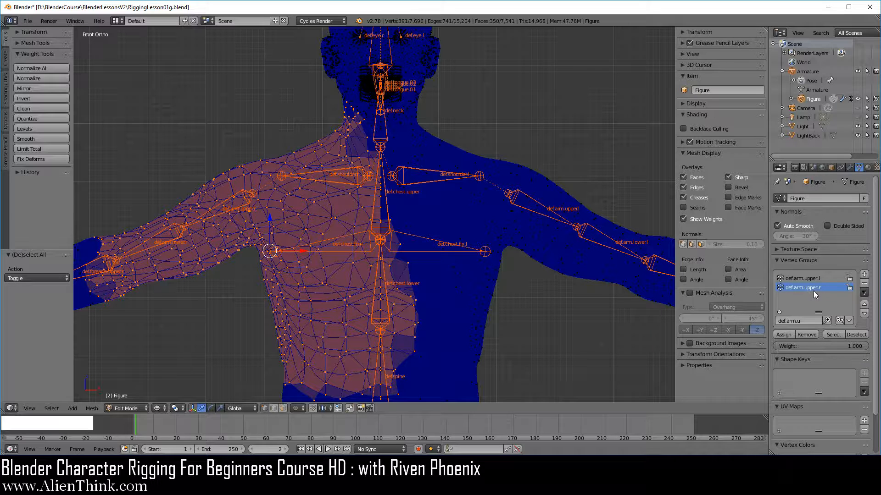
{"action": "left_click", "coordinate": [814, 279]}
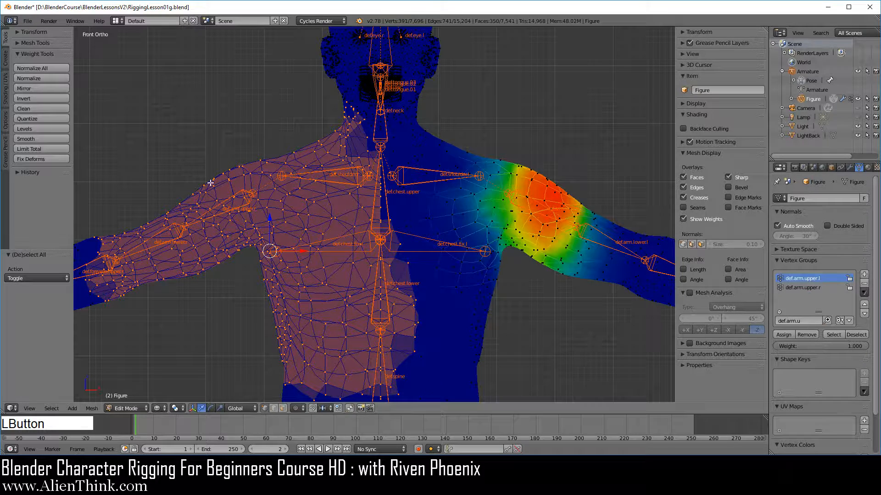
{"action": "left_click", "coordinate": [33, 88]}
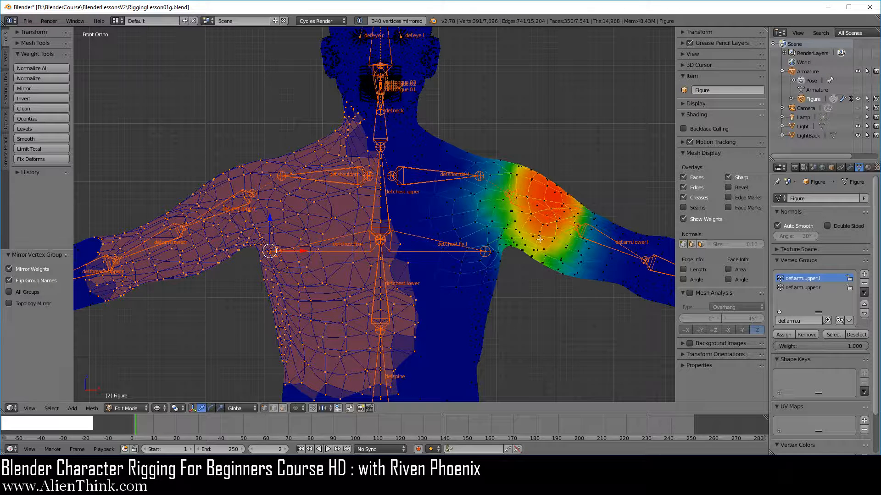
{"action": "left_click", "coordinate": [808, 287]}
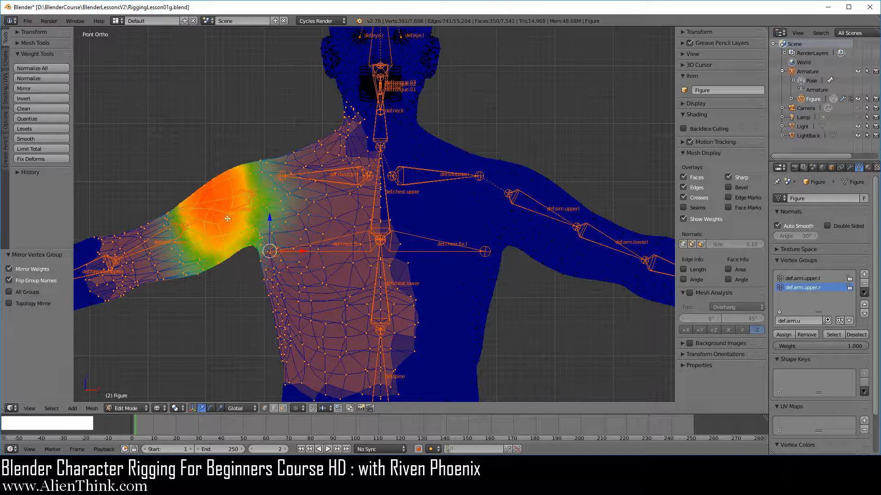
Undo the mirroring and, with def.arm.upper.l active, add the character's left arm and left torso half to the selection
{"action": "key", "text": "ctrl+z"}
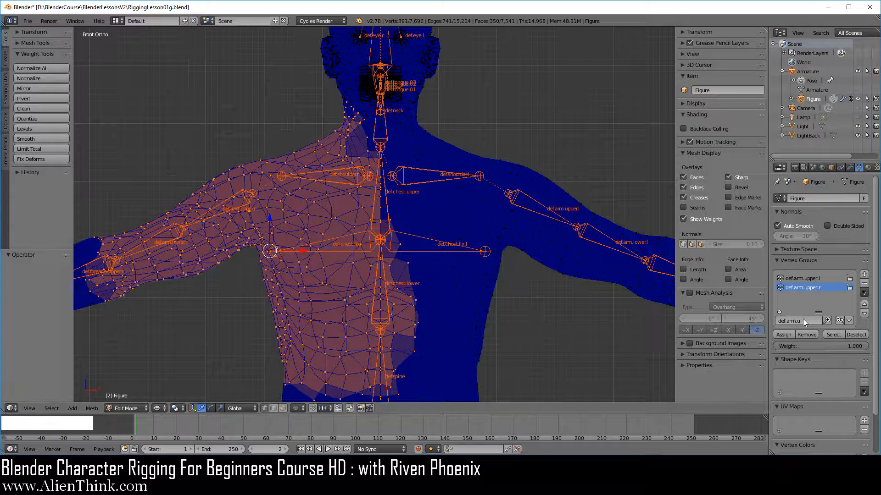
{"action": "left_click", "coordinate": [821, 278]}
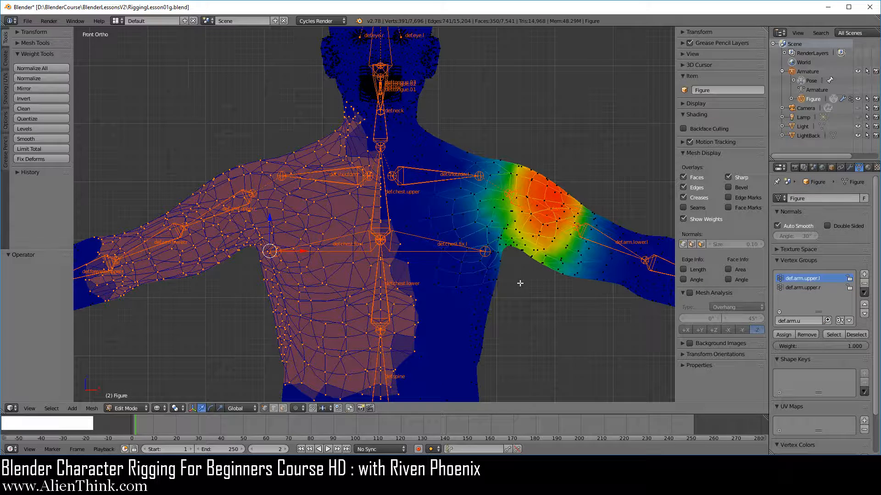
{"action": "key", "text": "c"}
{"action": "mouse_move", "coordinate": [529, 266]}
{"action": "left_mouse_down"}
{"action": "mouse_move", "coordinate": [560, 157]}
{"action": "mouse_move", "coordinate": [432, 147]}
{"action": "mouse_move", "coordinate": [345, 295]}
{"action": "mouse_move", "coordinate": [610, 279]}
{"action": "mouse_move", "coordinate": [598, 310]}
{"action": "mouse_move", "coordinate": [541, 334]}
{"action": "left_mouse_up"}
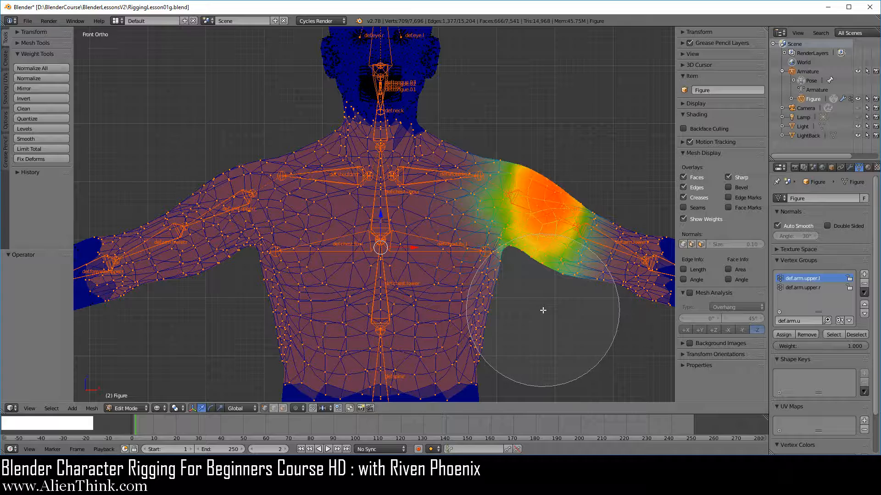
{"action": "right_click", "coordinate": [543, 311]}
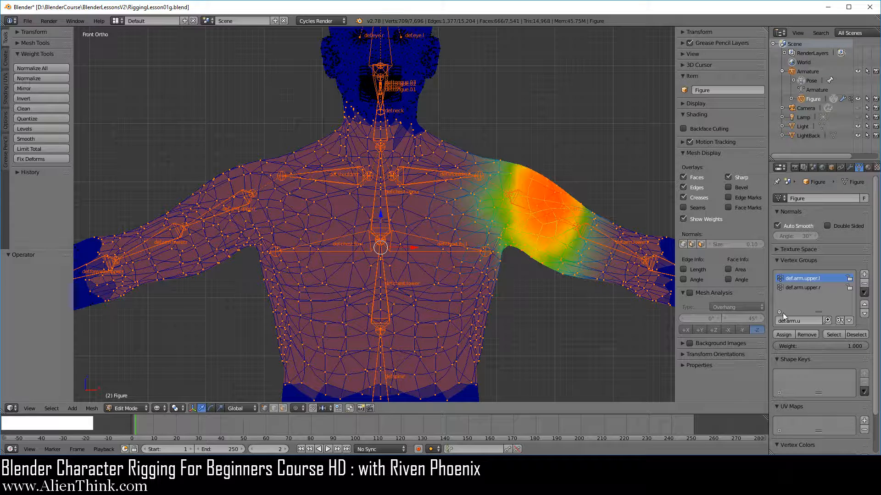
Mirror def.arm.upper.l across both selected sides with the Mirror weight tool, and make def.arm.upper.r active
{"action": "left_click", "coordinate": [38, 89]}
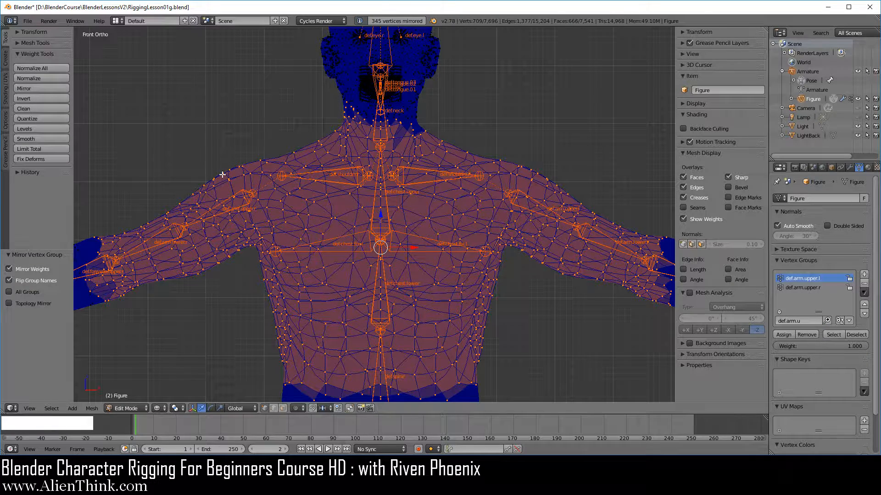
{"action": "left_click", "coordinate": [810, 287]}
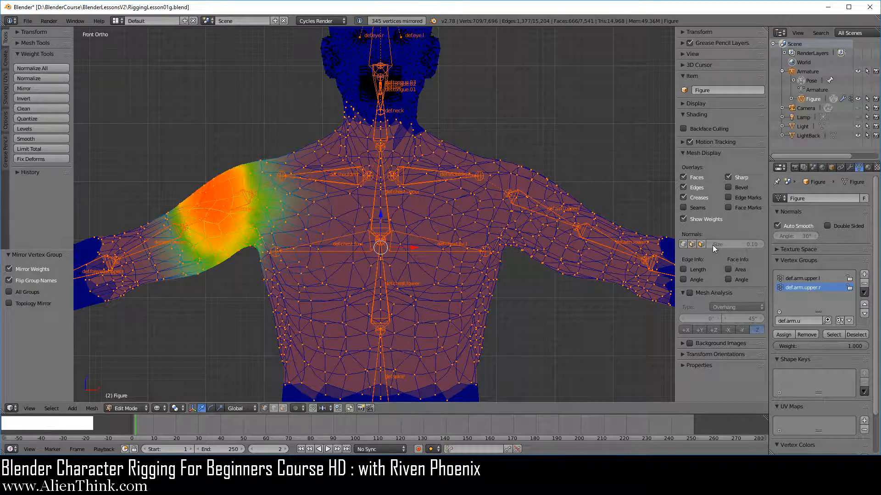
Undo the two-sided mirroring, make def.arm.upper.l active, and deselect all vertices
{"action": "key", "text": "ctrl+z"}
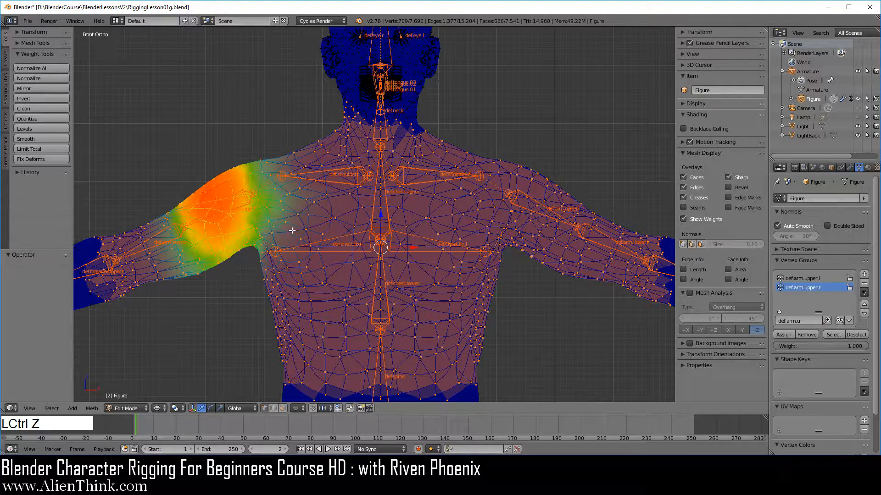
{"action": "key", "text": "ctrl+z"}
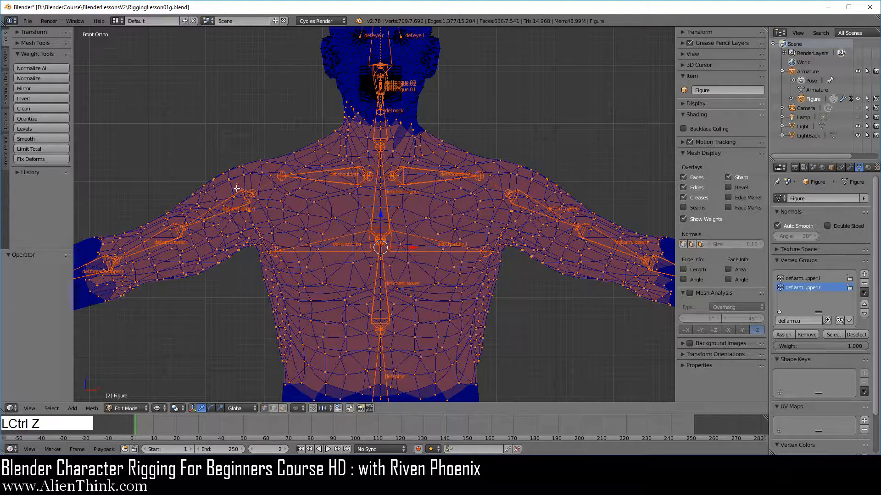
{"action": "left_click", "coordinate": [804, 278]}
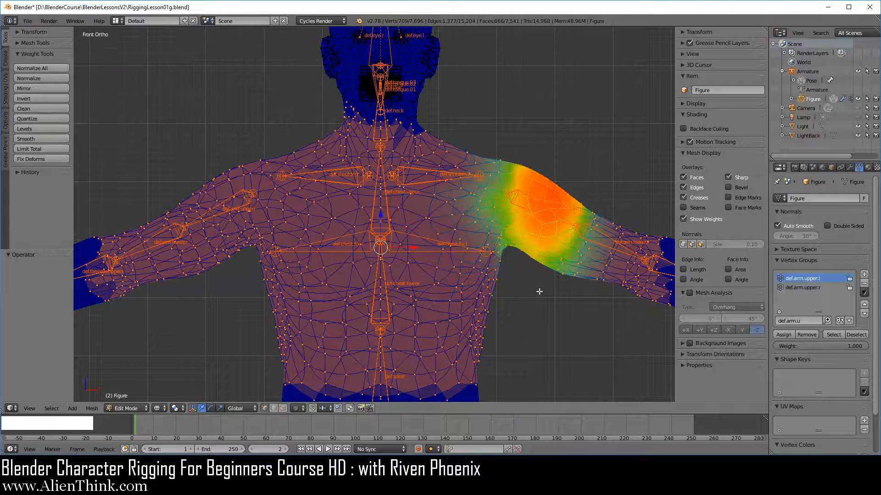
{"action": "key", "text": "a"}
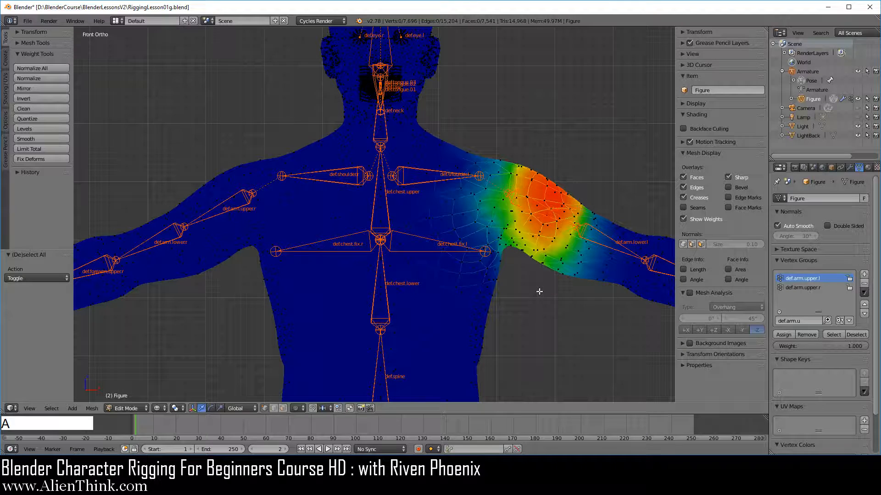
Switch the figure to Weight Paint mode and enable vertex selection masking with limiting selection to visible turned off
{"action": "left_click", "coordinate": [131, 408]}
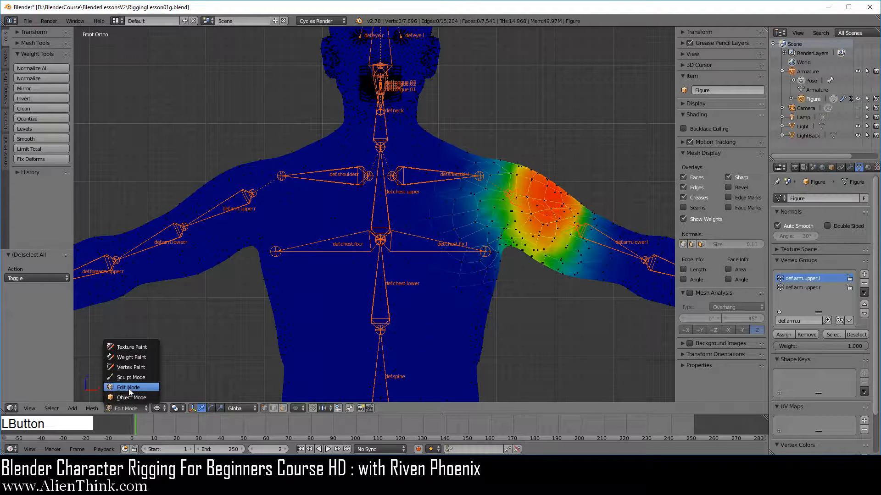
{"action": "left_click", "coordinate": [129, 360]}
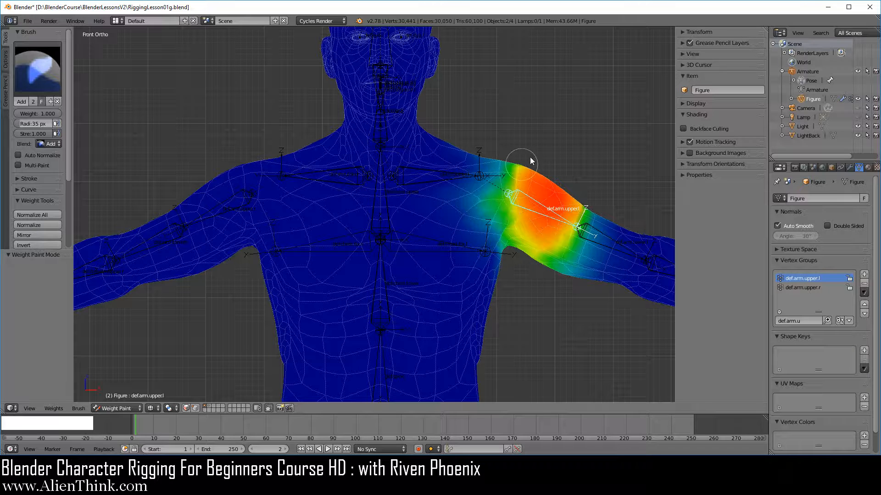
{"action": "left_click_drag", "start_coordinate": [531, 161], "coordinate": [553, 160]}
{"action": "left_click", "coordinate": [195, 408]}
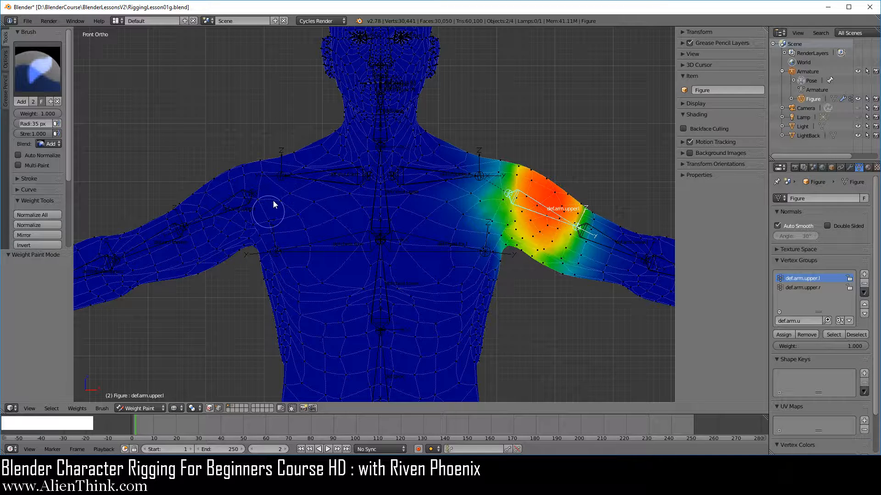
{"action": "left_click", "coordinate": [297, 408]}
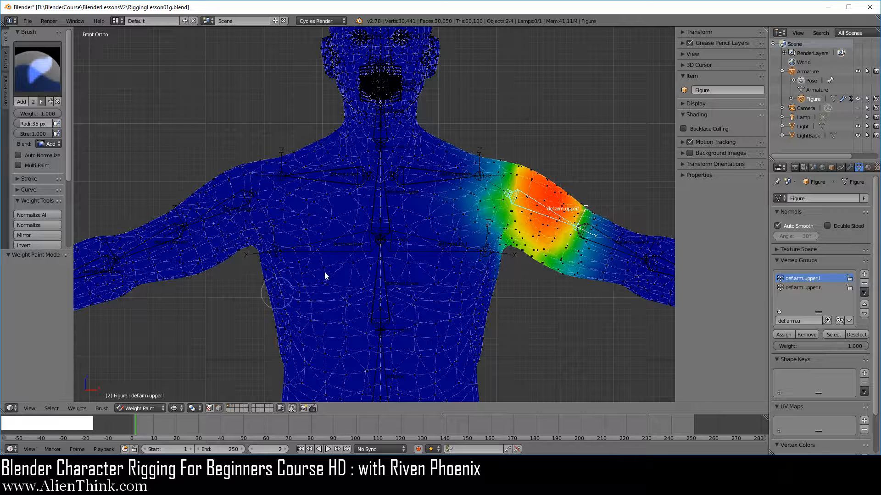
Set the viewport shading to Wireframe and make def.arm.upper.r the active vertex group
{"action": "left_click", "coordinate": [175, 408]}
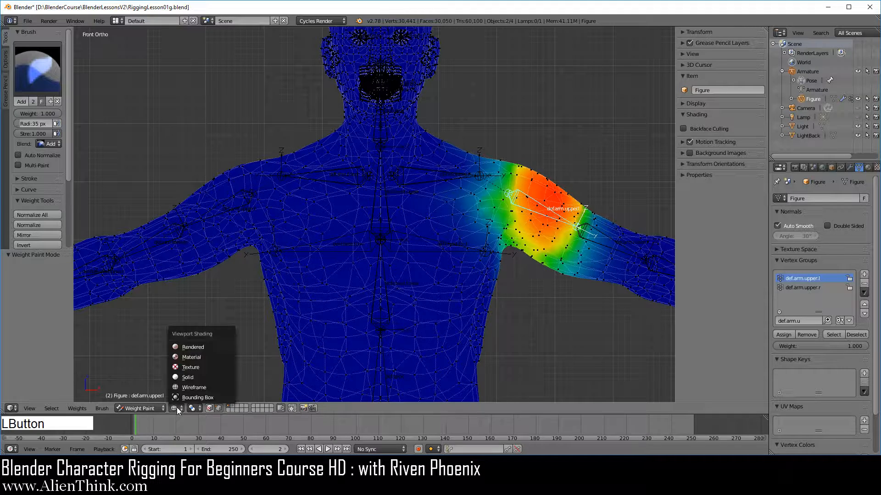
{"action": "left_click", "coordinate": [189, 386]}
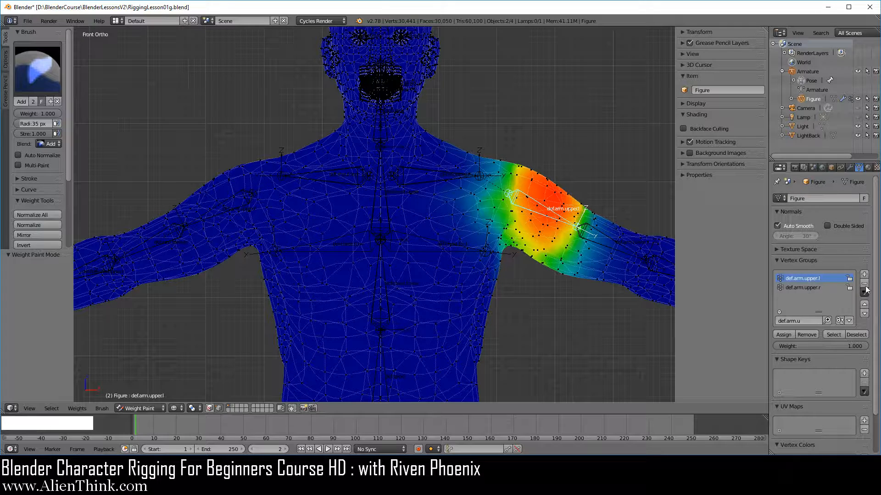
{"action": "left_click", "coordinate": [812, 287]}
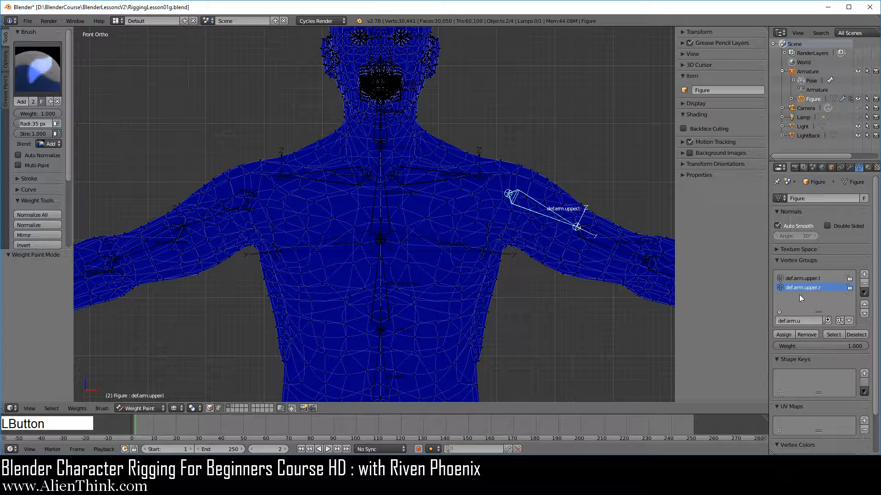
Make def.arm.upper.l active and circle-select the vertices over the figure's right arm, shoulder and torso
{"action": "left_click", "coordinate": [815, 278]}
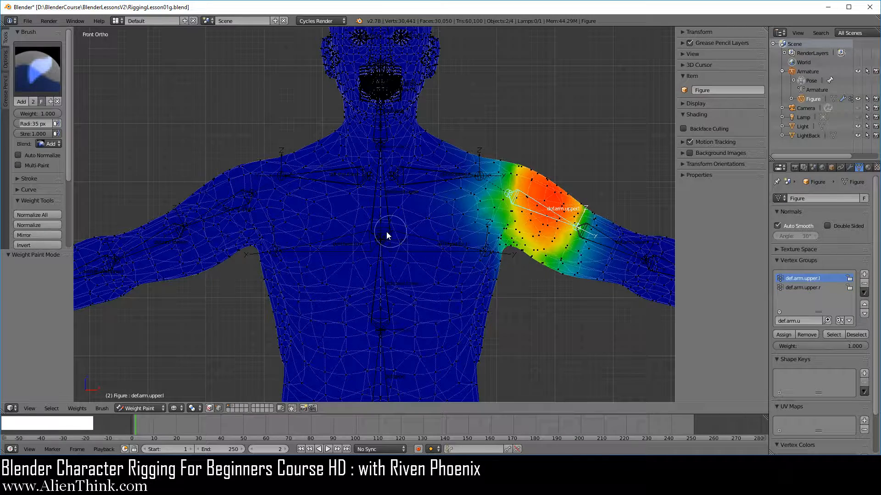
{"action": "key", "text": "c"}
{"action": "mouse_move", "coordinate": [281, 234]}
{"action": "left_mouse_down"}
{"action": "mouse_move", "coordinate": [236, 197]}
{"action": "mouse_move", "coordinate": [177, 252]}
{"action": "mouse_move", "coordinate": [337, 186]}
{"action": "mouse_move", "coordinate": [324, 305]}
{"action": "mouse_move", "coordinate": [393, 338]}
{"action": "mouse_move", "coordinate": [370, 310]}
{"action": "mouse_move", "coordinate": [310, 181]}
{"action": "left_mouse_up"}
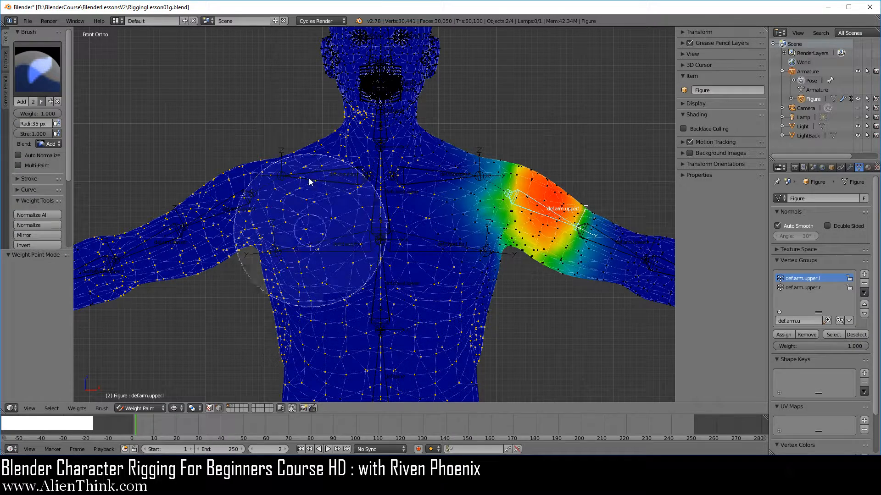
{"action": "right_click", "coordinate": [235, 121]}
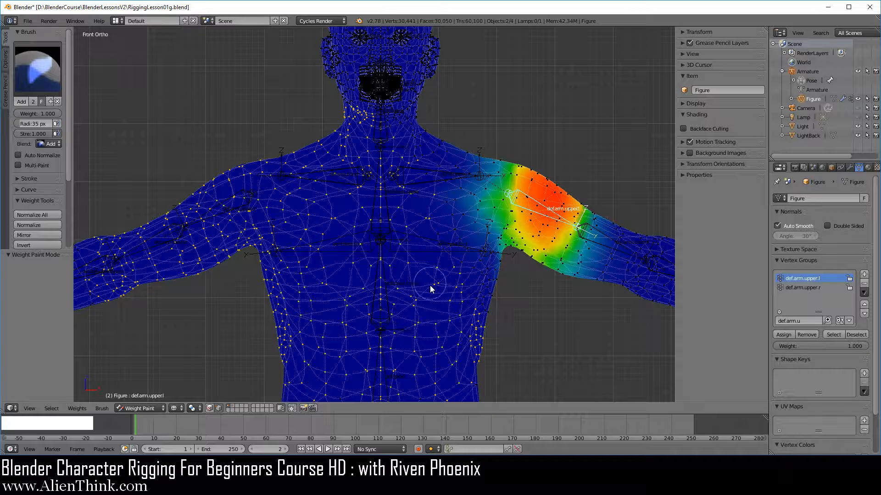
Mirror def.arm.upper.l onto the selected right side with the Mirror weight tool, and make def.arm.upper.r active
{"action": "left_click", "coordinate": [864, 292]}
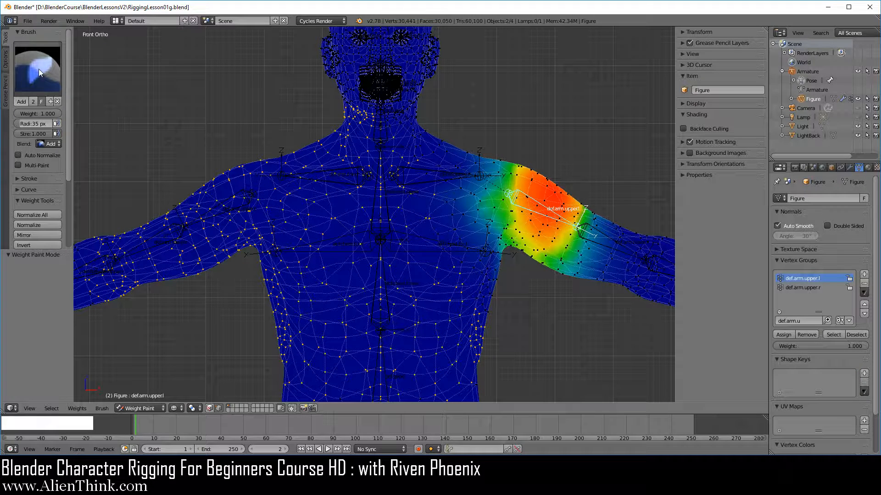
{"action": "scroll", "coordinate": [38, 119], "scroll_direction": "down", "scroll_amount": 2}
{"action": "scroll", "coordinate": [38, 121], "scroll_direction": "down", "scroll_amount": 3}
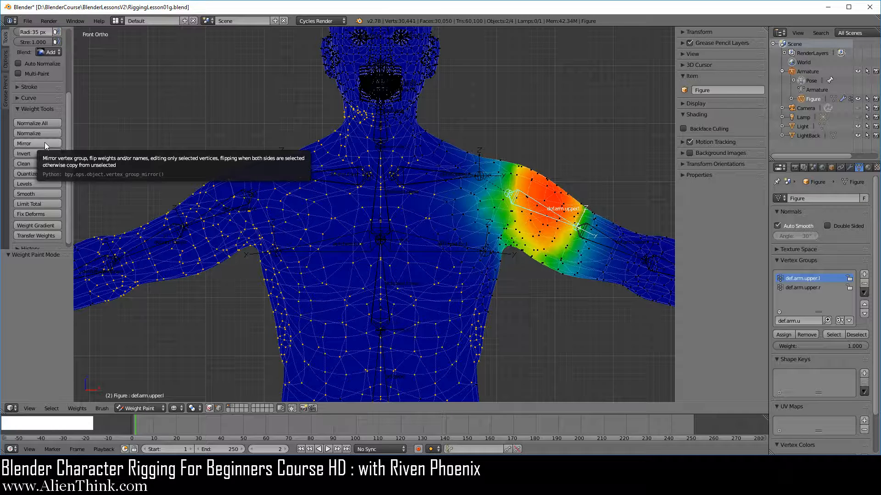
{"action": "left_click", "coordinate": [45, 142]}
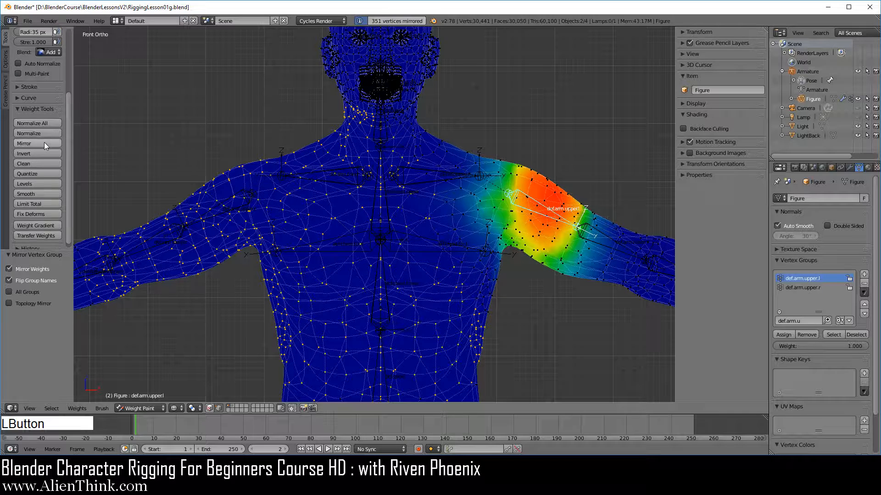
{"action": "left_click", "coordinate": [813, 289]}
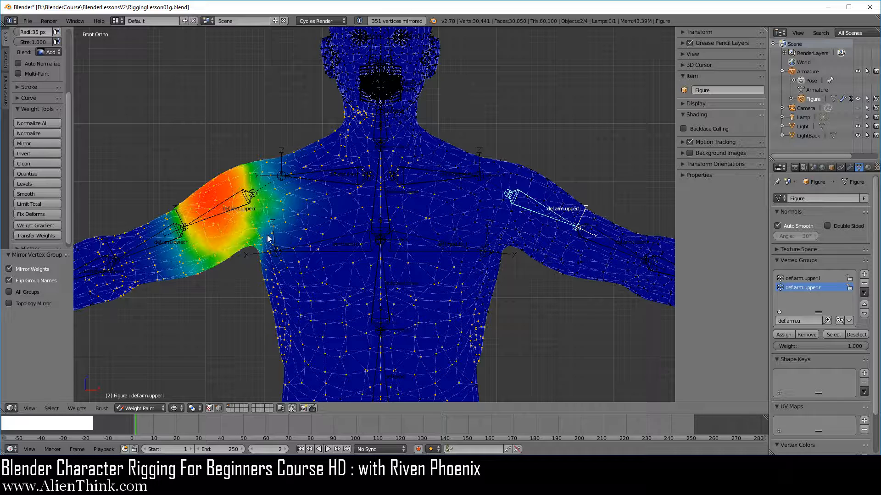
Undo the one-sided mirroring, check the weights of def.arm.upper.r, and make def.arm.upper.l active again
{"action": "key", "text": "ctrl+z"}
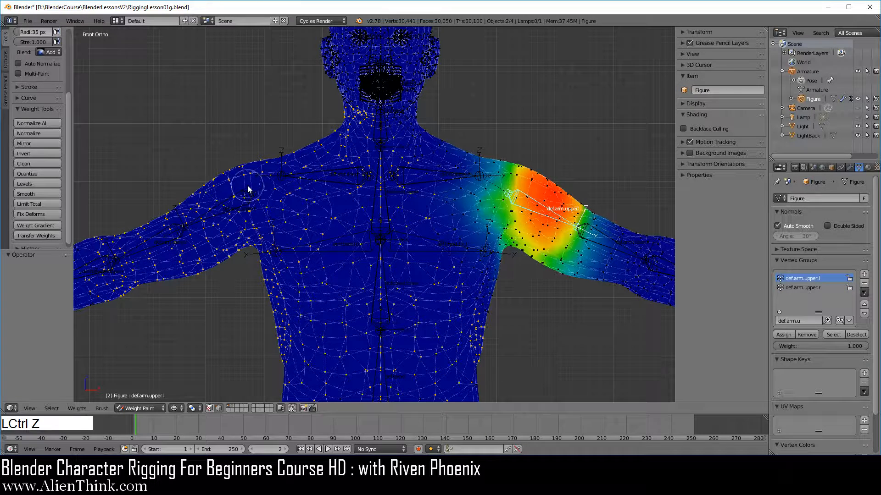
{"action": "left_click", "coordinate": [808, 288]}
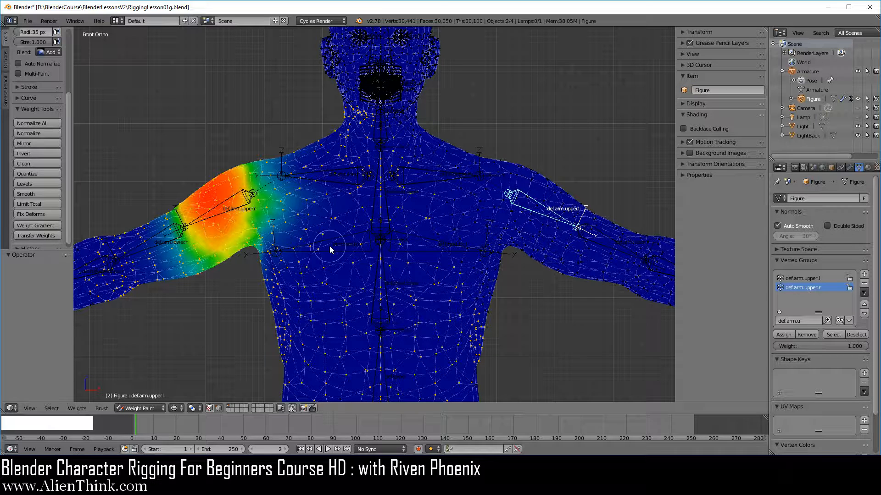
{"action": "key", "text": "ctrl+z"}
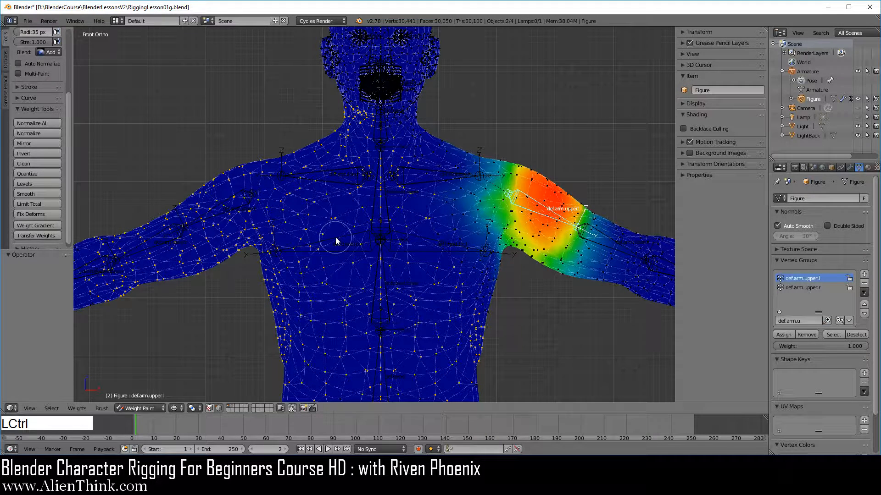
{"action": "key", "text": "ctrl+z"}
{"action": "key", "text": "ctrl+shift"}
{"action": "key", "text": "ctrl+shift+z"}
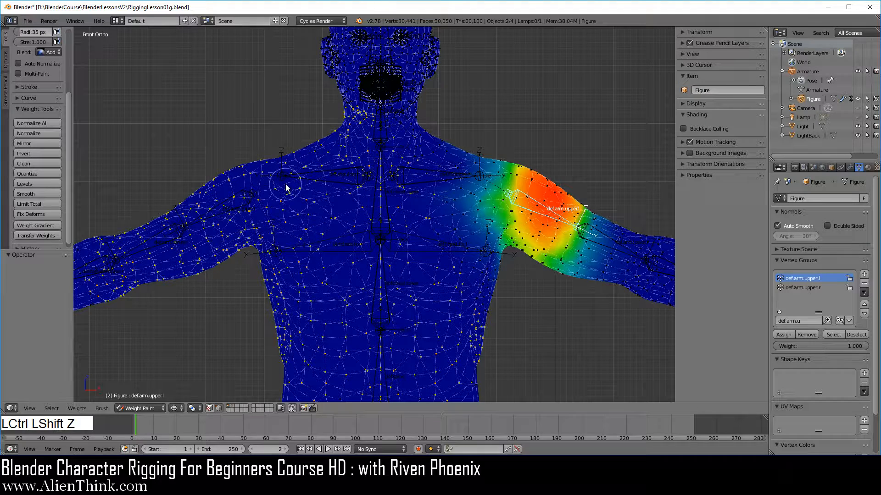
{"action": "left_click", "coordinate": [819, 287]}
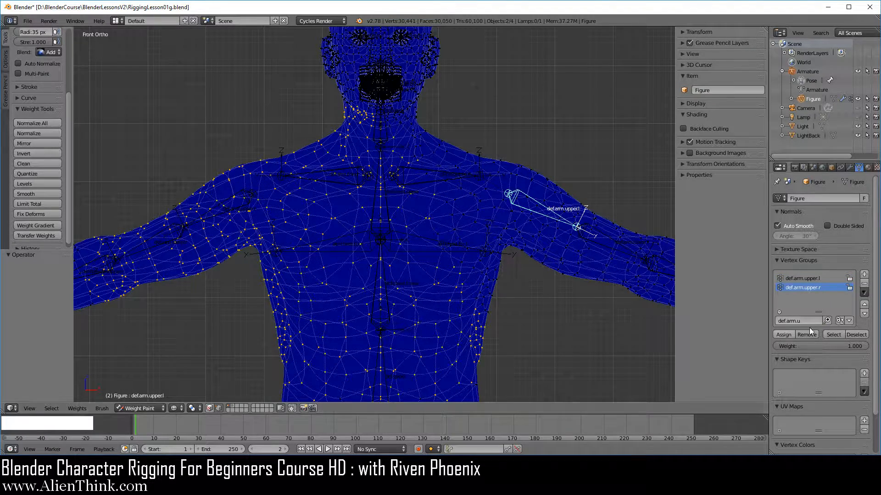
{"action": "left_click", "coordinate": [819, 279]}
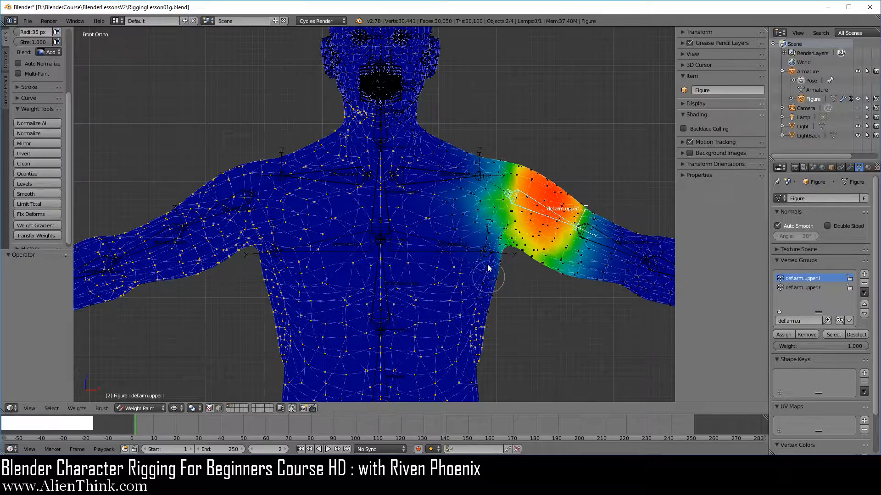
Extend the circle selection over the left arm and shoulder, and mirror def.arm.upper.l with both sides selected
{"action": "key", "text": "f"}
{"action": "left_click", "coordinate": [514, 263]}
{"action": "left_click_drag", "start_coordinate": [515, 262], "coordinate": [466, 191]}
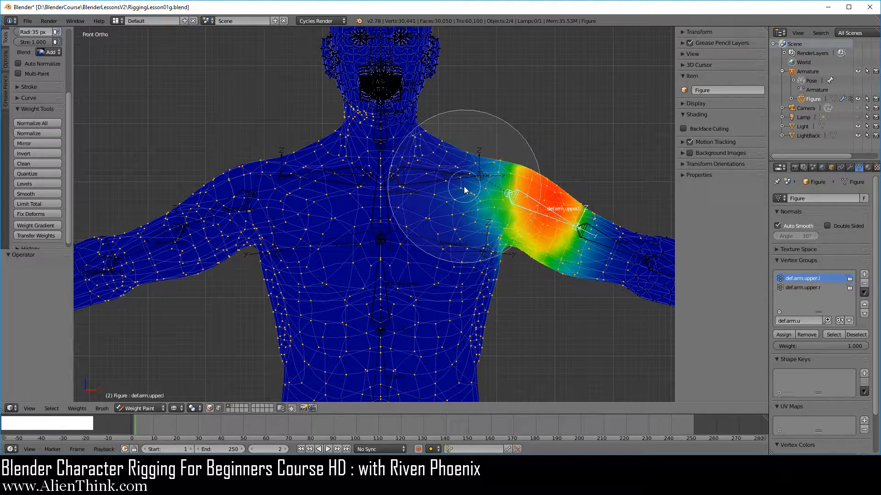
{"action": "right_click", "coordinate": [504, 320]}
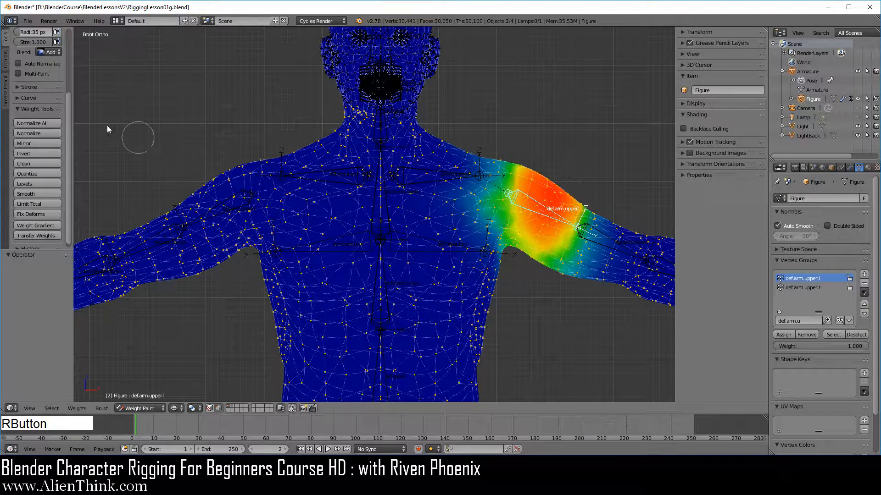
{"action": "left_click", "coordinate": [36, 145]}
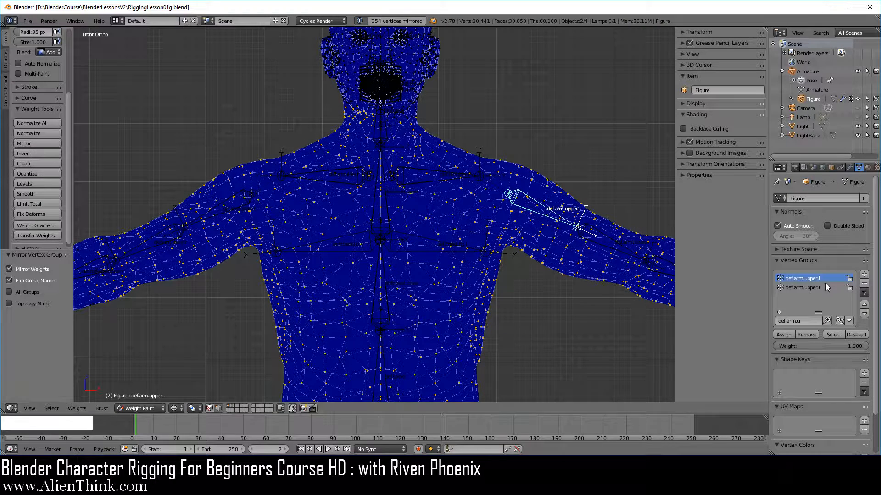
{"action": "left_click", "coordinate": [815, 288]}
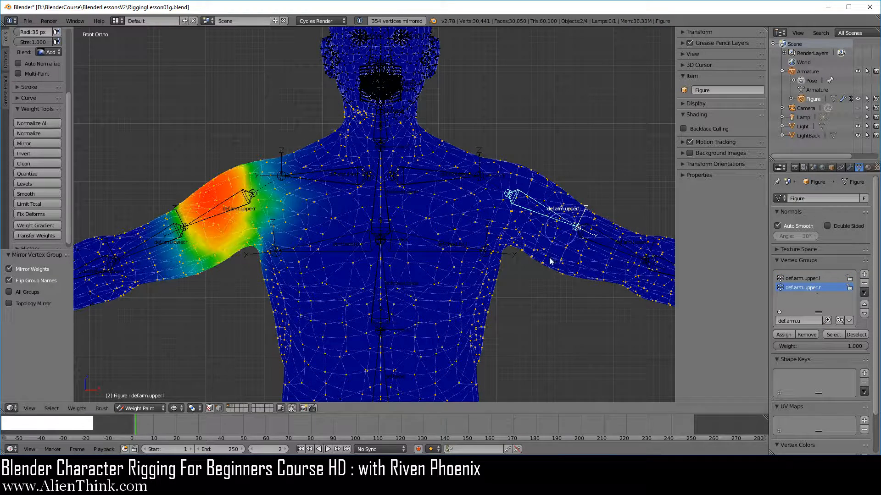
Undo the mirroring made with both sides selected, and deselect all vertices
{"action": "key", "text": "ctrl+z"}
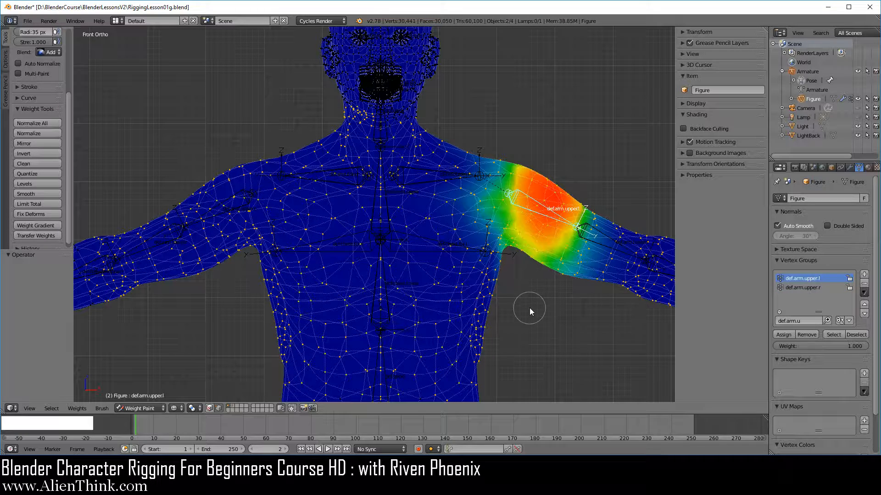
{"action": "key", "text": "a"}
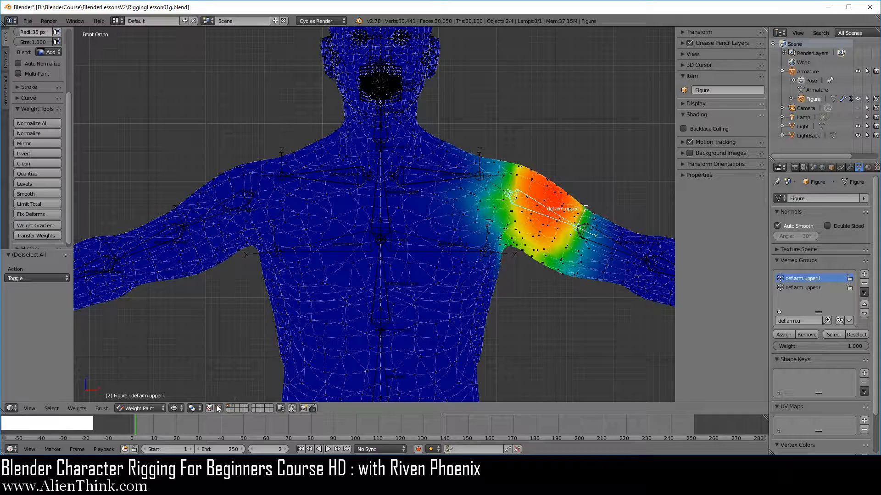
Turn on limiting selection to visible and turn off vertex selection masking for weight painting
{"action": "left_click", "coordinate": [292, 408]}
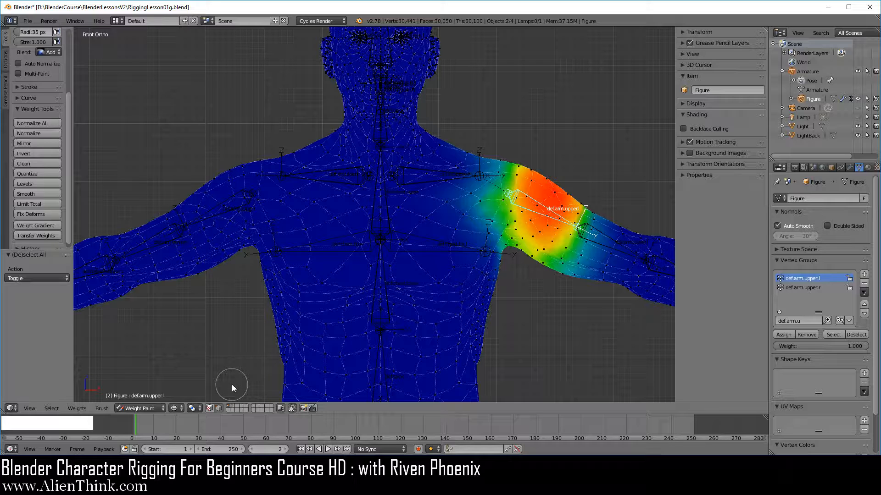
{"action": "left_click", "coordinate": [219, 408]}
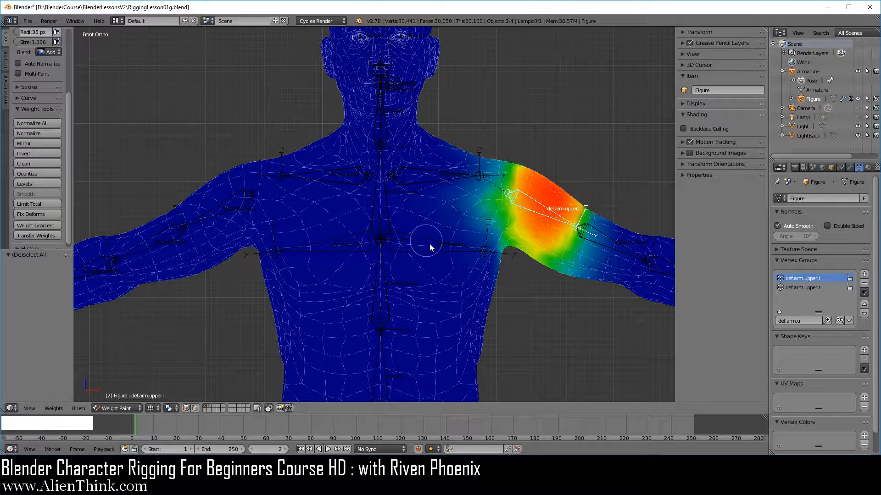
{"action": "scroll", "coordinate": [462, 262], "scroll_direction": "up", "scroll_amount": 2}
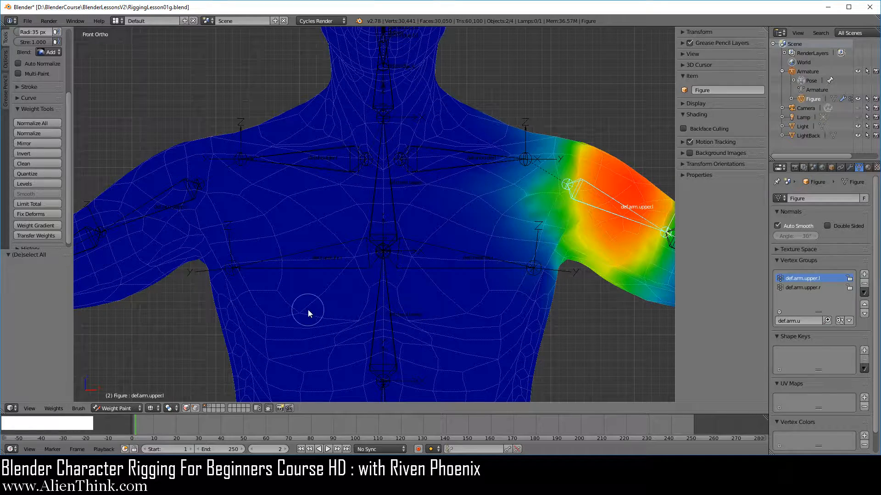
{"action": "scroll", "coordinate": [417, 278], "scroll_direction": "down", "scroll_amount": 2}
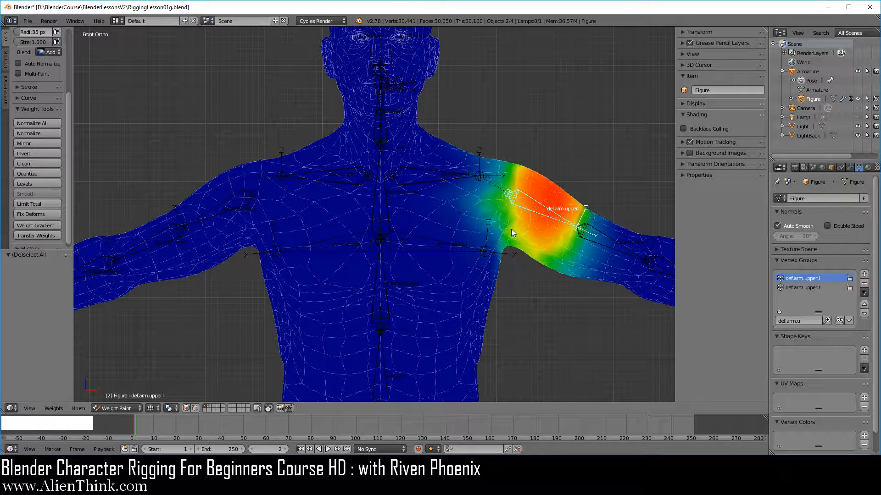
Delete the def.arm.upper.r vertex group and make def.arm.upper.l active
{"action": "left_click", "coordinate": [812, 288]}
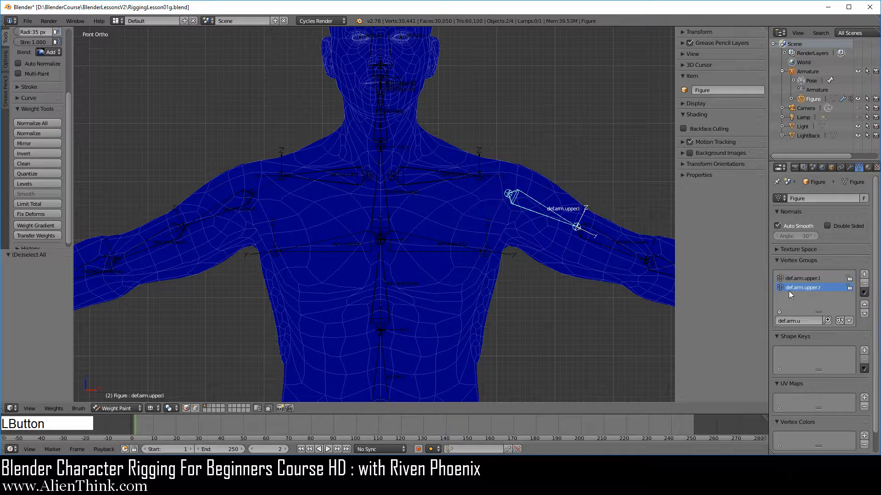
{"action": "left_click", "coordinate": [864, 285]}
{"action": "left_click", "coordinate": [816, 278]}
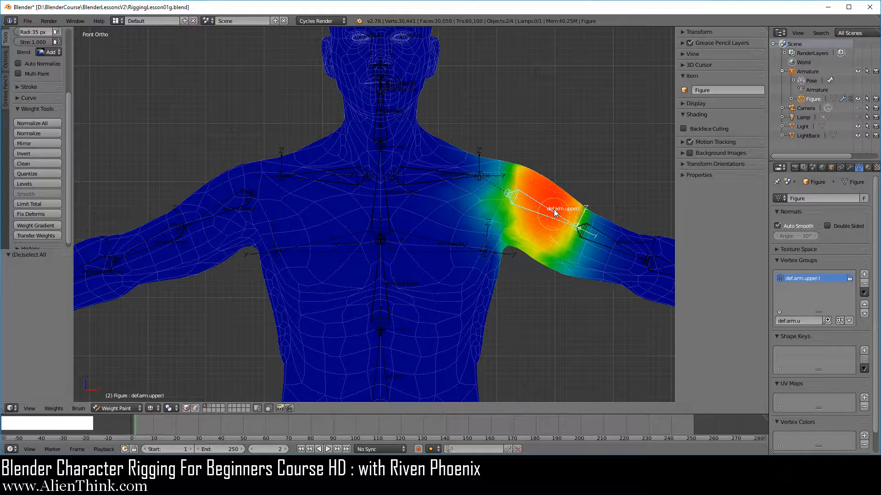
Copy the def.arm.upper.l vertex group and rename the copy def.arm.upper.r
{"action": "left_click", "coordinate": [864, 293]}
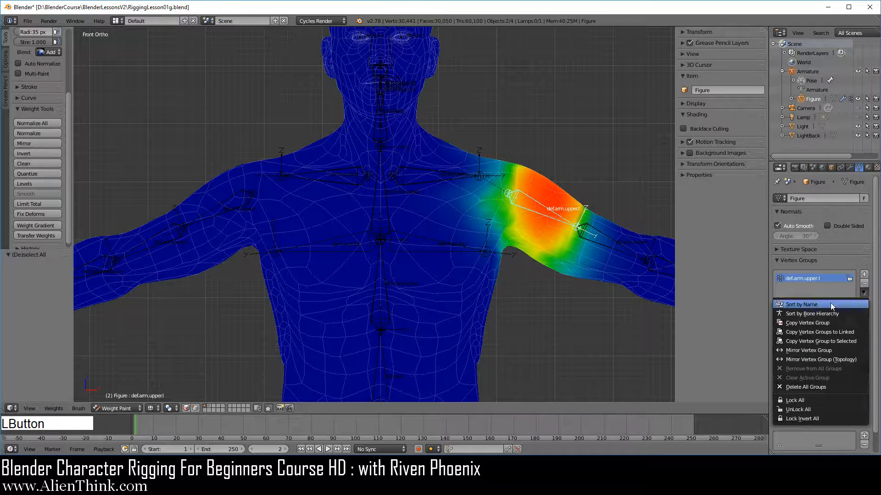
{"action": "left_click", "coordinate": [824, 324]}
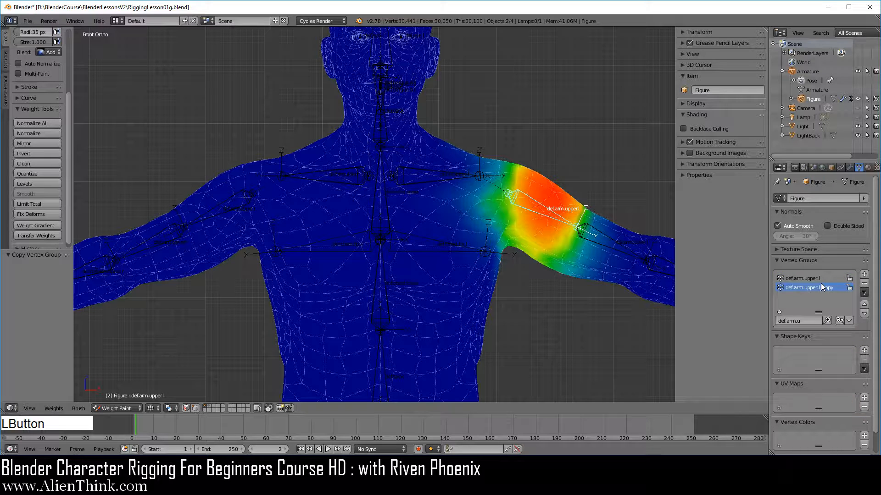
{"action": "double_click", "coordinate": [820, 288]}
{"action": "left_click", "coordinate": [820, 322]}
{"action": "key", "text": "BackSpace"}
{"action": "type", "text": "r"}
{"action": "key", "text": "Return"}
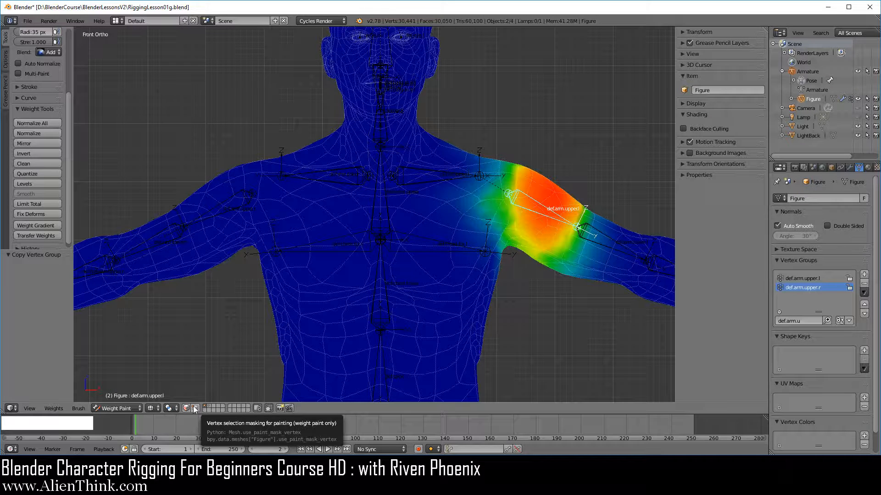
Compare both upper arm groups, mirror def.arm.upper.l with the Mirror weight tool, and make def.arm.upper.r active
{"action": "left_click", "coordinate": [803, 278]}
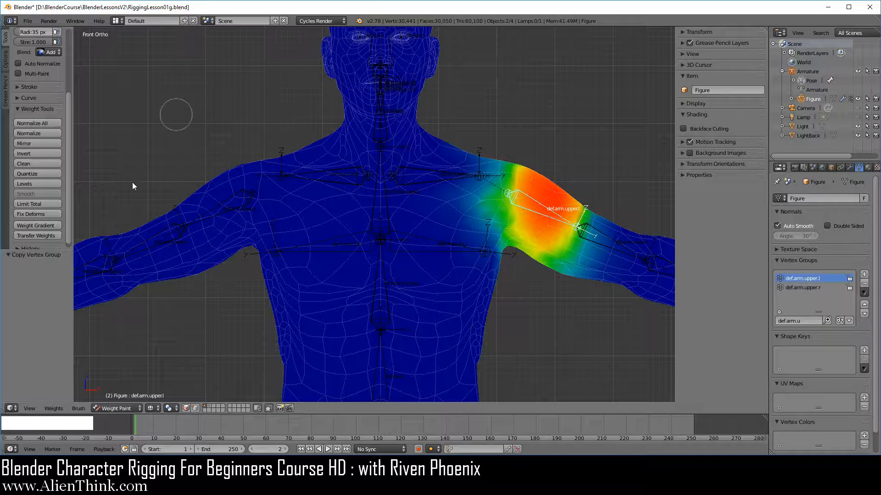
{"action": "left_click", "coordinate": [816, 288]}
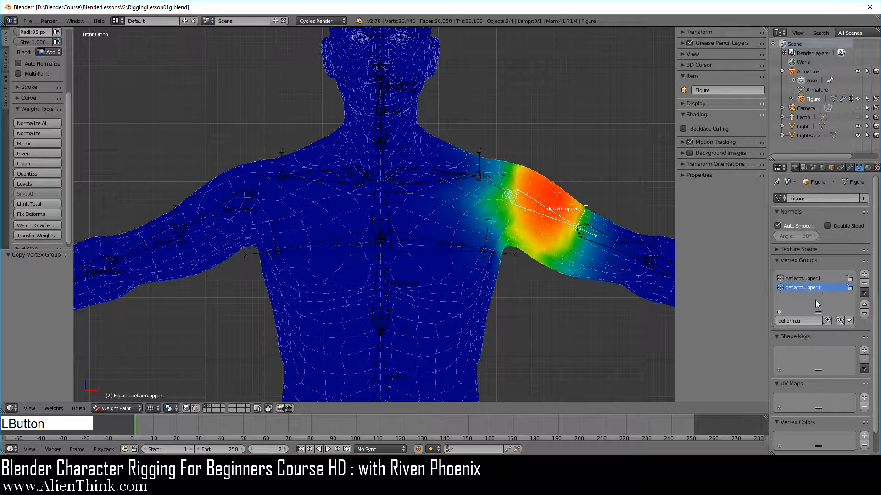
{"action": "left_click", "coordinate": [804, 278]}
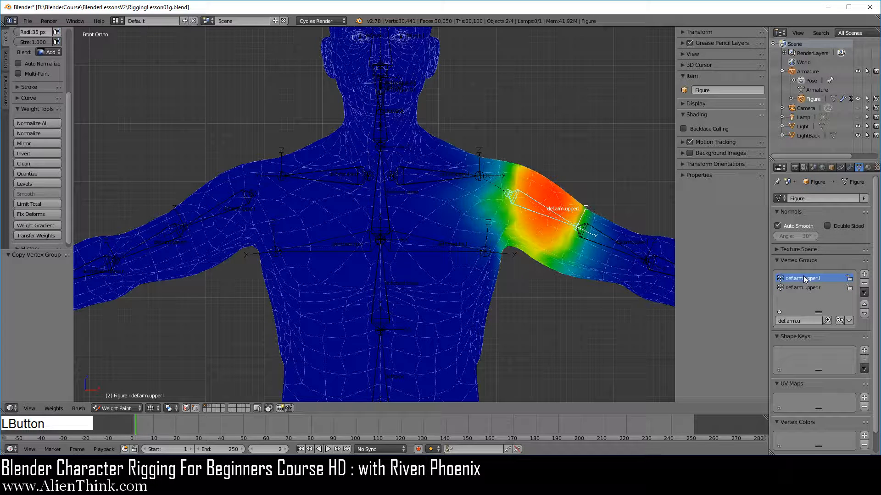
{"action": "left_click", "coordinate": [45, 143]}
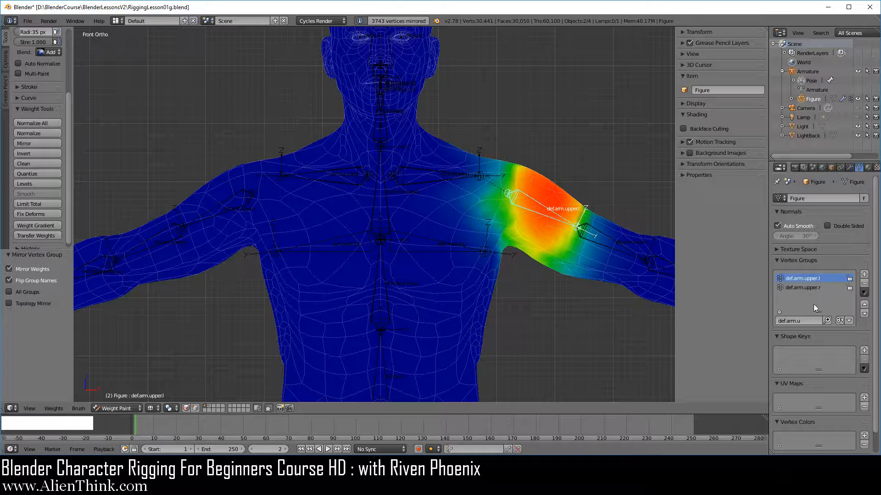
{"action": "left_click", "coordinate": [814, 288]}
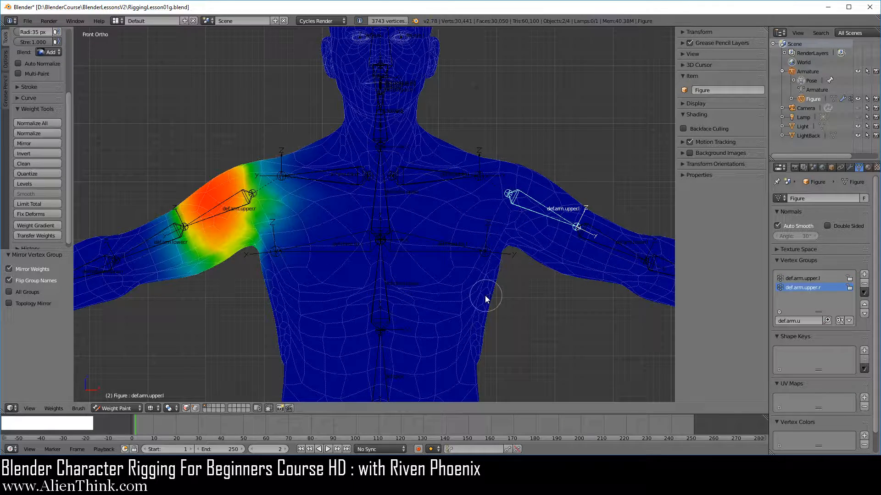
Undo the mirroring of def.arm.upper.l without masking, and make the copied def.arm.upper.r group active
{"action": "key", "text": "ctrl+z"}
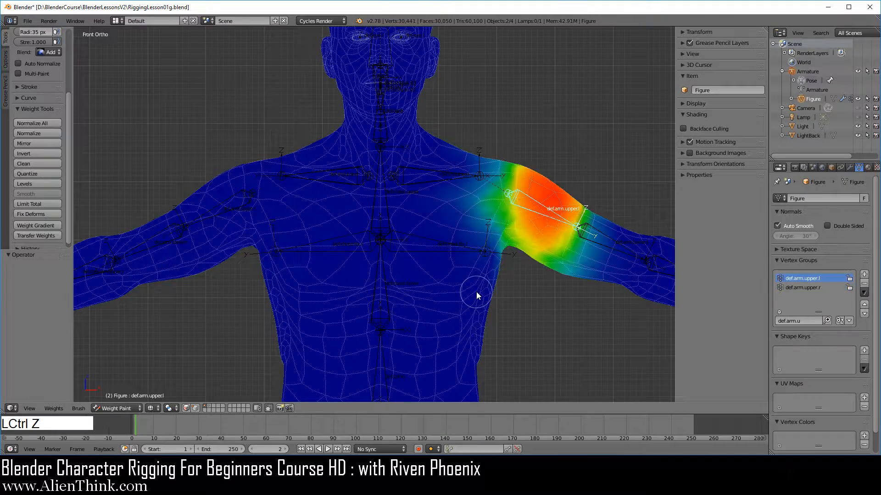
{"action": "left_click", "coordinate": [815, 287]}
{"action": "key", "text": "ctrl+z"}
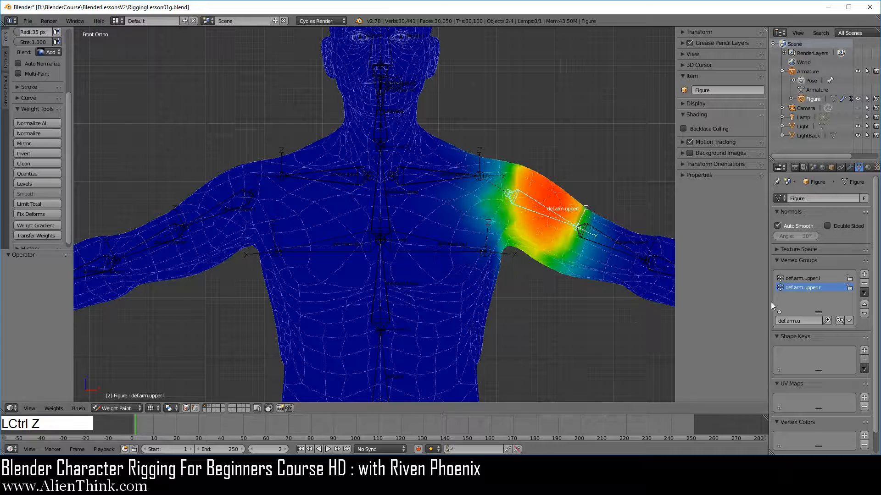
Mirror the def.arm.upper.l vertex group with Mirror Vertex Group and compare it with def.arm.upper.r
{"action": "left_click", "coordinate": [802, 280]}
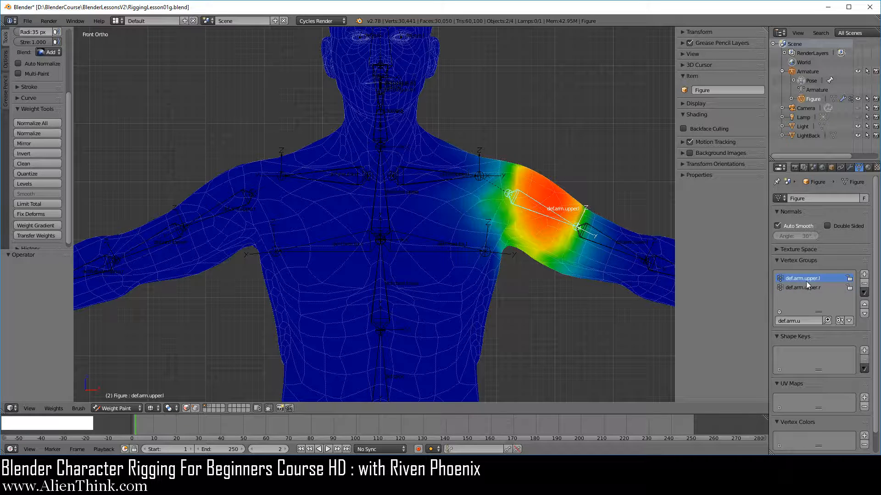
{"action": "left_click", "coordinate": [865, 293]}
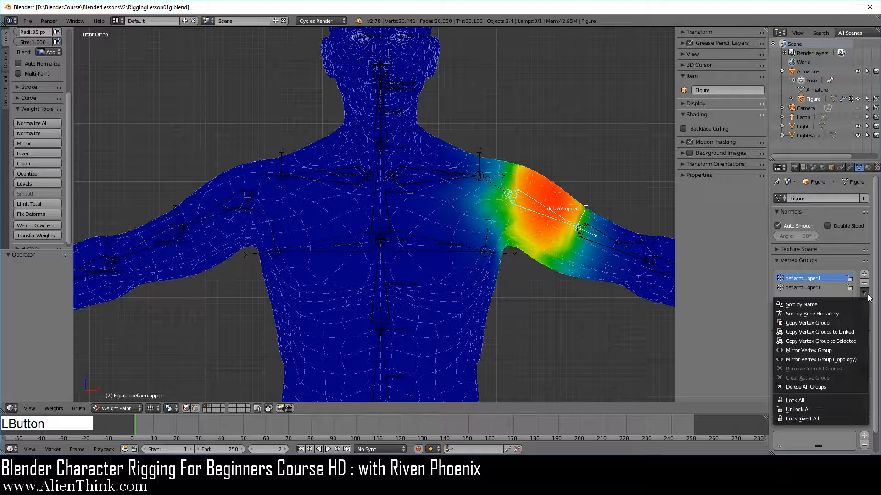
{"action": "left_click", "coordinate": [843, 350]}
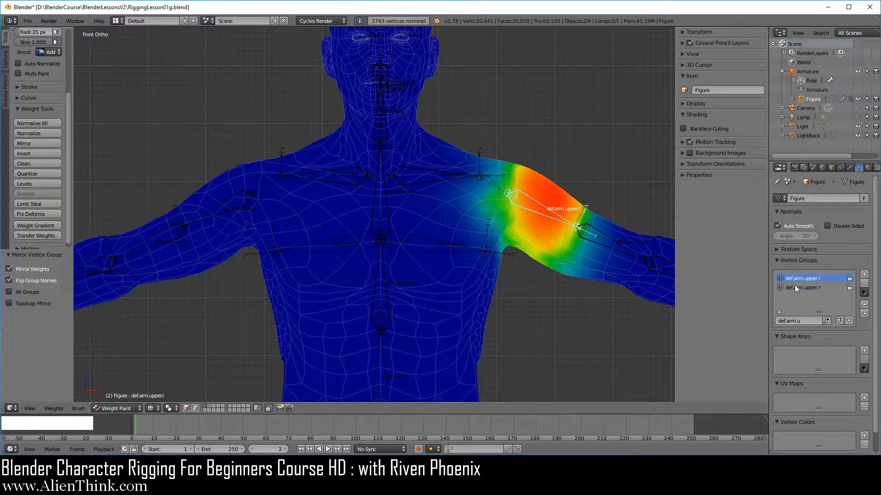
{"action": "left_click", "coordinate": [807, 288]}
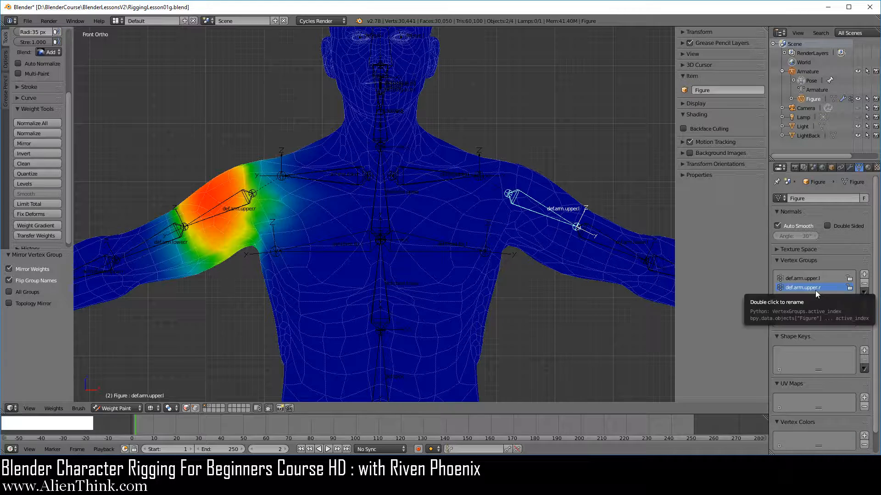
{"action": "left_click", "coordinate": [816, 278]}
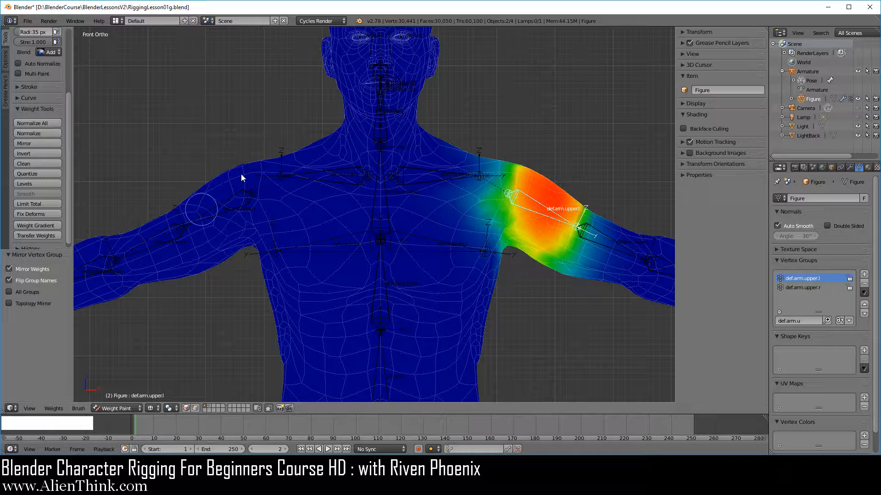
Enable vertex selection masking, select a chest vertex near the left shoulder, and widen the area showing its vertex weights
{"action": "left_click_drag", "start_coordinate": [567, 215], "coordinate": [557, 227]}
{"action": "left_click", "coordinate": [195, 408]}
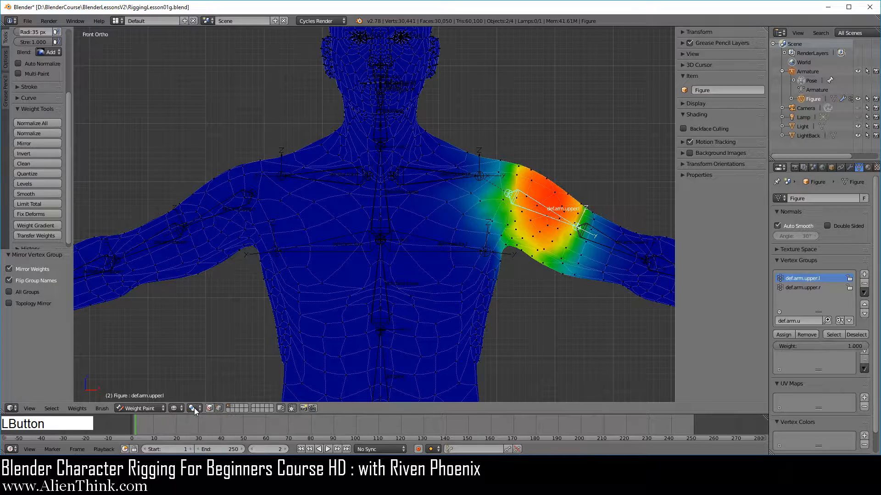
{"action": "scroll", "coordinate": [476, 241], "scroll_direction": "up", "scroll_amount": 1}
{"action": "scroll", "coordinate": [476, 242], "scroll_direction": "up", "scroll_amount": 2}
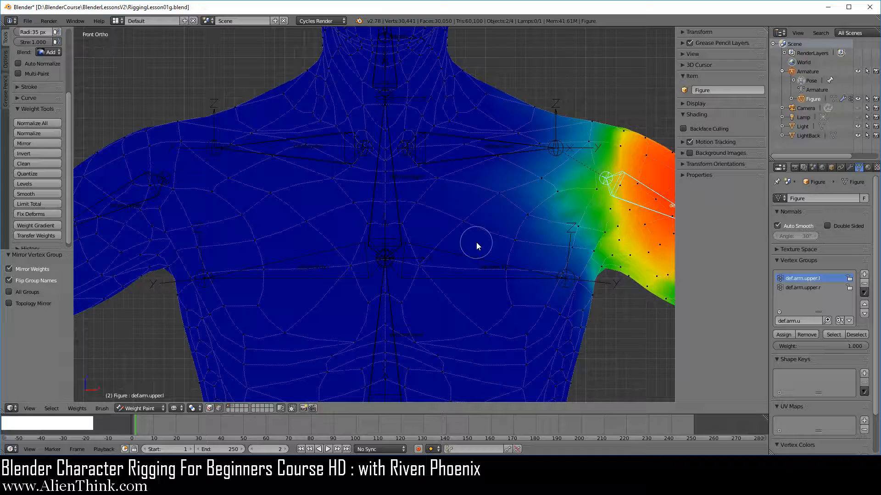
{"action": "right_click", "coordinate": [539, 181]}
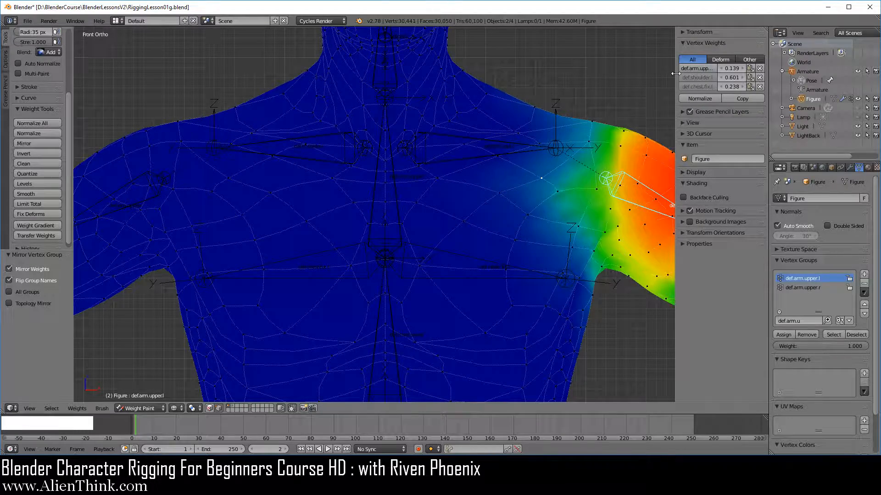
{"action": "left_click_drag", "start_coordinate": [676, 73], "coordinate": [633, 75]}
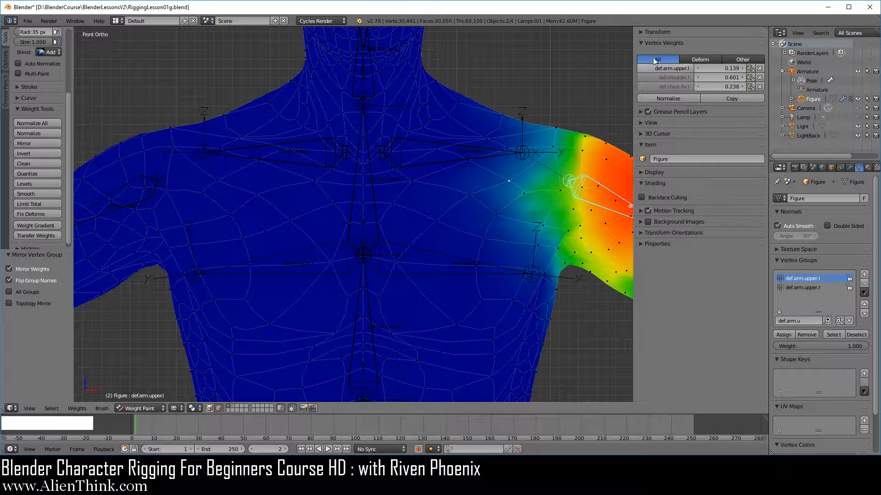
With X Mirror enabled, set the vertex's def.arm.upper.l weight to 0.899 and display def.arm.upper.r from the opposite vertex
{"action": "left_click", "coordinate": [6, 58]}
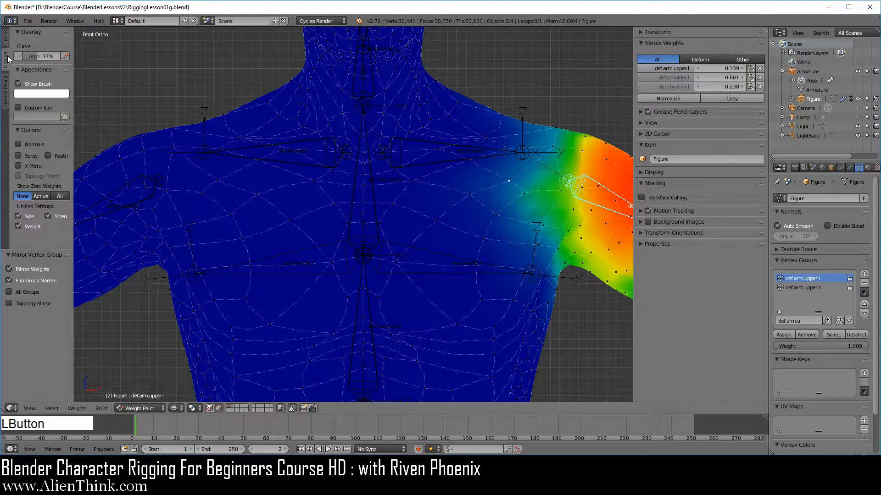
{"action": "left_click", "coordinate": [18, 165]}
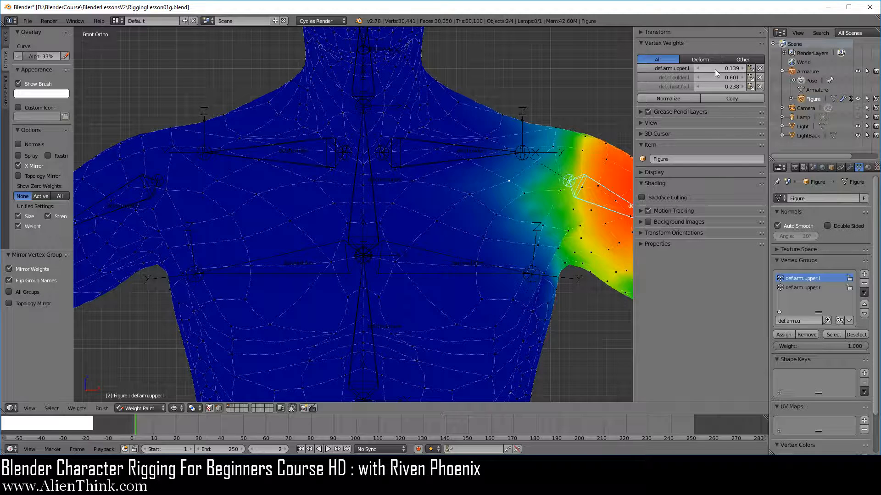
{"action": "left_click_drag", "start_coordinate": [714, 69], "coordinate": [770, 69]}
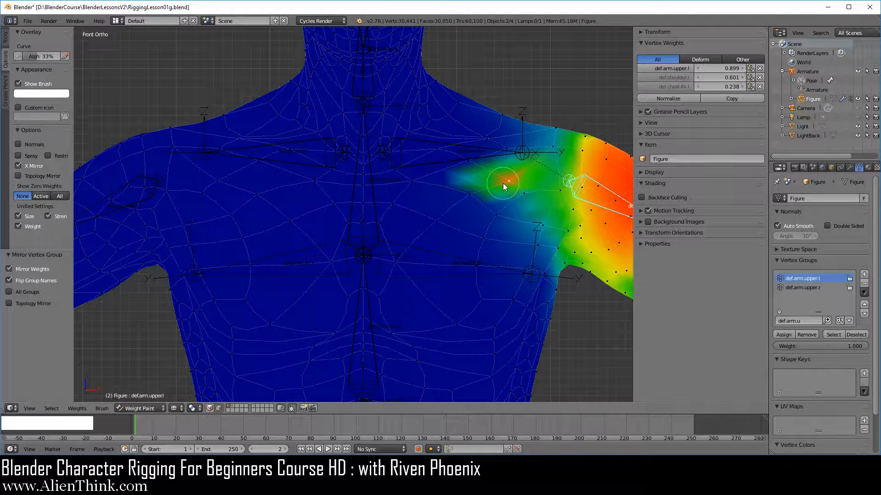
{"action": "right_click", "coordinate": [221, 183]}
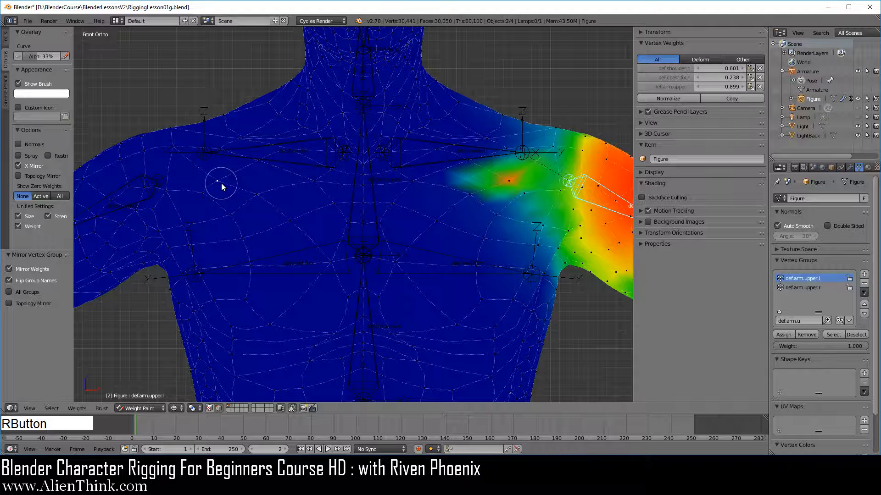
{"action": "left_click", "coordinate": [667, 87]}
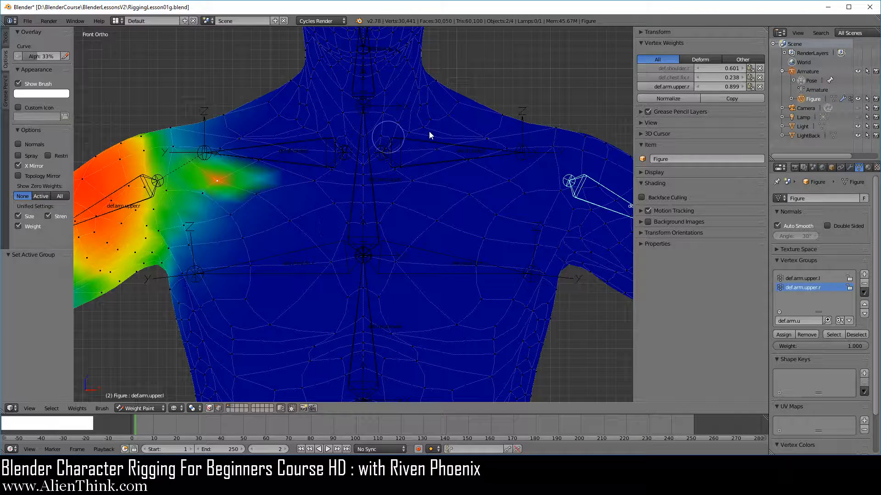
Reopen the recent file RiggingLesson01g.blend without saving and switch the figure to Weight Paint mode
{"action": "left_click", "coordinate": [28, 21]}
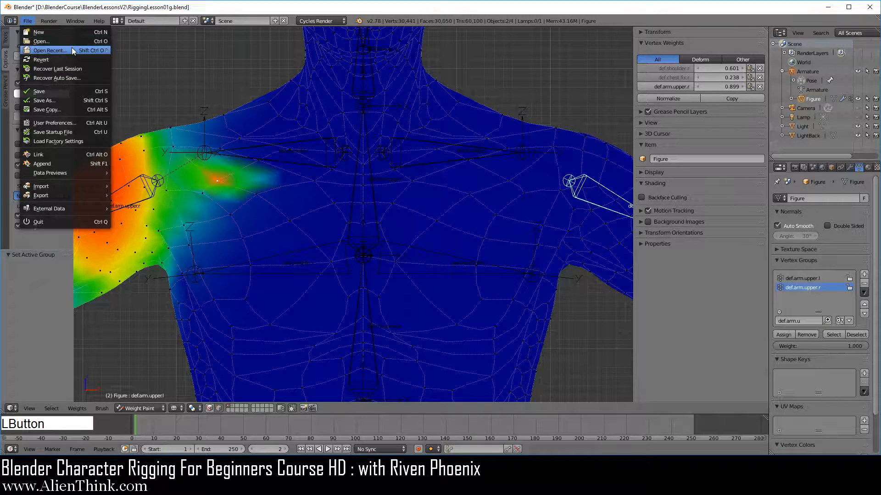
{"action": "mouse_move", "coordinate": [72, 48]}
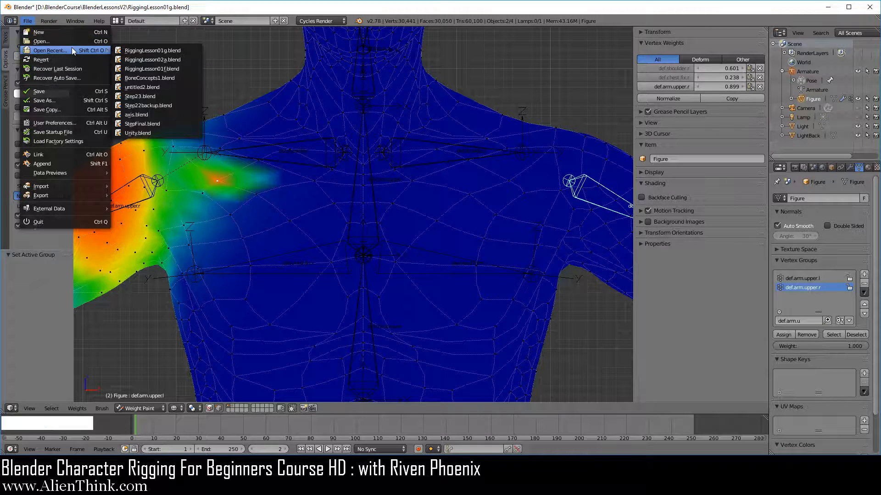
{"action": "left_click", "coordinate": [152, 49]}
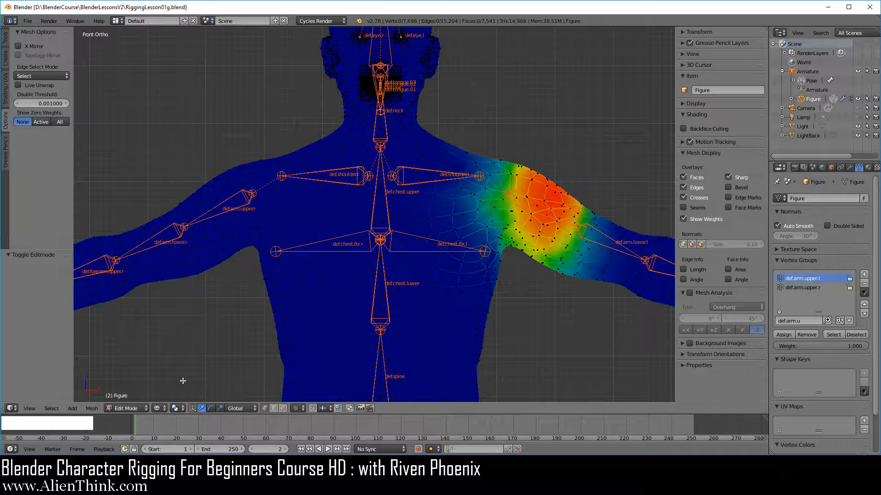
{"action": "left_click", "coordinate": [126, 408]}
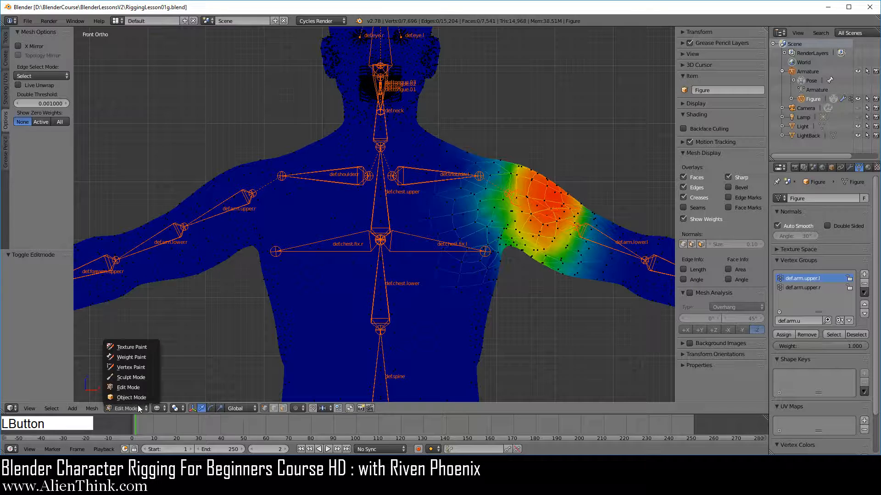
{"action": "left_click", "coordinate": [133, 357]}
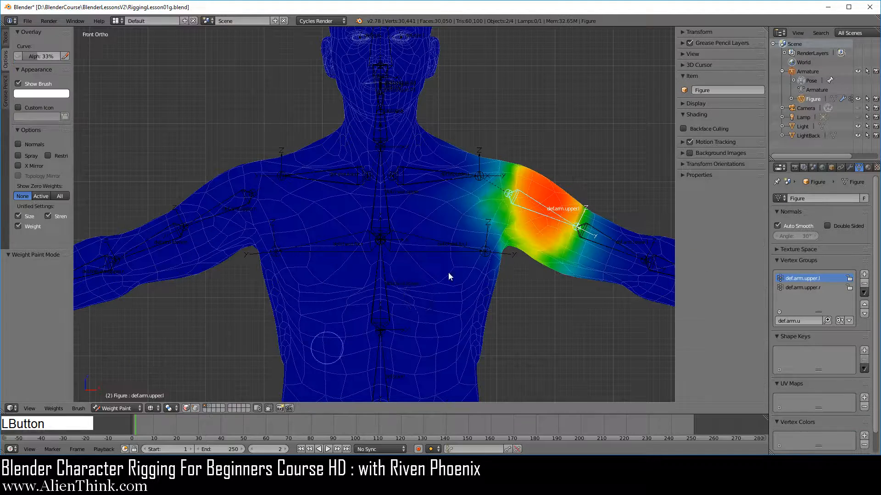
Check the figure's modifier stack and clear the name filter of the vertex group list
{"action": "left_click", "coordinate": [850, 169]}
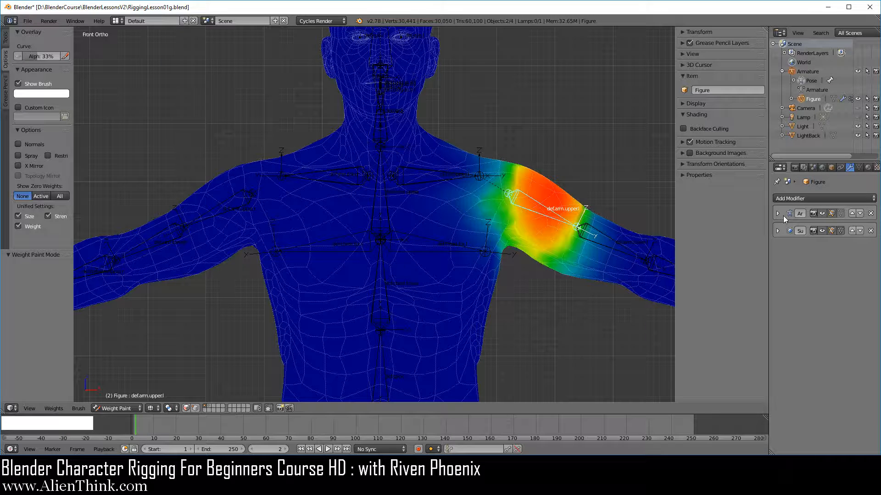
{"action": "left_click", "coordinate": [859, 168]}
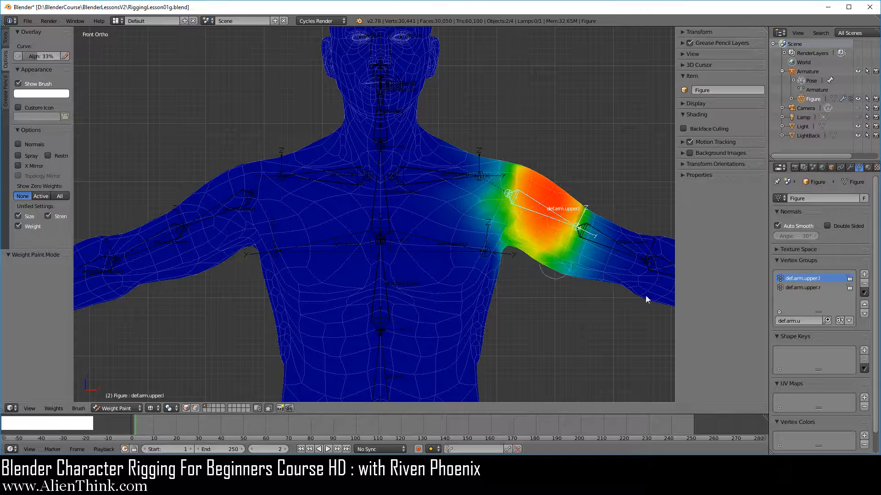
{"action": "left_click", "coordinate": [802, 325]}
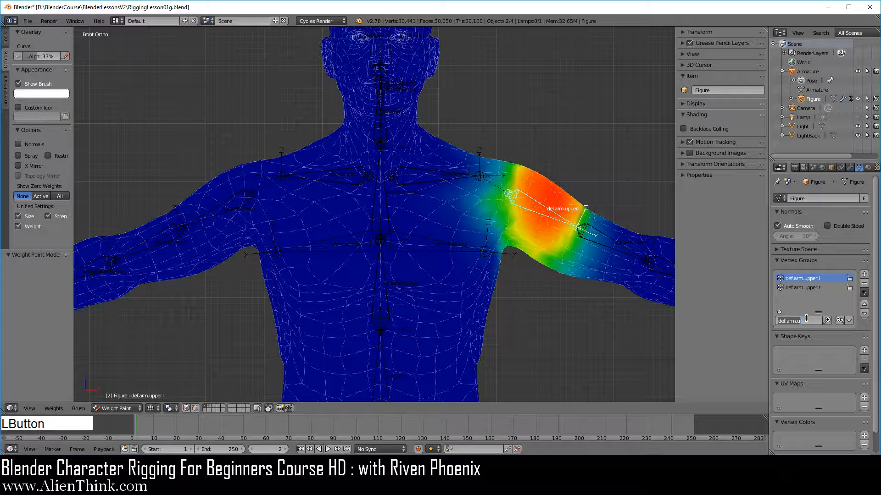
{"action": "key", "text": "BackSpace"}
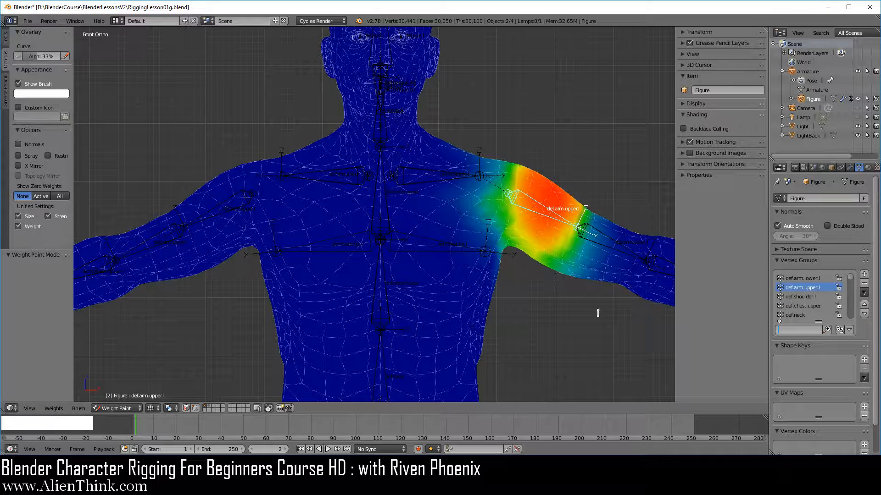
{"action": "left_click", "coordinate": [533, 259]}
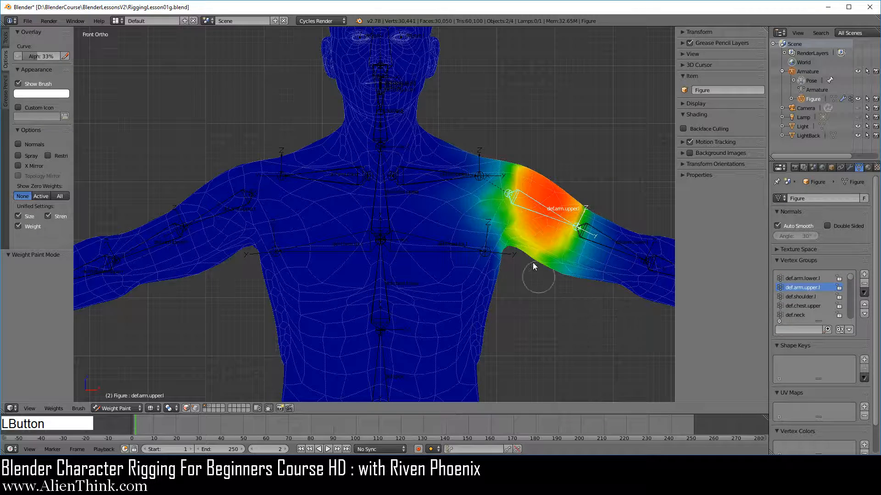
Apply Normalize All to the figure's weights with the All Groups subset and Lock Active off
{"action": "right_click", "coordinate": [527, 196]}
{"action": "left_click", "coordinate": [6, 41]}
{"action": "scroll", "coordinate": [50, 156], "scroll_direction": "down", "scroll_amount": 5}
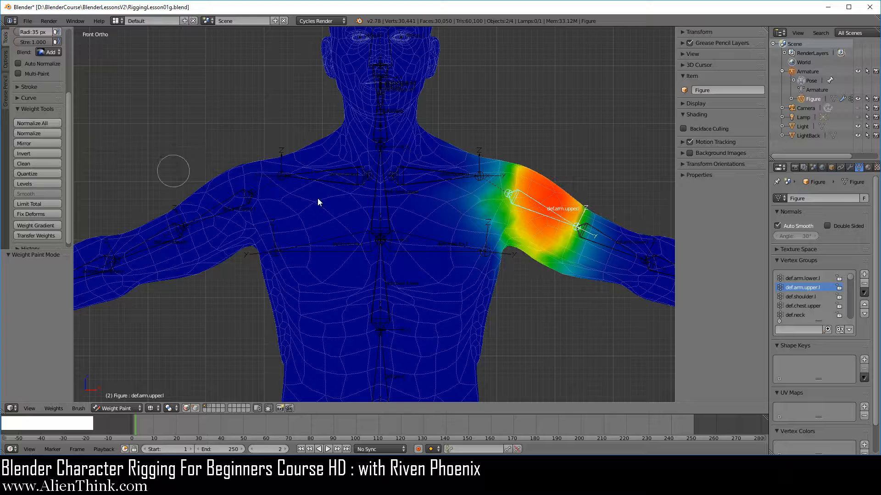
{"action": "left_click", "coordinate": [41, 122]}
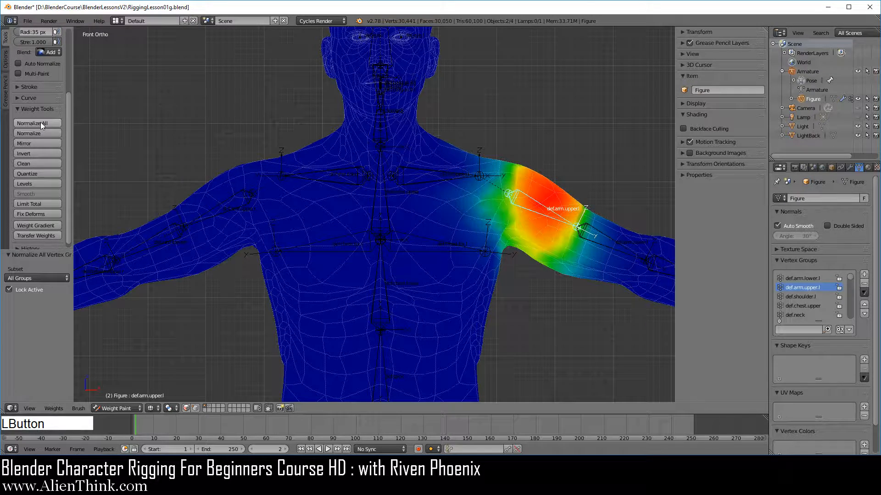
{"action": "left_click", "coordinate": [24, 290]}
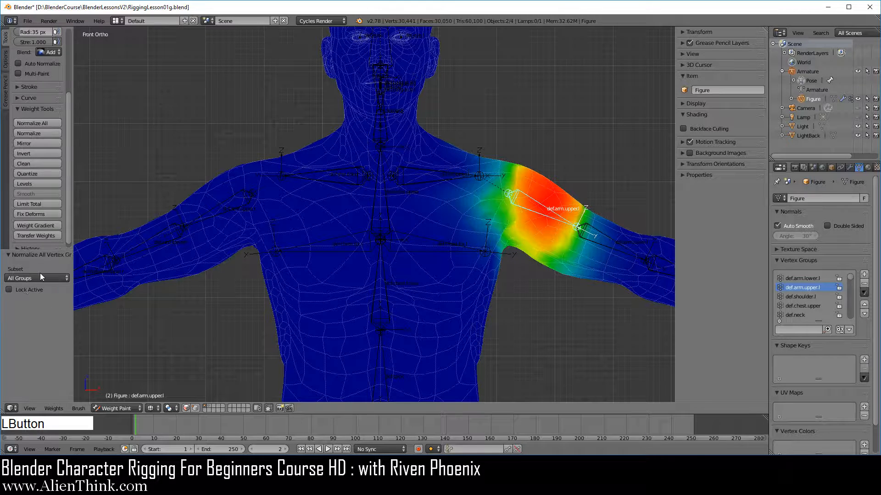
{"action": "left_click", "coordinate": [31, 277]}
Enable vertex selection masking and inspect the weights of a vertex at the base of the neck's left side
{"action": "scroll", "coordinate": [562, 199], "scroll_direction": "up", "scroll_amount": 3}
{"action": "middle_click_drag", "start_coordinate": [560, 202], "coordinate": [439, 229], "text": "shift"}
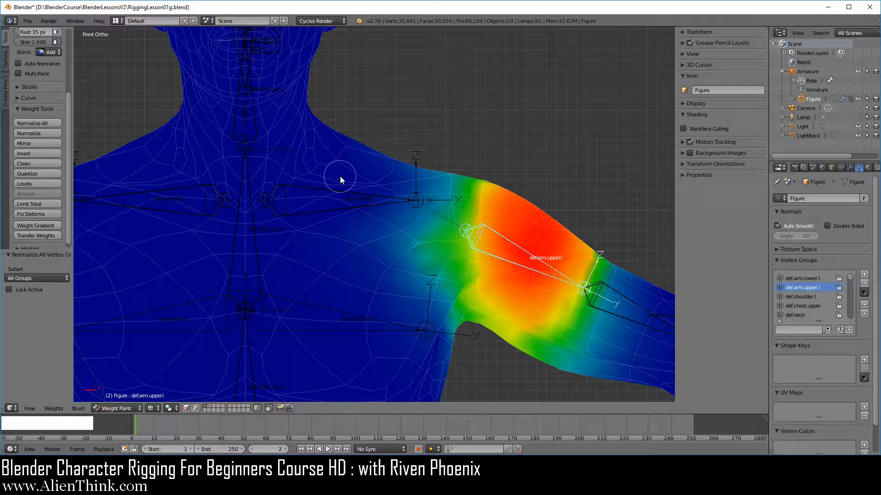
{"action": "left_click", "coordinate": [195, 408]}
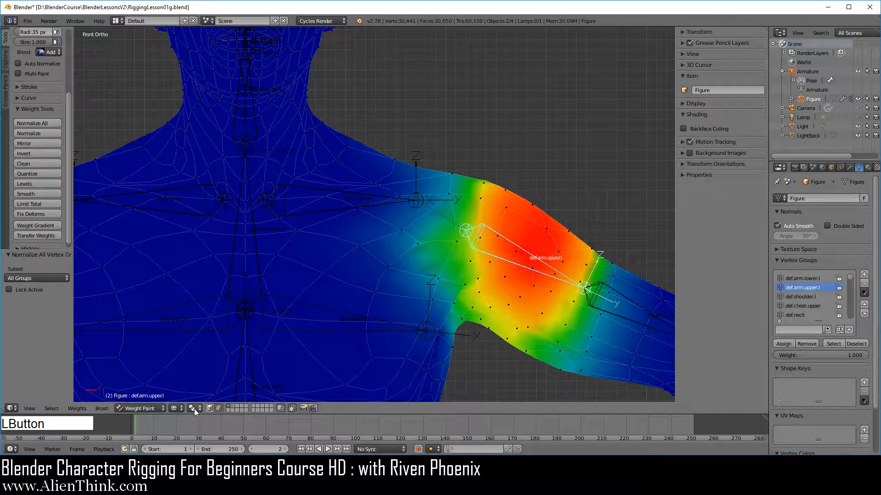
{"action": "right_click", "coordinate": [282, 172]}
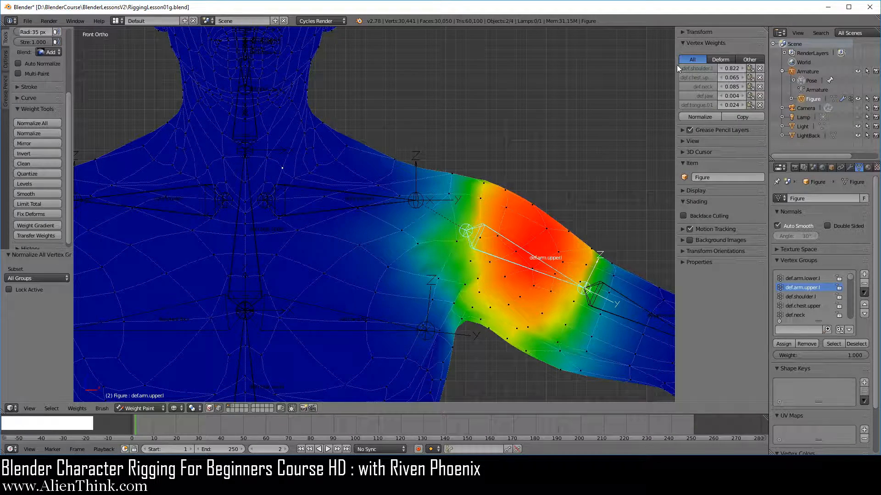
{"action": "left_click_drag", "start_coordinate": [676, 65], "coordinate": [659, 71]}
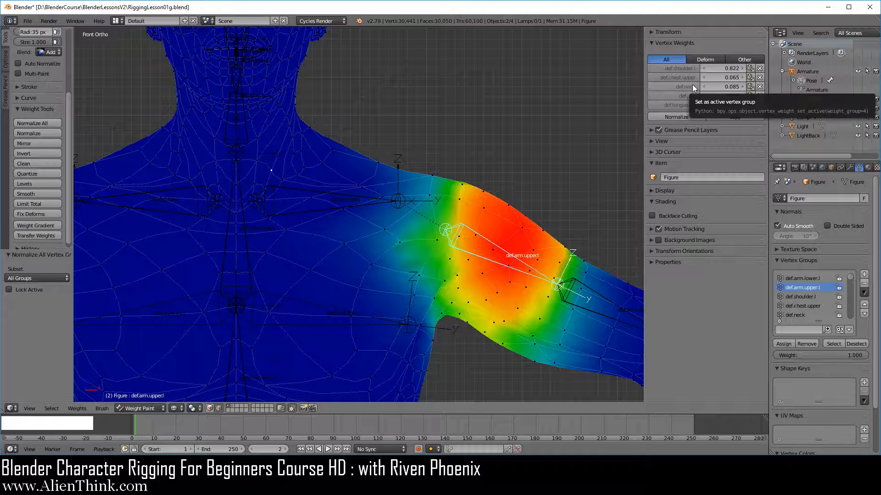
Turn off vertex masking and select the def.neck, def.chest.upper and def.shoulder.l bones together
{"action": "left_click", "coordinate": [218, 408]}
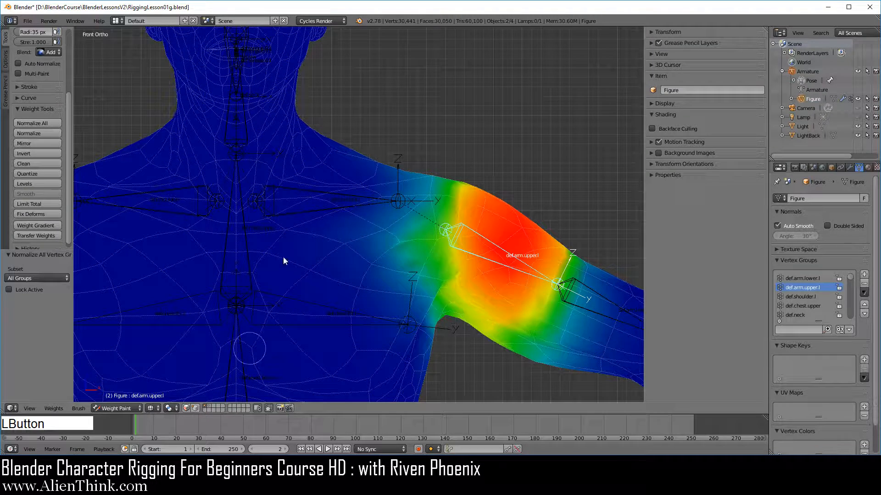
{"action": "right_click", "coordinate": [247, 122]}
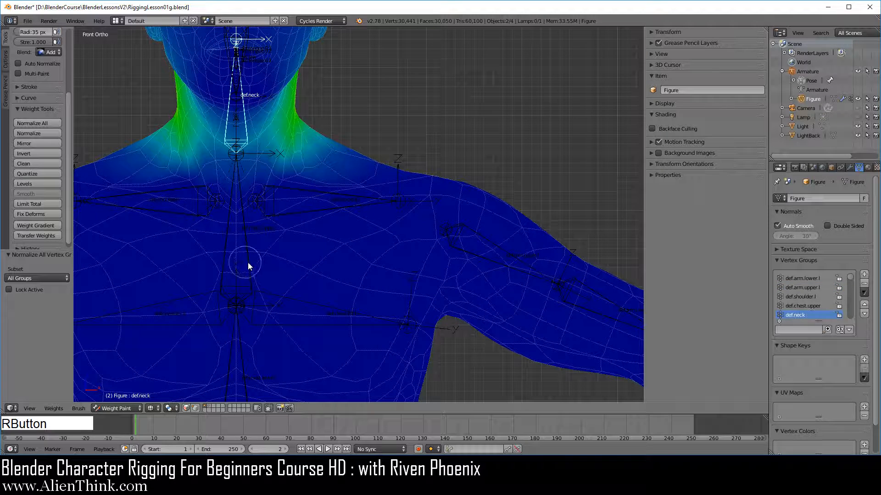
{"action": "key", "text": "shift"}
{"action": "right_click", "coordinate": [246, 247], "text": "shift"}
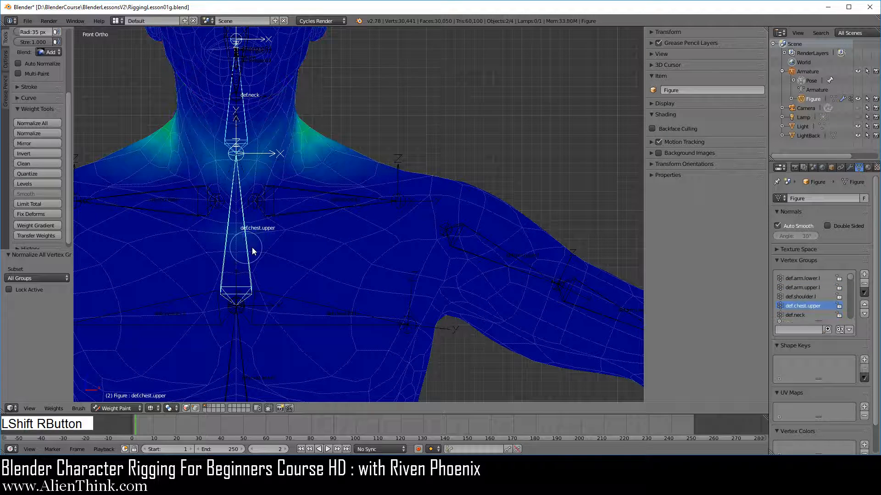
{"action": "right_click", "coordinate": [286, 210], "text": "shift"}
{"action": "right_click", "coordinate": [288, 214], "text": "shift"}
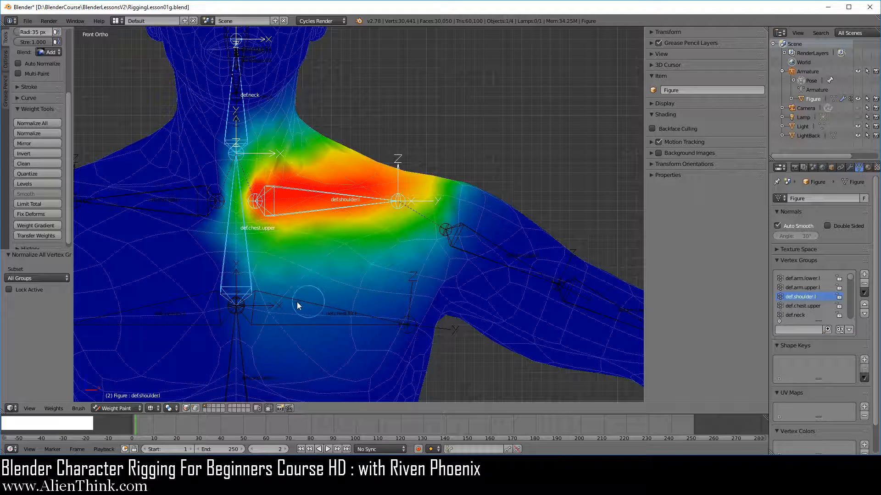
Try the Selected Pose Bones subset for Normalize All on the figure's weights, and return the subset to All Groups
{"action": "left_click", "coordinate": [41, 277]}
{"action": "left_click", "coordinate": [23, 277]}
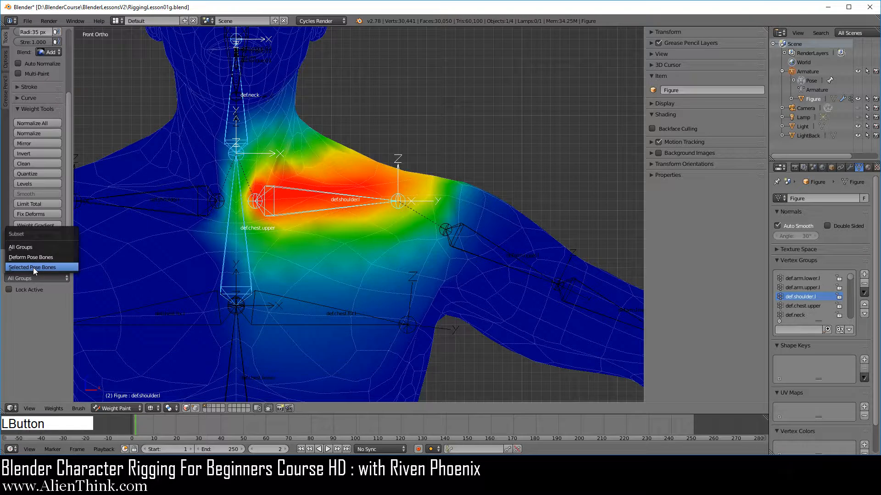
{"action": "left_click", "coordinate": [33, 267]}
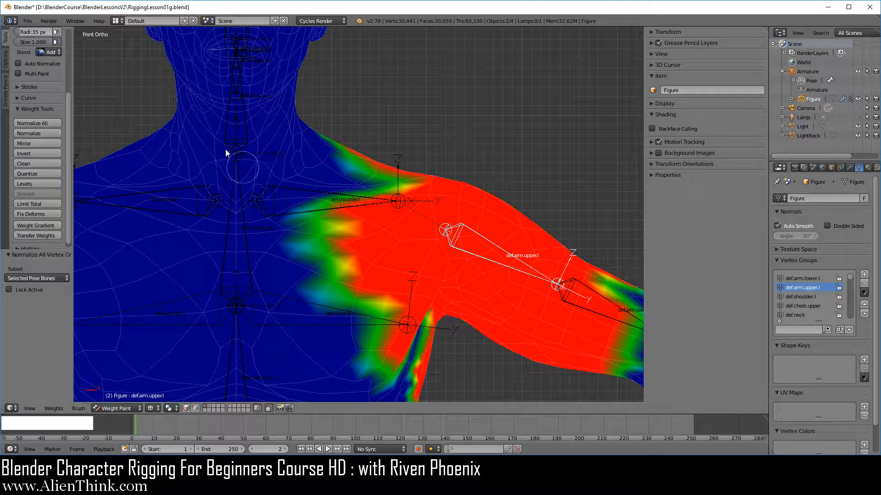
{"action": "left_click", "coordinate": [45, 280]}
{"action": "left_click", "coordinate": [45, 279]}
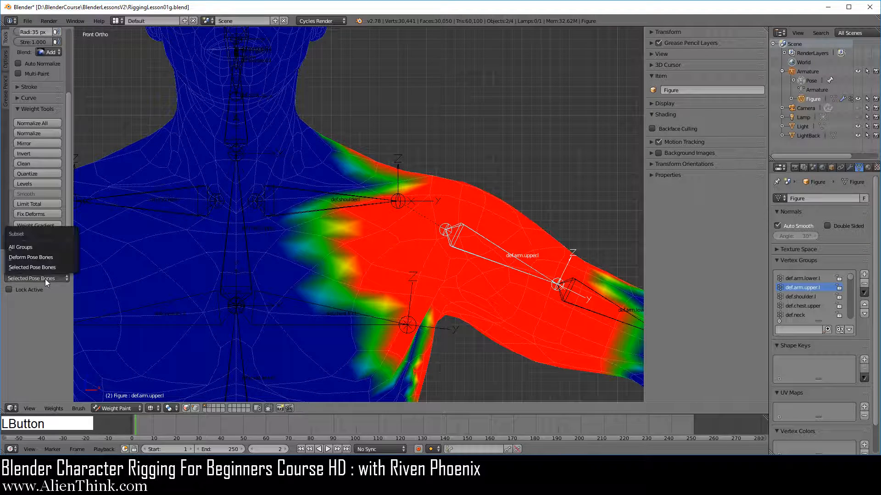
{"action": "left_click", "coordinate": [33, 246]}
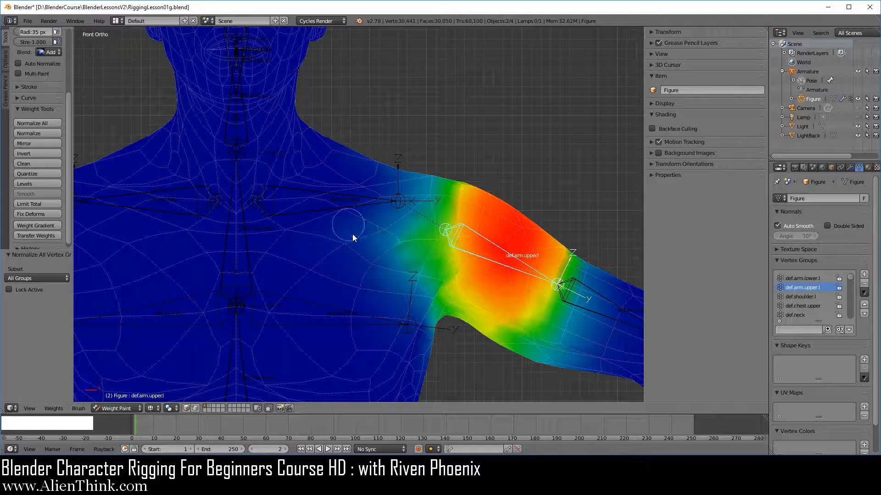
Select the def.chest.upper, def.neck, def.arm.upper.l, def.chest.fix.l and def.shoulder.l bones together, leaving def.shoulder.l active
{"action": "middle_click_drag", "start_coordinate": [345, 232], "coordinate": [386, 222], "text": "shift"}
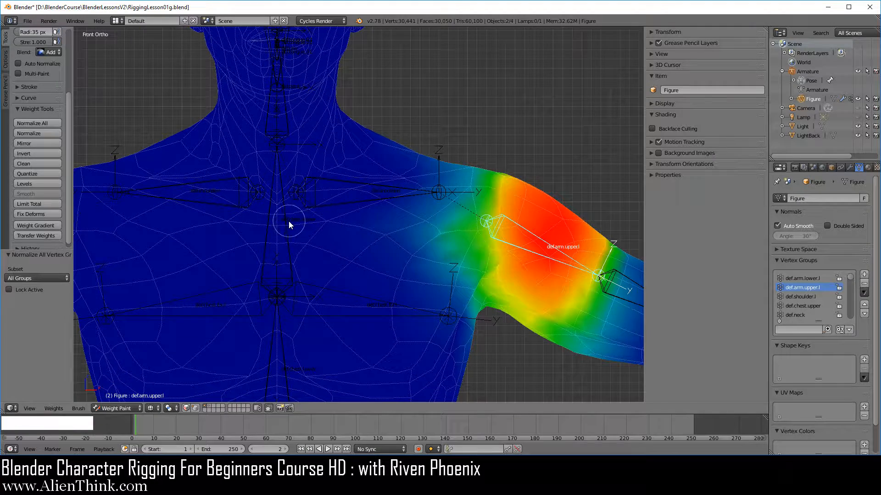
{"action": "right_click", "coordinate": [285, 222]}
{"action": "right_click", "coordinate": [323, 208], "text": "shift"}
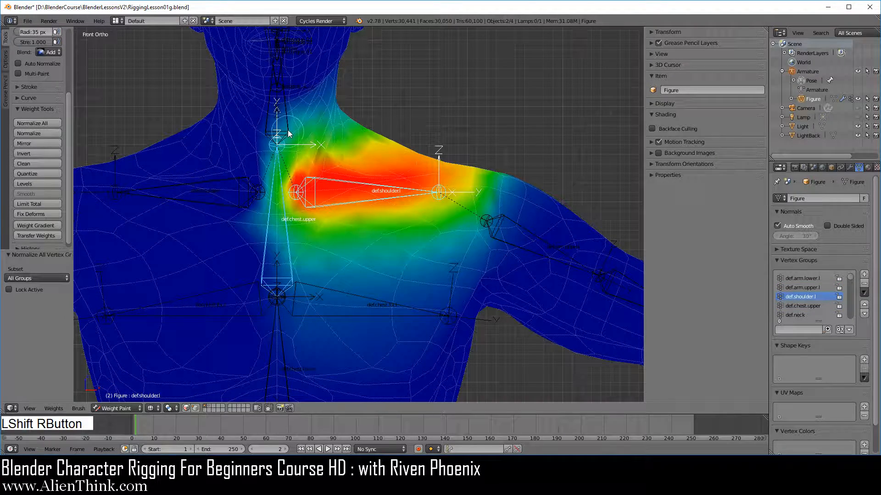
{"action": "right_click", "coordinate": [288, 127], "text": "shift"}
{"action": "right_click", "coordinate": [522, 248], "text": "shift"}
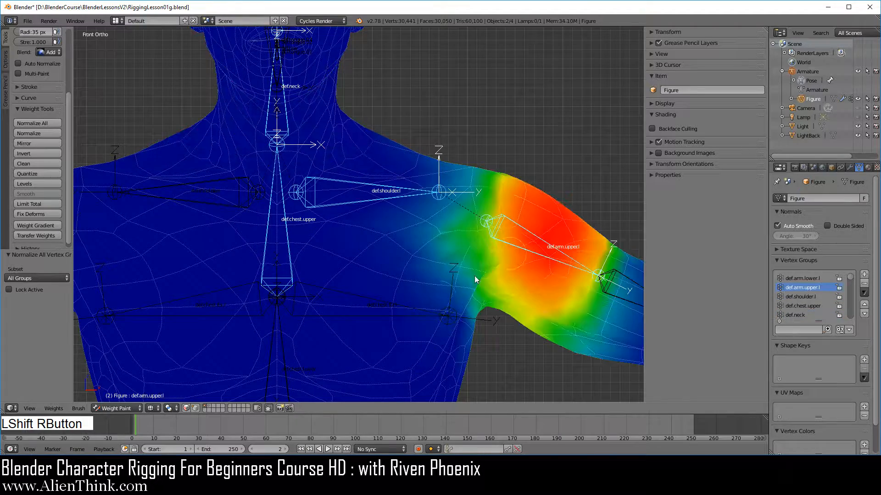
{"action": "right_click", "coordinate": [397, 304], "text": "shift"}
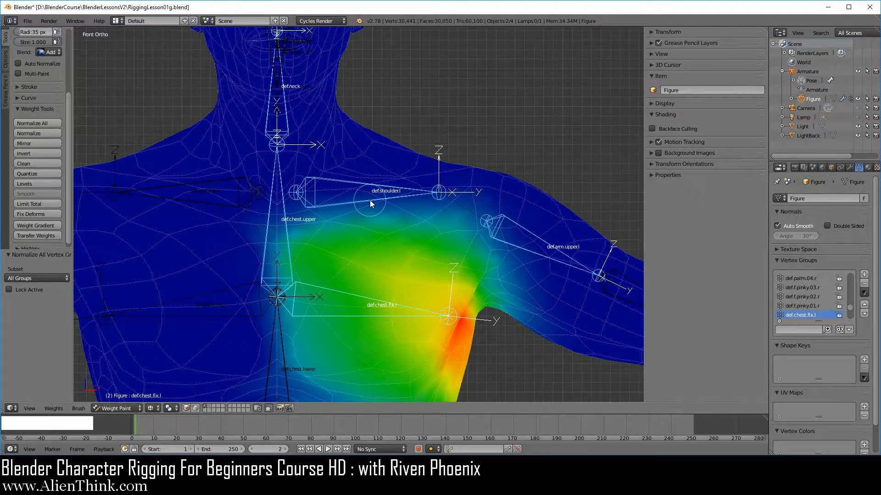
{"action": "right_click", "coordinate": [370, 203], "text": "shift"}
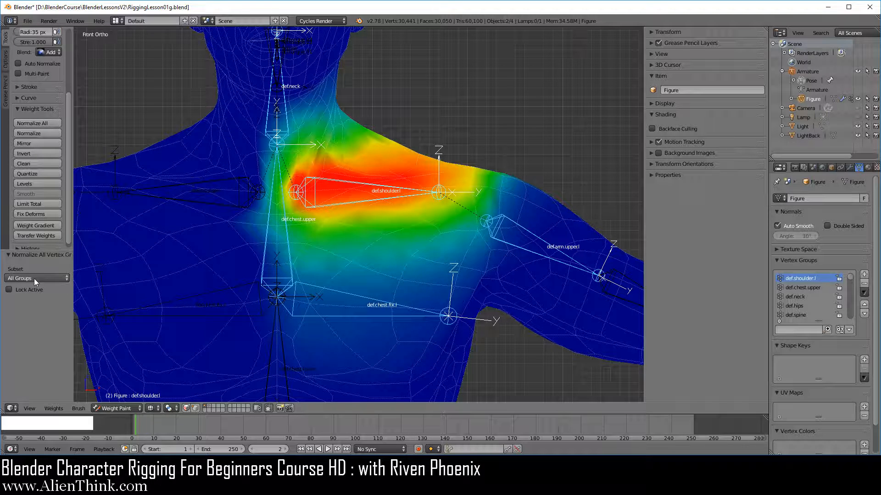
Try Normalize All on the five selected bones with the Selected Pose Bones subset
{"action": "left_click", "coordinate": [37, 123]}
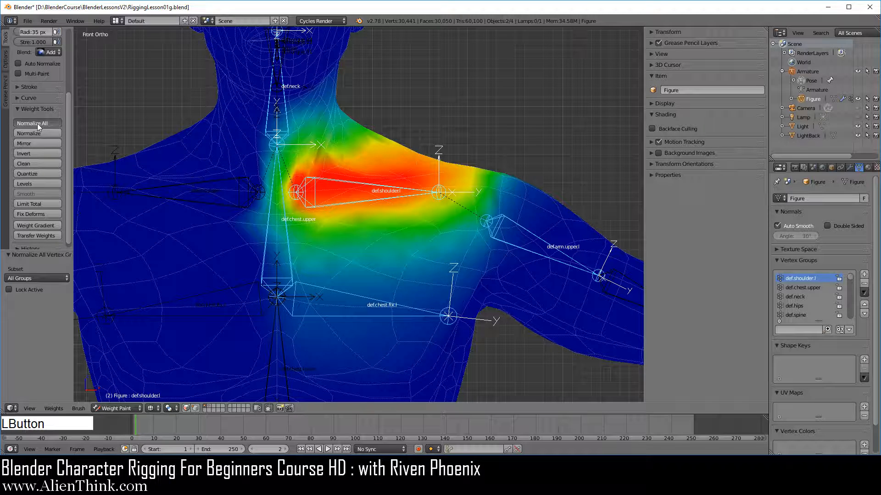
{"action": "left_click", "coordinate": [37, 275]}
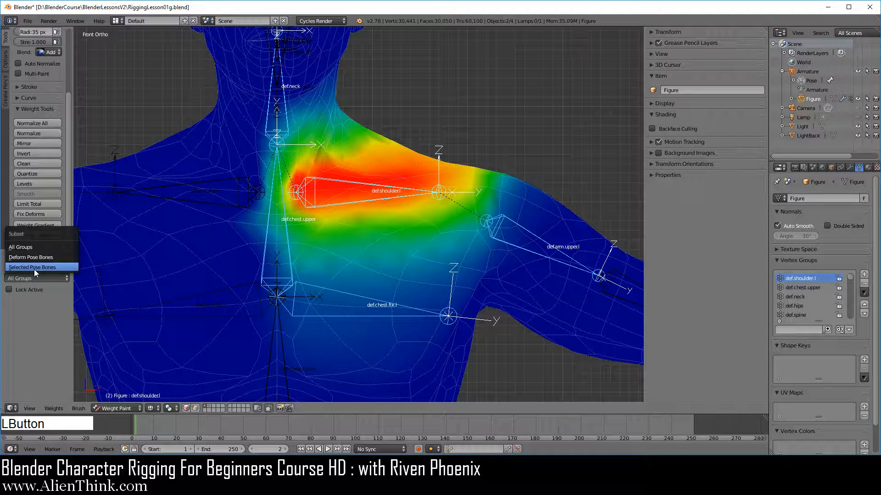
{"action": "left_click", "coordinate": [34, 269]}
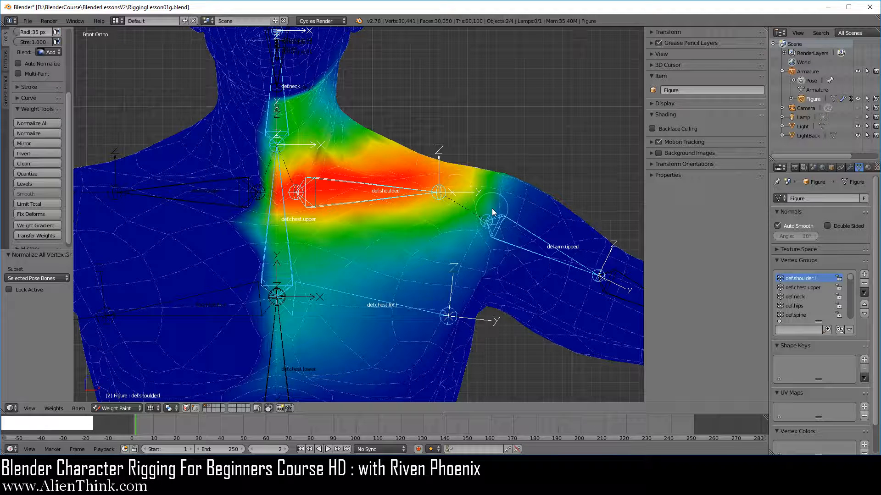
{"action": "left_click", "coordinate": [46, 276]}
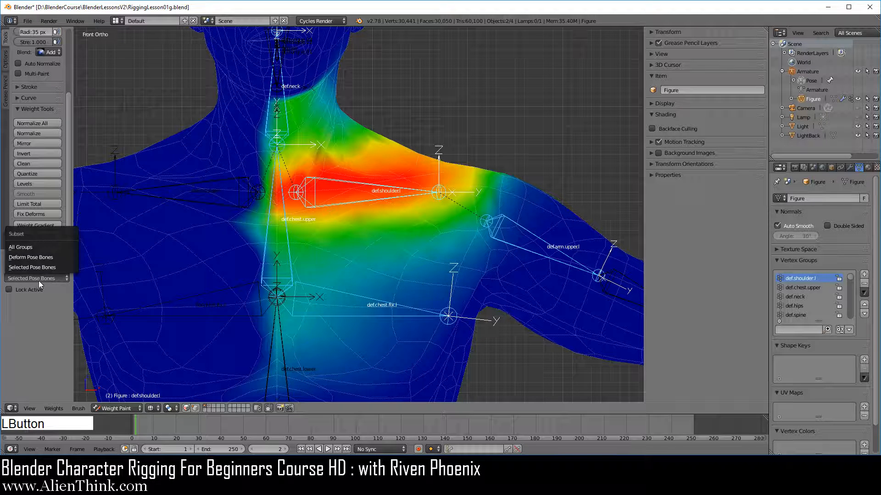
{"action": "left_click", "coordinate": [67, 341]}
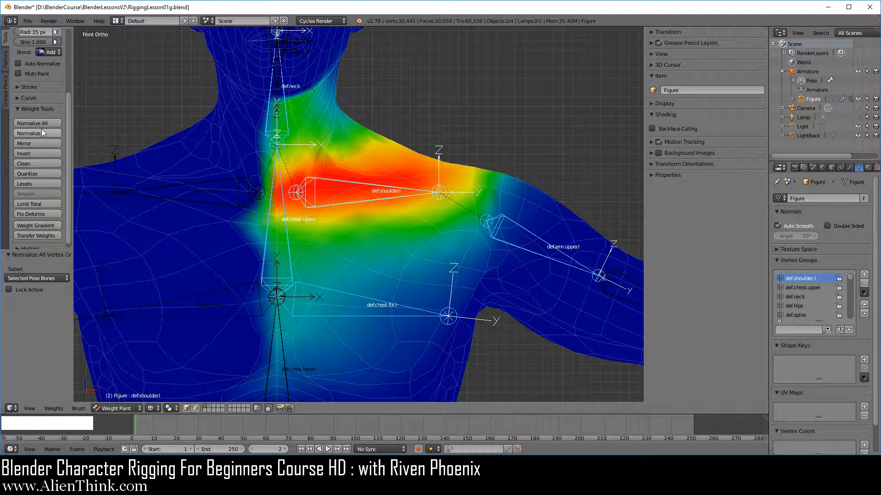
Reopen RiggingLesson01g.blend from the recent files, discarding the normalization experiments
{"action": "left_click", "coordinate": [27, 20]}
{"action": "mouse_move", "coordinate": [50, 51]}
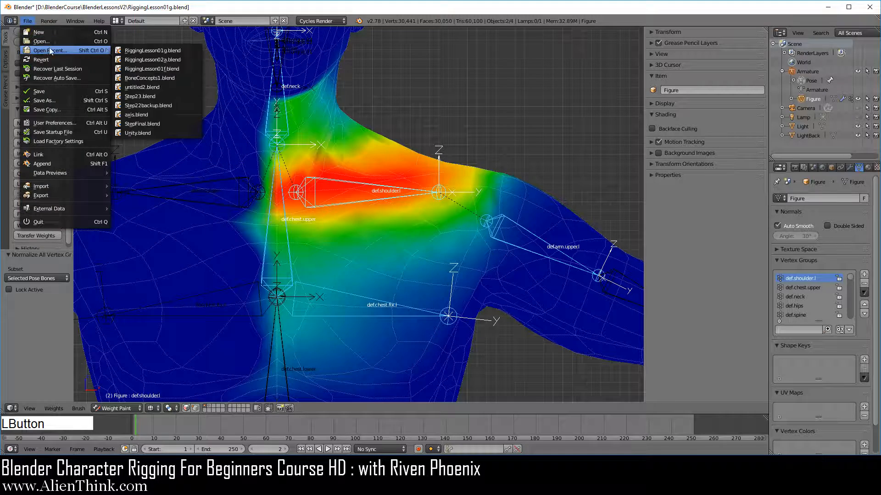
{"action": "left_click", "coordinate": [146, 51]}
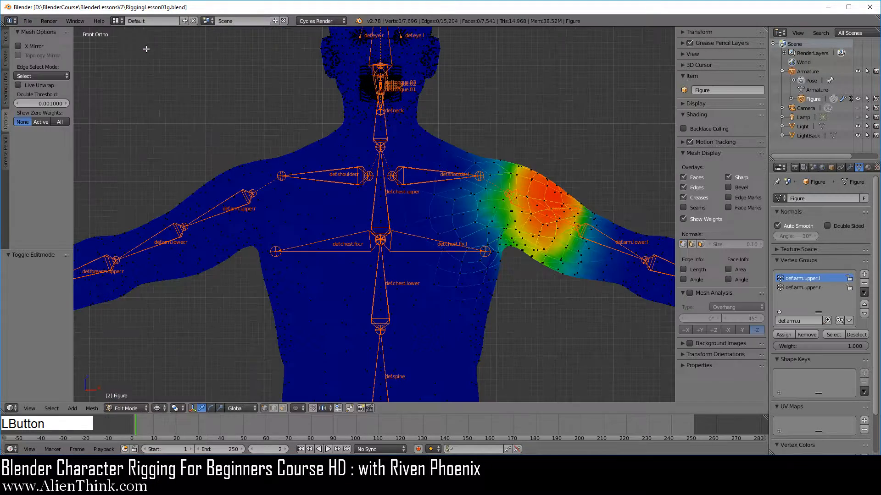
Switch the figure from Edit Mode to Weight Paint mode and save the file
{"action": "left_click", "coordinate": [135, 408]}
{"action": "left_click", "coordinate": [133, 358]}
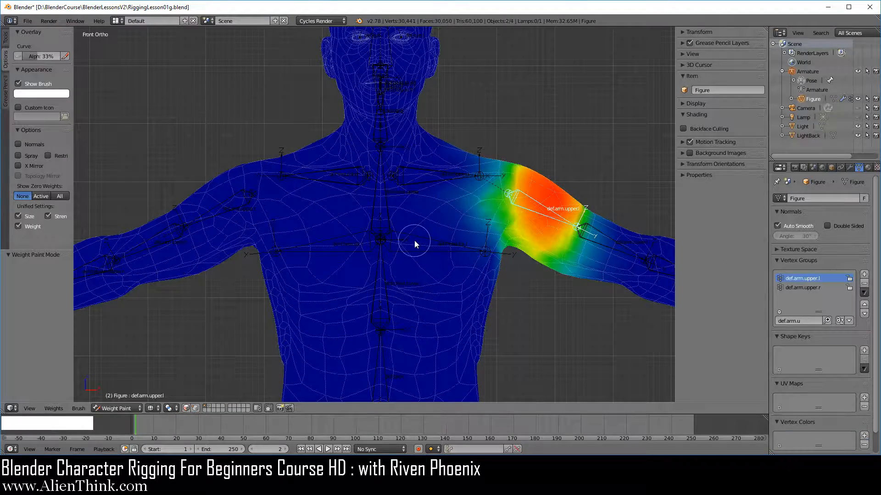
{"action": "scroll", "coordinate": [415, 240], "scroll_direction": "up", "scroll_amount": 3}
{"action": "middle_click_drag", "start_coordinate": [444, 240], "coordinate": [365, 238], "text": "shift"}
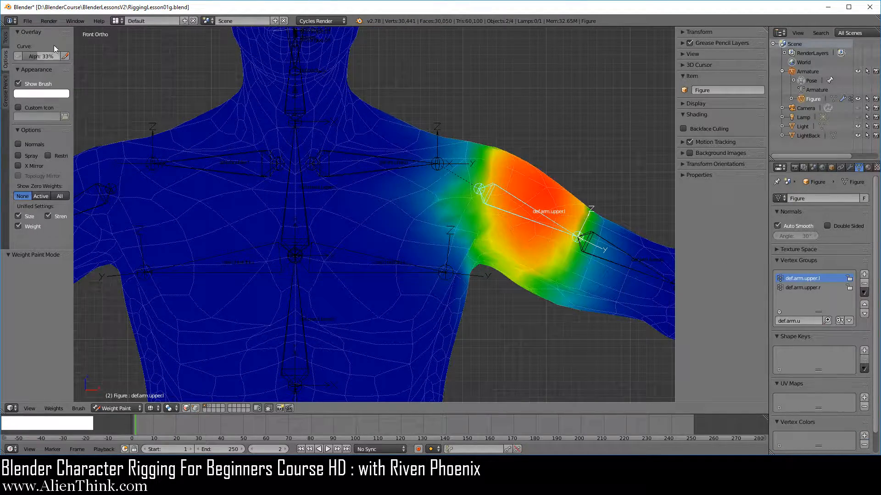
{"action": "left_click", "coordinate": [28, 20]}
{"action": "left_click", "coordinate": [49, 90]}
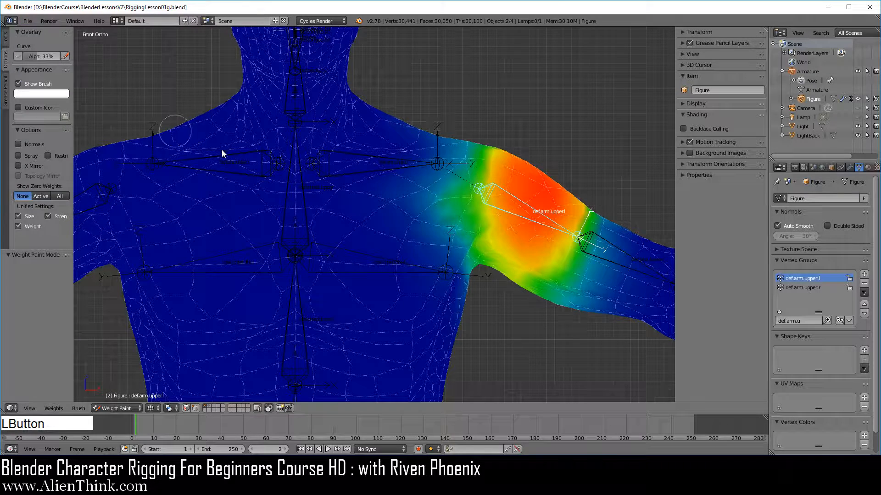
Apply Normalize All to the reopened figure with the All Groups subset and Lock Active off
{"action": "left_click", "coordinate": [7, 38]}
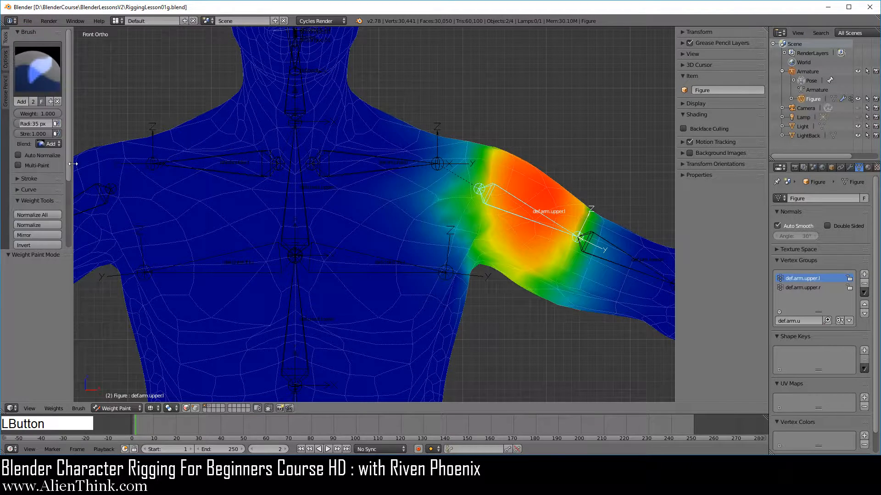
{"action": "left_click", "coordinate": [42, 215]}
{"action": "left_click", "coordinate": [20, 288]}
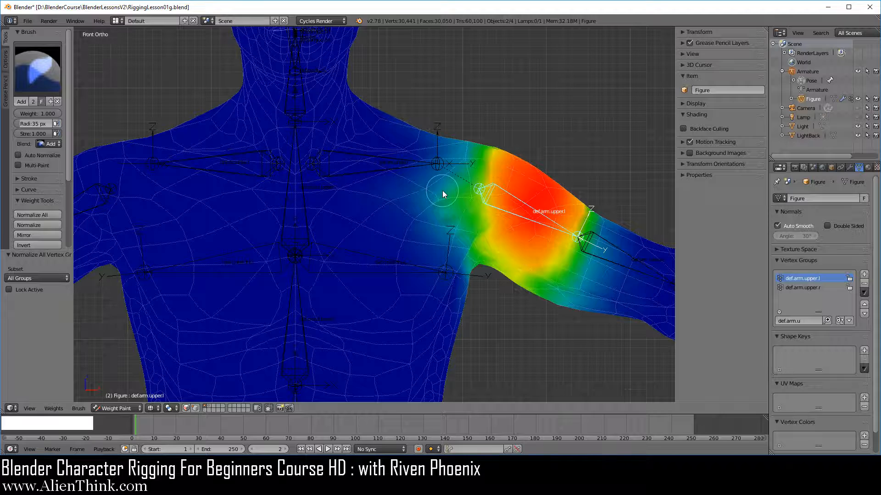
Select a vertex atop the left upper arm with vertex selection masking on, and clear the vertex group name filter
{"action": "left_click", "coordinate": [194, 408]}
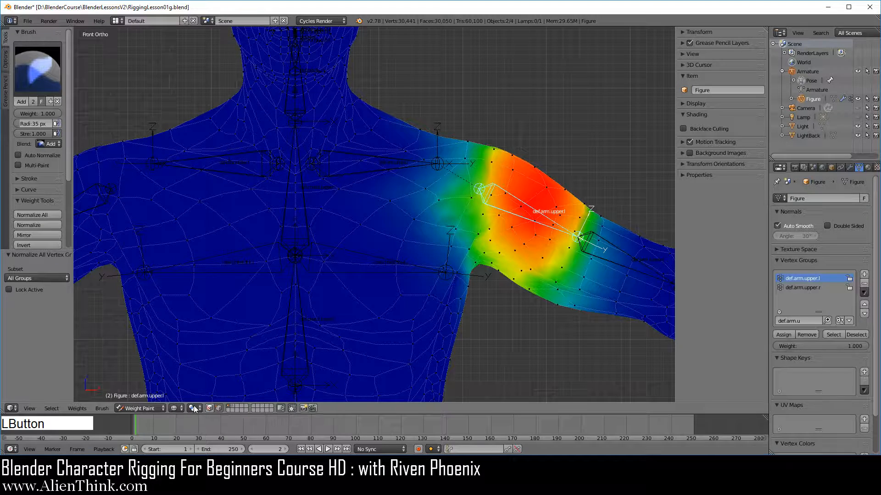
{"action": "right_click", "coordinate": [512, 169]}
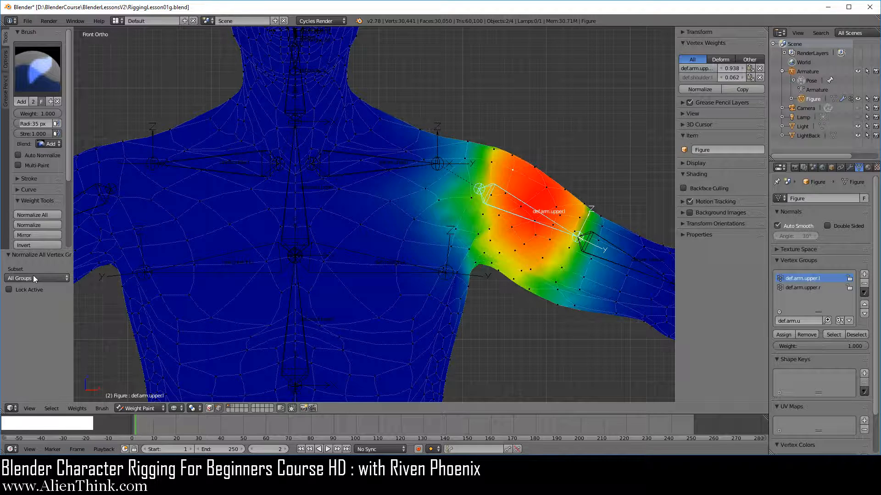
{"action": "left_click", "coordinate": [809, 320]}
{"action": "key", "text": "BackSpace"}
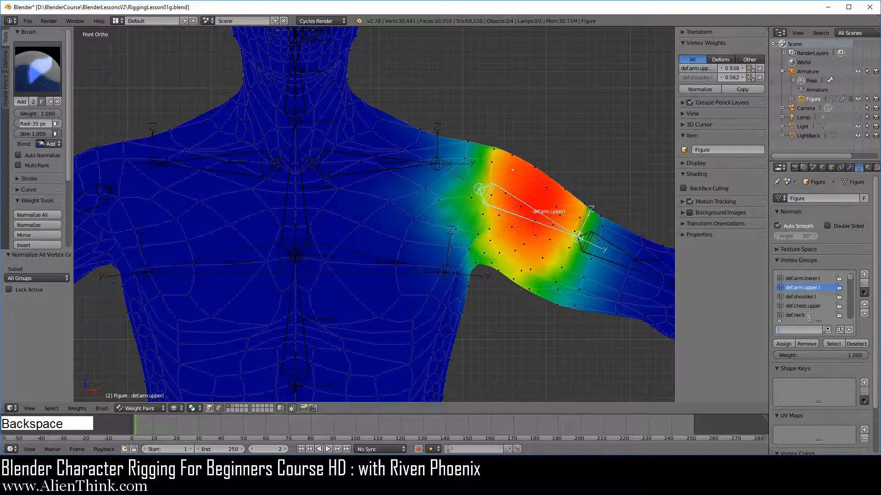
{"action": "left_click", "coordinate": [809, 298]}
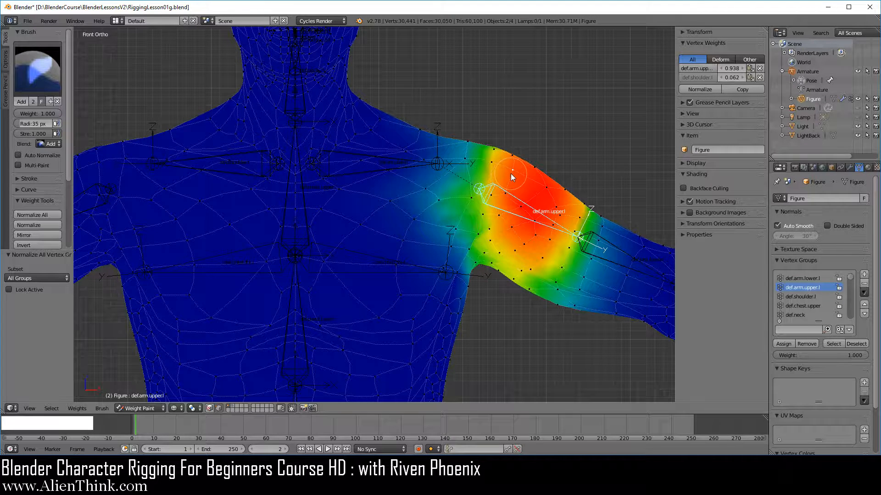
Add a new vertex group at the top of the list and assign the selected upper-arm vertex to it with weight 1.000
{"action": "left_click", "coordinate": [864, 274]}
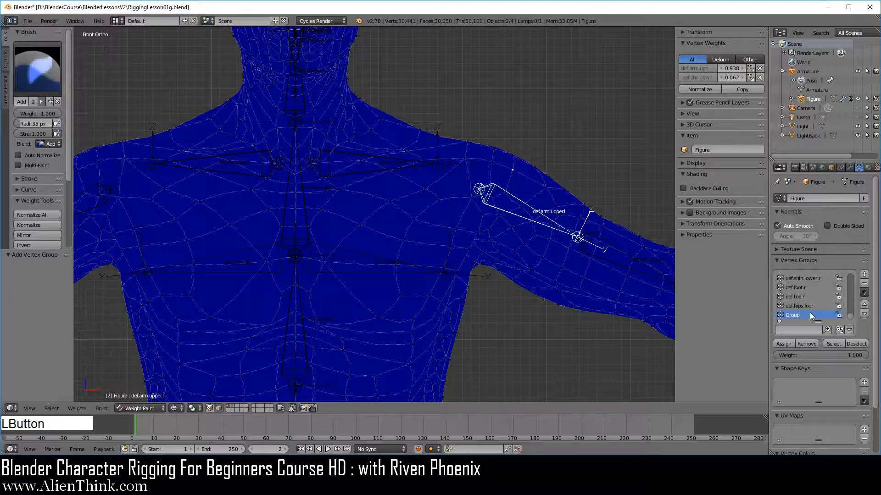
{"action": "left_click", "coordinate": [864, 316]}
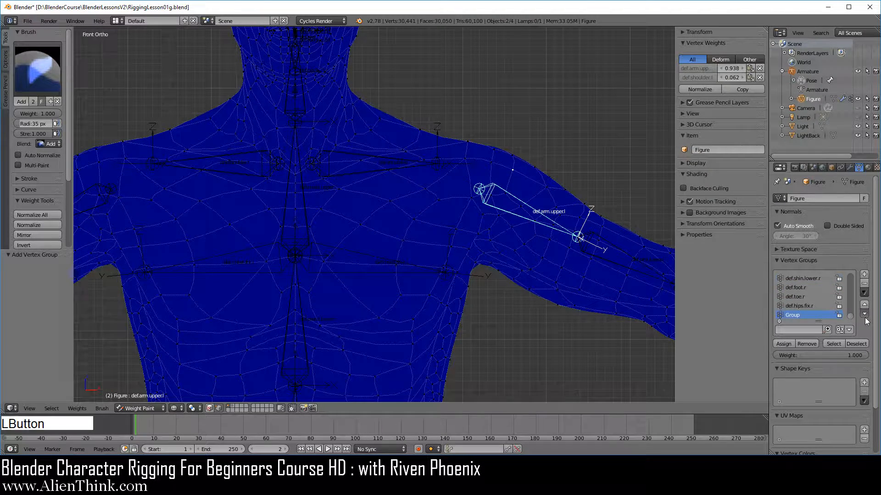
{"action": "left_click", "coordinate": [783, 344]}
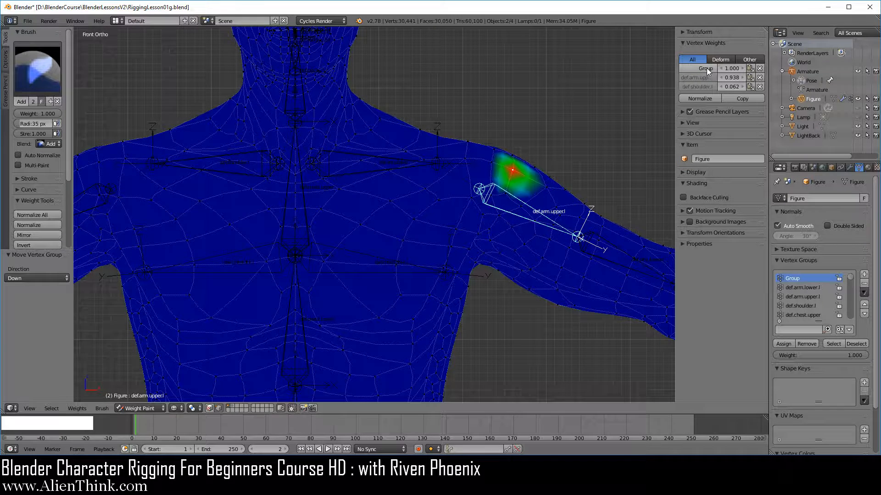
Compare the vertex's Deform and All weight lists, and set Group to 0.690 and def.arm.upper.l to 0.358, also adjusting def.shoulder.l
{"action": "left_click", "coordinate": [731, 58]}
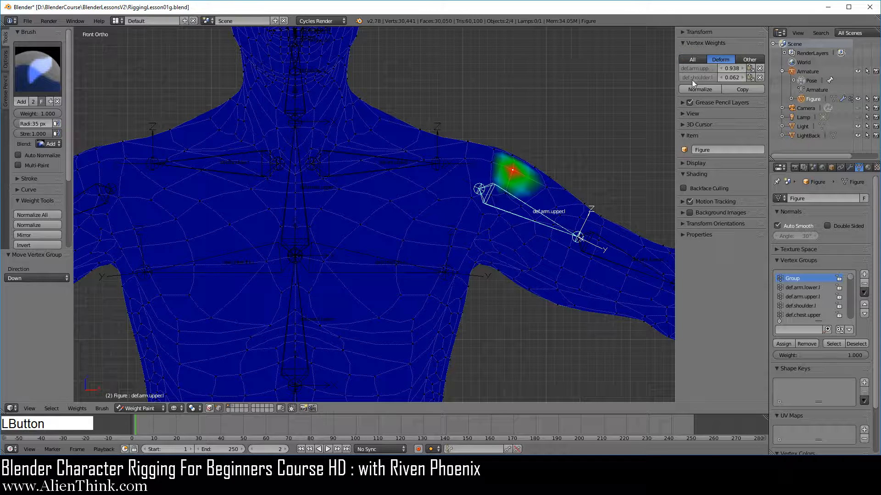
{"action": "left_click", "coordinate": [695, 59]}
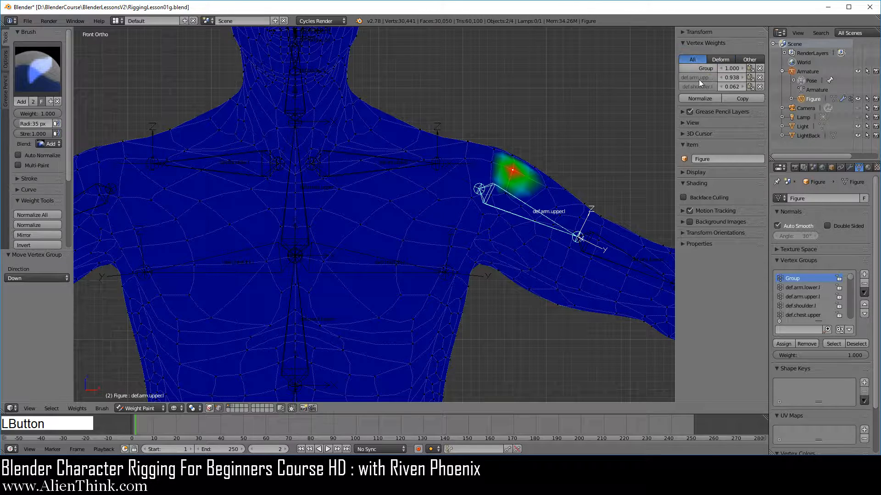
{"action": "left_click_drag", "start_coordinate": [711, 69], "coordinate": [696, 69]}
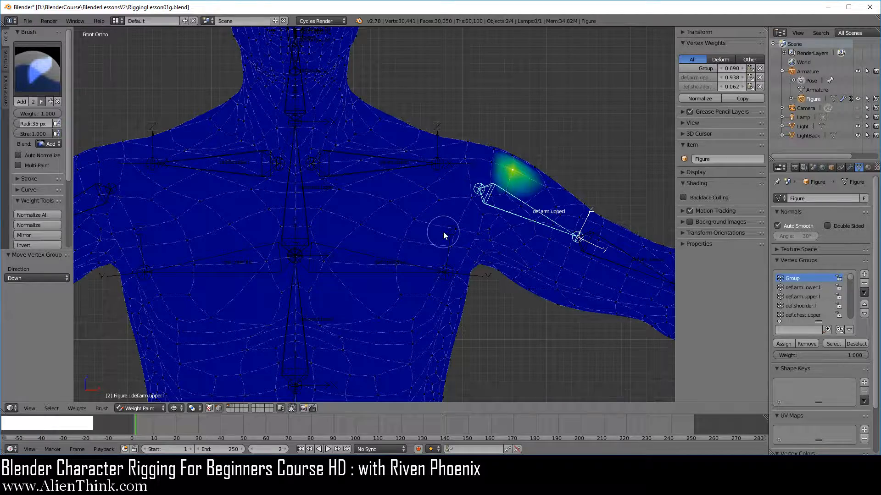
{"action": "scroll", "coordinate": [529, 180], "scroll_direction": "up", "scroll_amount": 2}
{"action": "middle_click_drag", "start_coordinate": [529, 180], "coordinate": [411, 230], "text": "shift"}
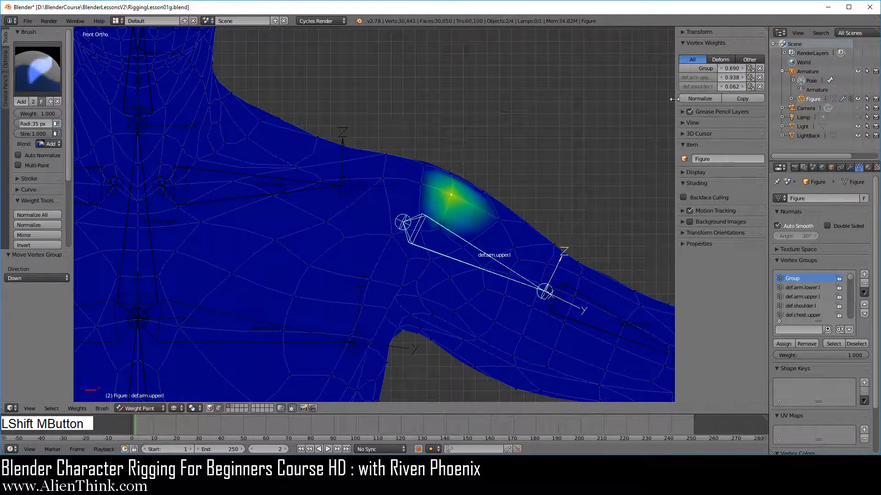
{"action": "left_click_drag", "start_coordinate": [673, 90], "coordinate": [602, 89]}
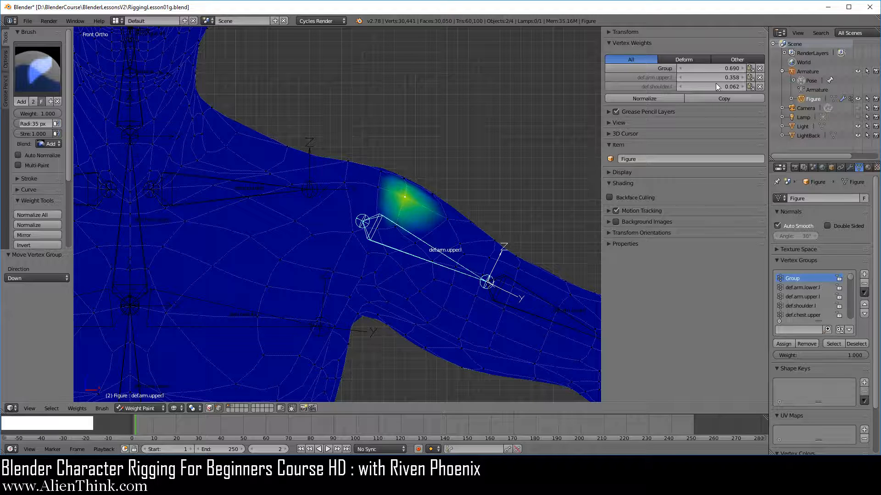
{"action": "left_click_drag", "start_coordinate": [716, 78], "coordinate": [688, 86]}
Apply Normalize All to the figure with the All Groups subset, switching the subset to Deform Pose Bones
{"action": "left_click", "coordinate": [35, 214]}
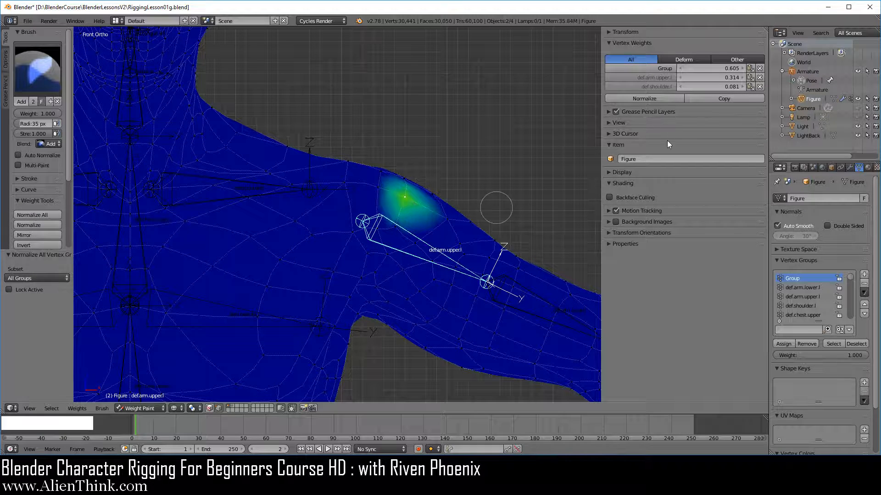
{"action": "left_click", "coordinate": [46, 279]}
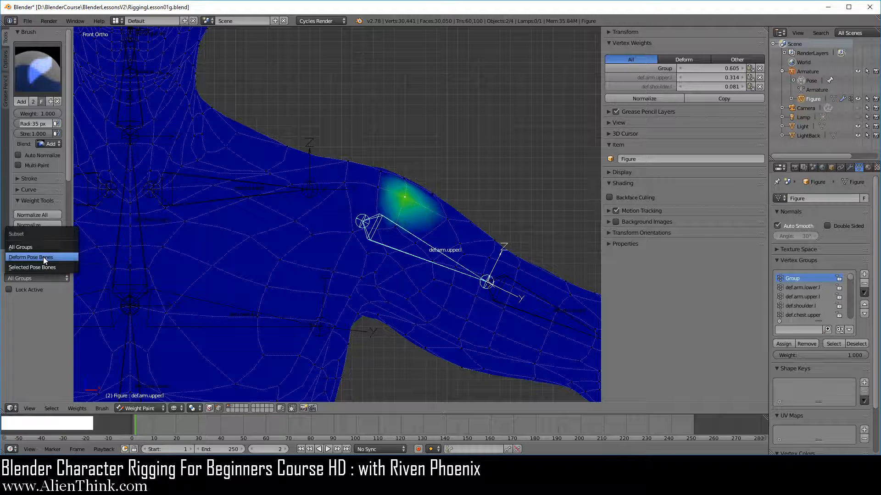
{"action": "left_click", "coordinate": [43, 258]}
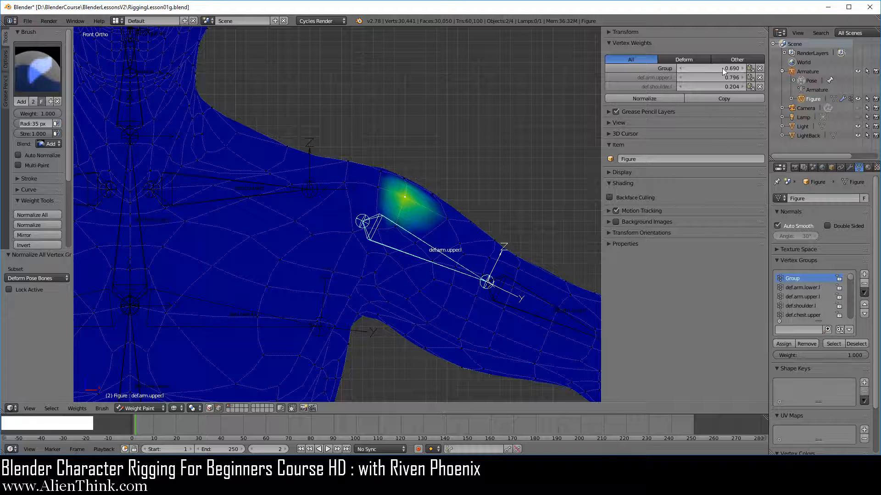
Set the vertex's Group weight to 0.780 and def.arm.upper.l to 0.546, lower def.shoulder.l, and apply Normalize All to Deform Pose Bones after the changes
{"action": "mouse_move", "coordinate": [720, 67]}
{"action": "left_mouse_down"}
{"action": "mouse_move", "coordinate": [742, 68]}
{"action": "mouse_move", "coordinate": [723, 76]}
{"action": "left_mouse_up"}
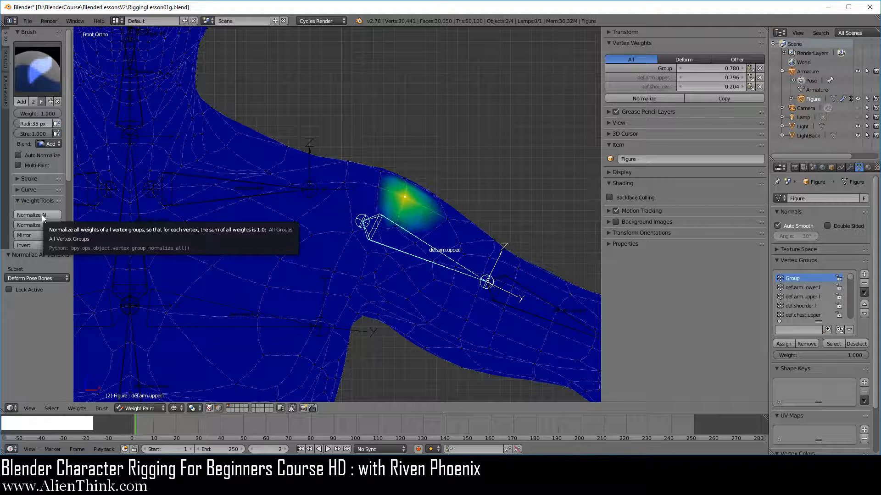
{"action": "left_click", "coordinate": [42, 215]}
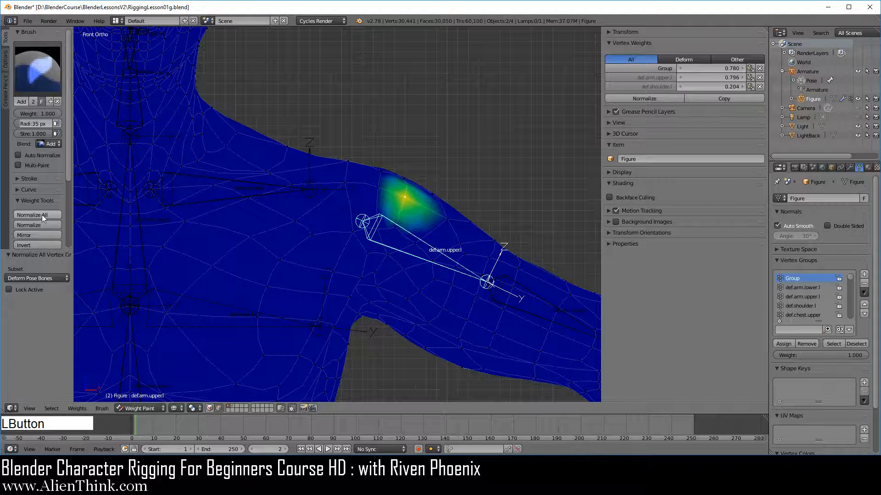
{"action": "left_click", "coordinate": [730, 84]}
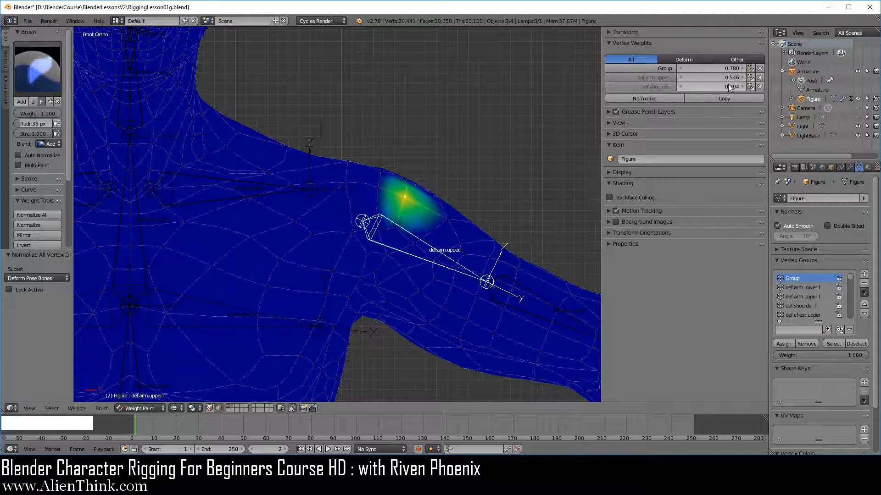
{"action": "left_click", "coordinate": [40, 214]}
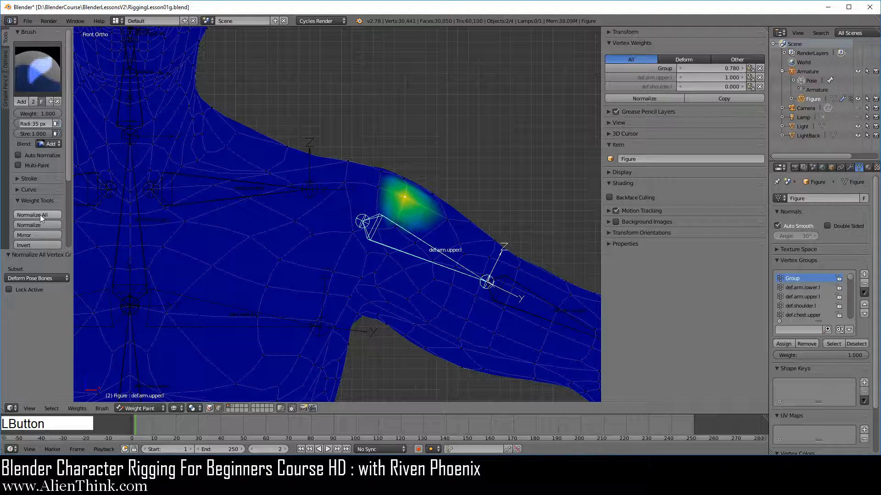
Set def.arm.upper.l to 0.470 and def.shoulder.l to 0.840, and compare Normalize All on Deform Pose Bones with the All Groups subset
{"action": "left_click", "coordinate": [722, 77]}
{"action": "left_click_drag", "start_coordinate": [723, 77], "coordinate": [740, 86]}
{"action": "left_click", "coordinate": [729, 87]}
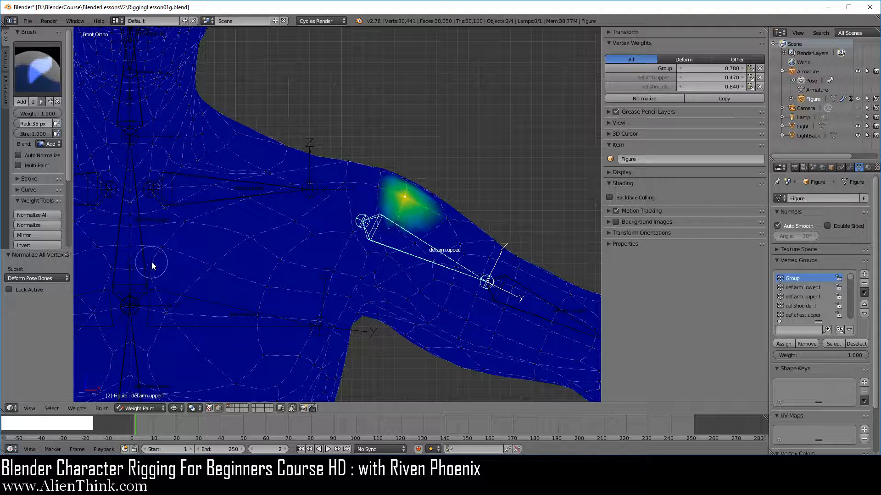
{"action": "left_click", "coordinate": [46, 215]}
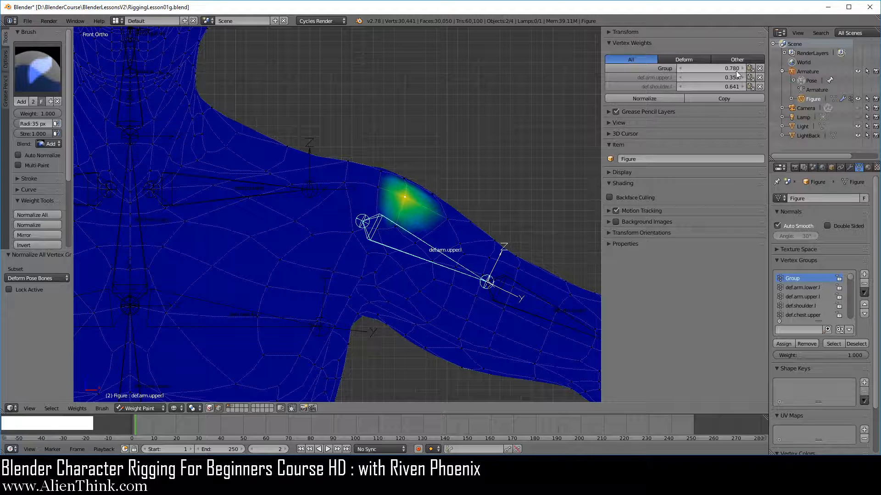
{"action": "left_click", "coordinate": [46, 279]}
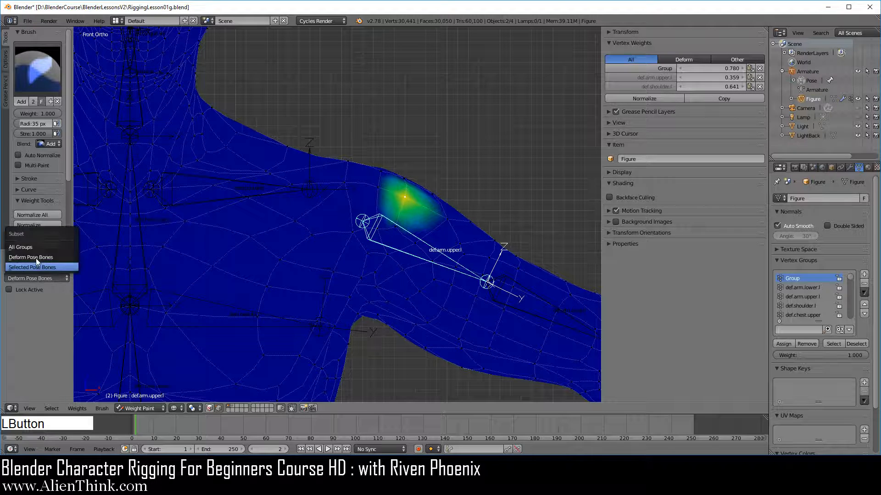
{"action": "left_click", "coordinate": [31, 243]}
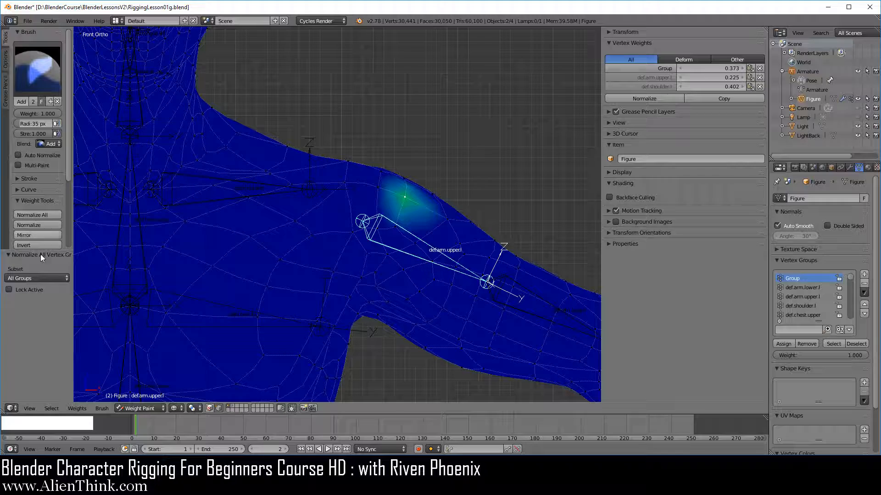
Reopen RiggingLesson01g.blend to discard the weight changes
{"action": "left_click", "coordinate": [28, 21]}
{"action": "mouse_move", "coordinate": [92, 51]}
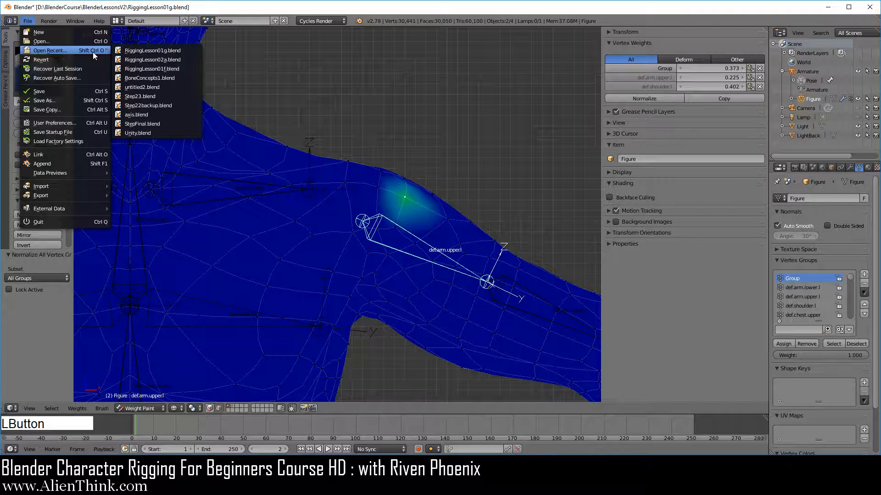
{"action": "left_click", "coordinate": [156, 48]}
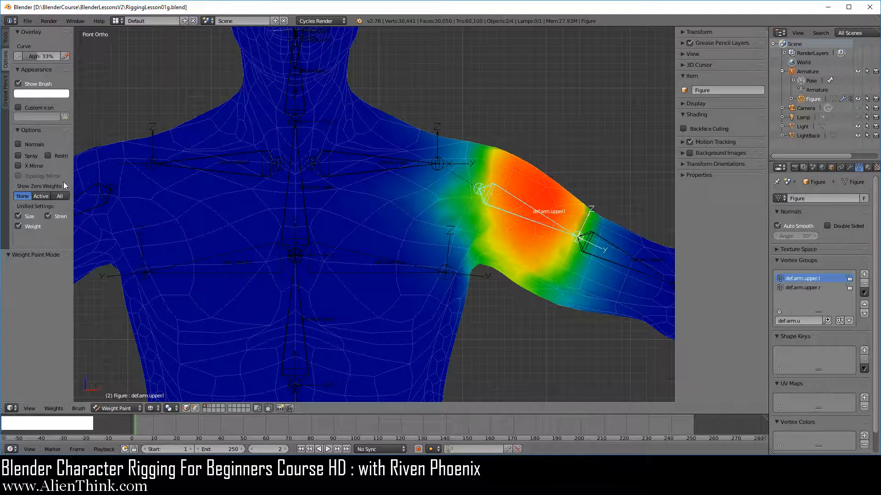
Blur the def.arm.upper.l weights over the middle of the left upper arm with the Blur brush at a 257 px radius
{"action": "left_click", "coordinate": [7, 38]}
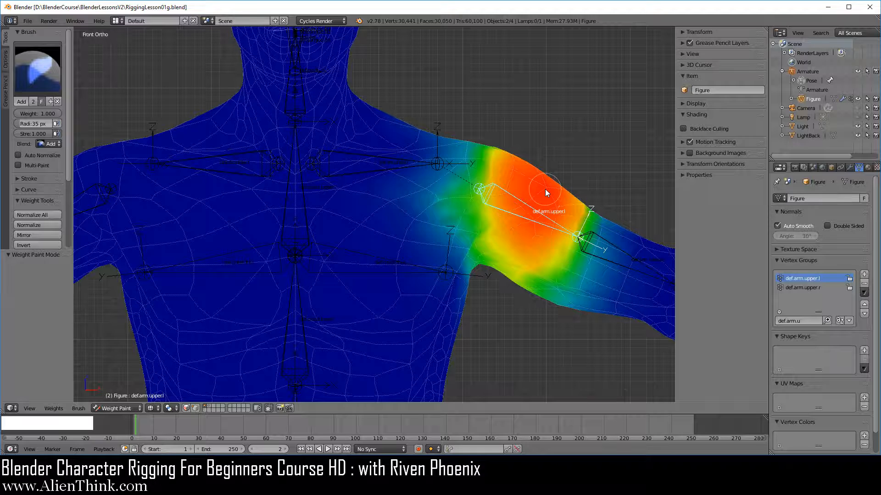
{"action": "scroll", "coordinate": [545, 189], "scroll_direction": "up", "scroll_amount": 5}
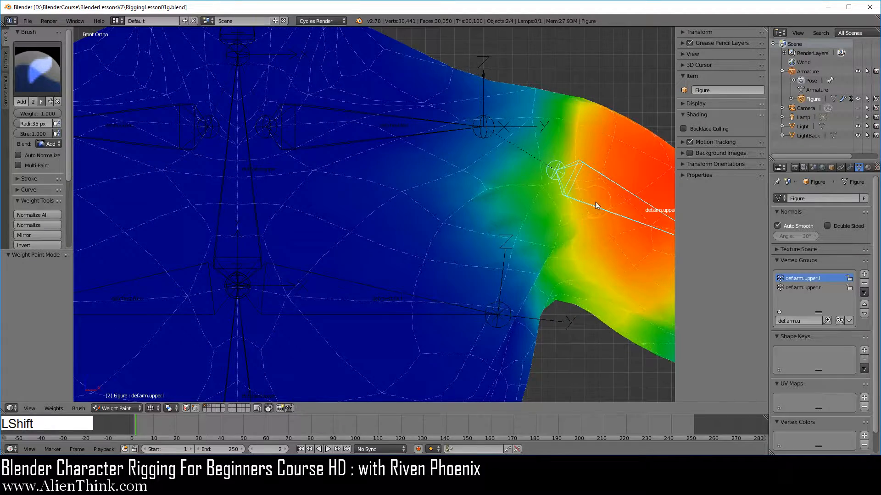
{"action": "middle_click_drag", "start_coordinate": [595, 202], "coordinate": [400, 222], "text": "shift"}
{"action": "left_click", "coordinate": [38, 66]}
{"action": "left_click", "coordinate": [83, 130]}
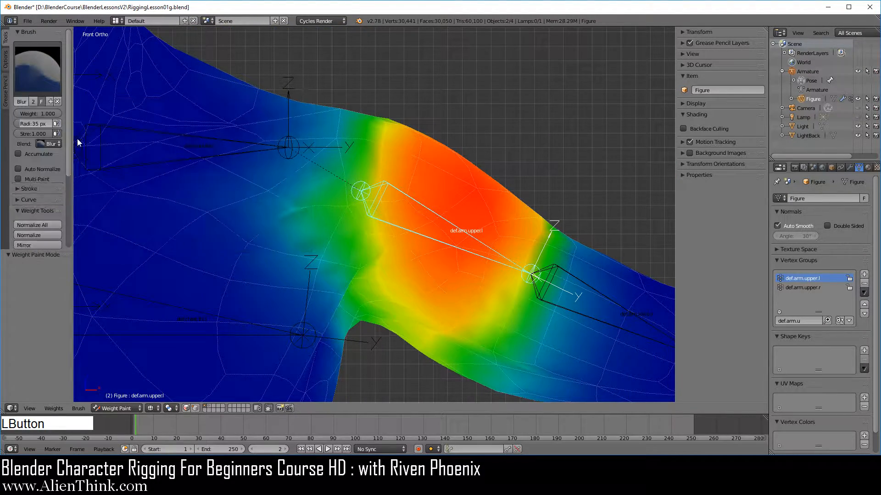
{"action": "key", "text": "f"}
{"action": "left_click", "coordinate": [482, 229]}
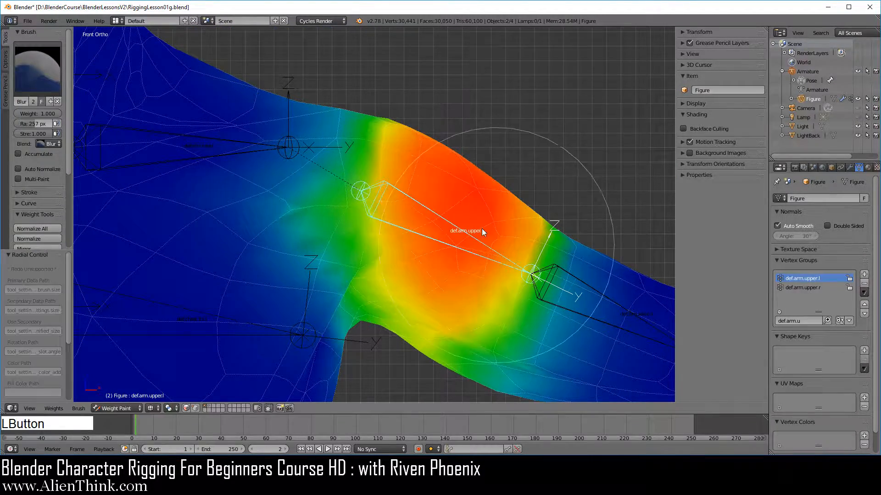
{"action": "left_click_drag", "start_coordinate": [456, 206], "coordinate": [426, 222]}
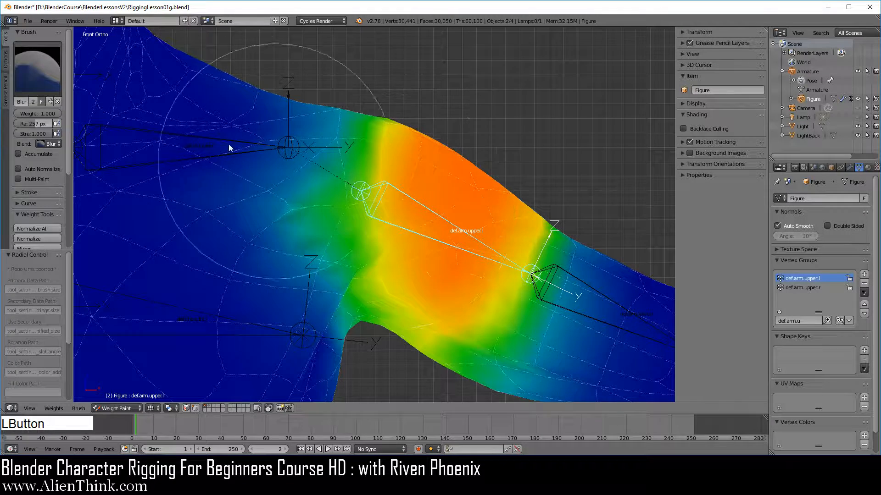
Switch back to the Add brush and normalize the active def.arm.upper.l vertex group
{"action": "left_click", "coordinate": [37, 74]}
{"action": "left_click", "coordinate": [34, 131]}
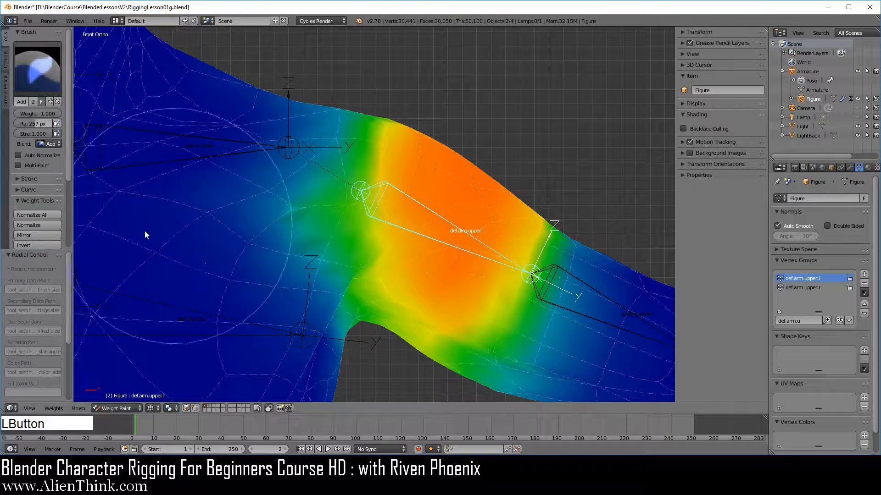
{"action": "left_click", "coordinate": [34, 225]}
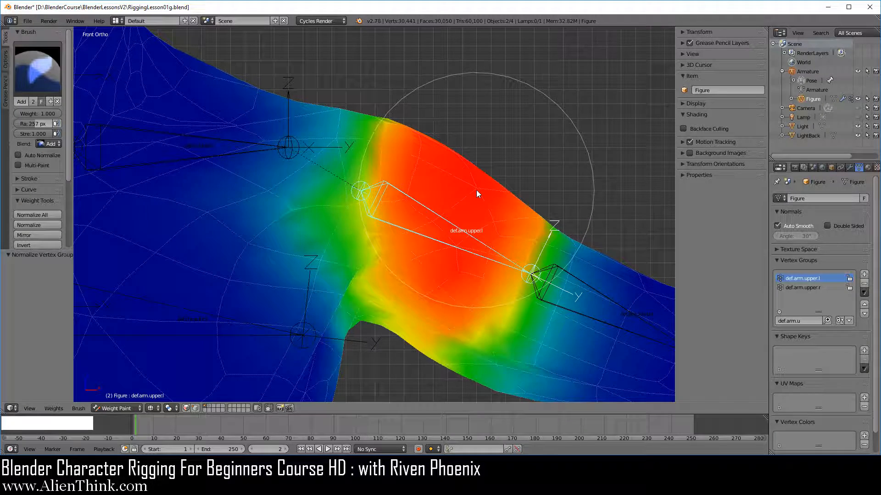
{"action": "left_click", "coordinate": [37, 225]}
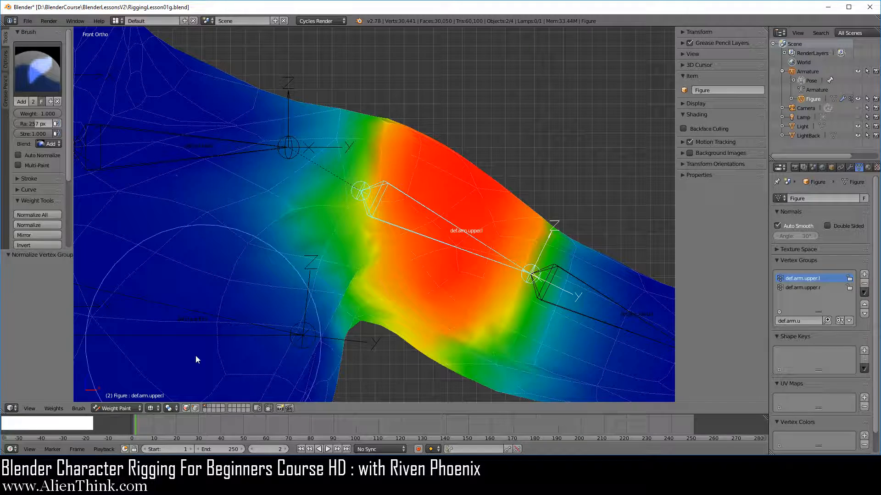
With vertex selection masking on and the brush radius at 88 px, select vertices across the left shoulder and upper arm and normalize def.arm.upper.l
{"action": "left_click", "coordinate": [194, 409]}
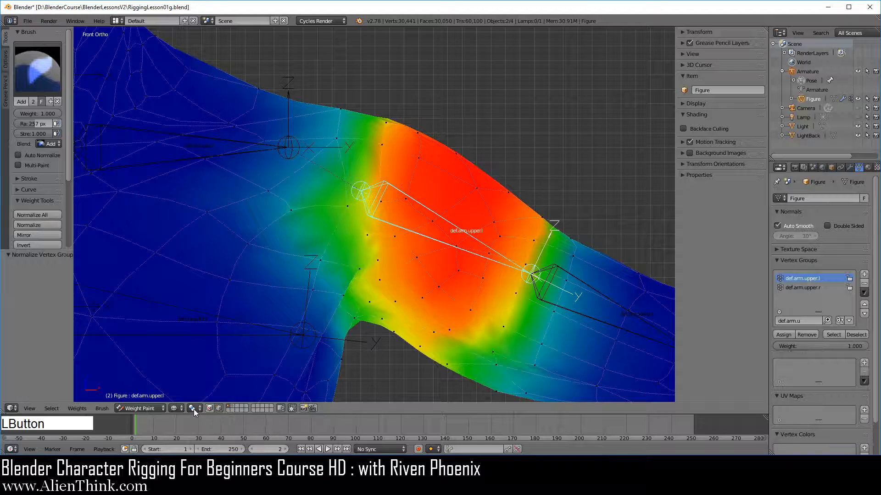
{"action": "key", "text": "f"}
{"action": "left_click", "coordinate": [412, 161]}
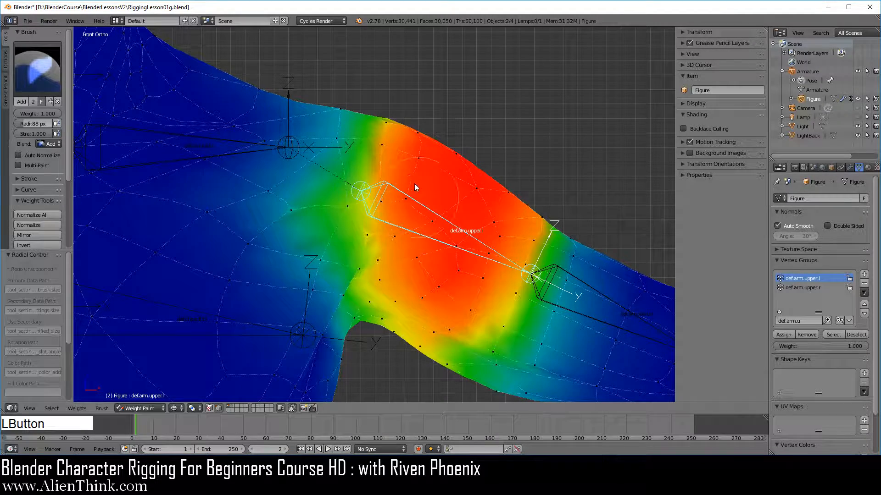
{"action": "right_click", "coordinate": [418, 157]}
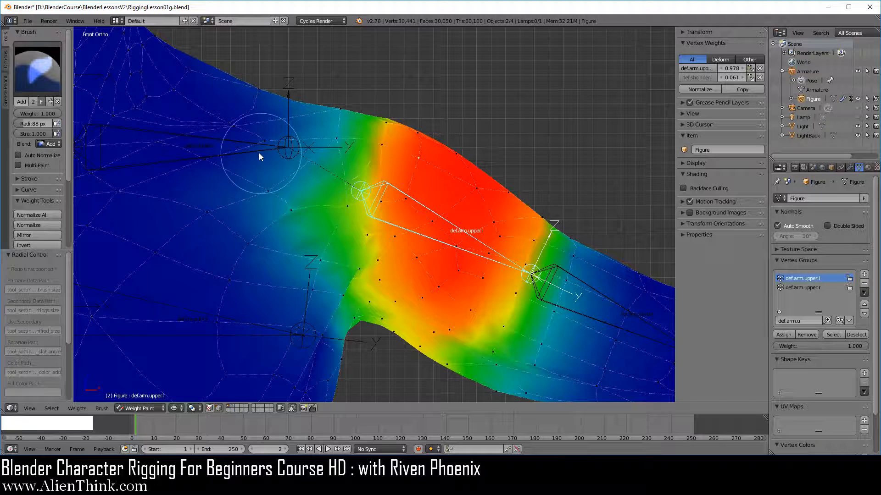
{"action": "right_click", "coordinate": [266, 140]}
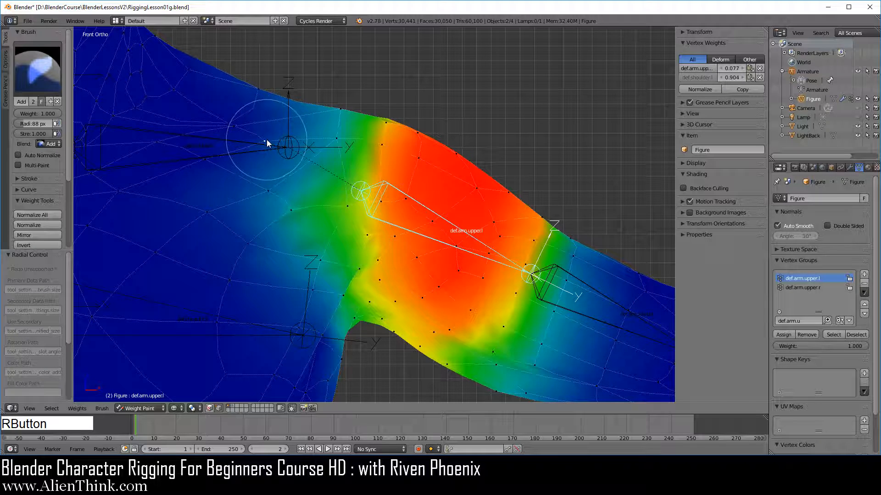
{"action": "right_click", "coordinate": [336, 139], "text": "shift"}
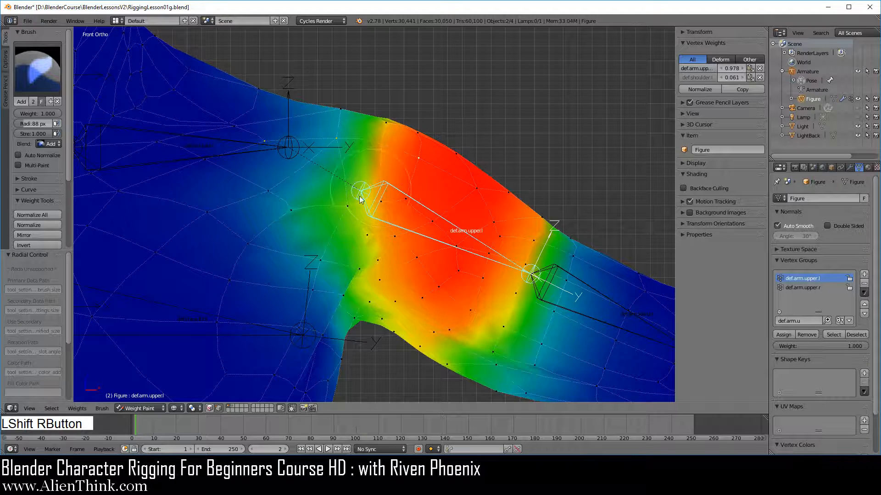
{"action": "left_click", "coordinate": [34, 225]}
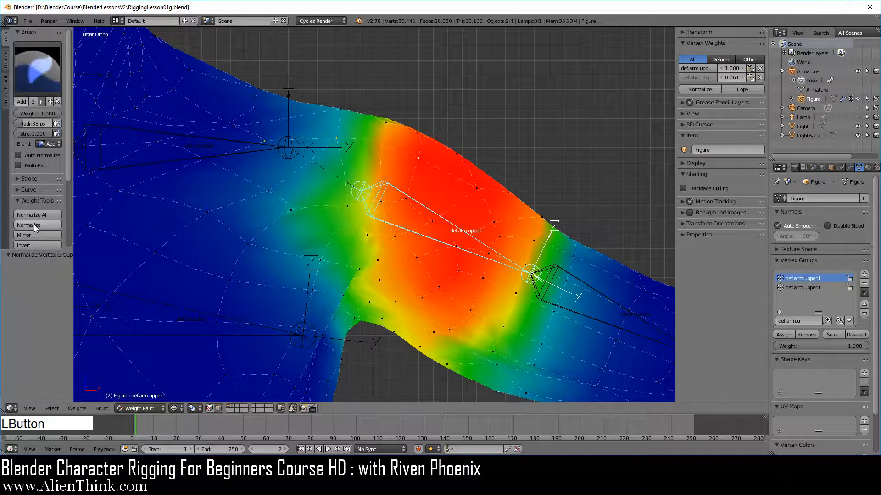
Deselect the outermost vertex on the upper arm and normalize def.arm.upper.l for the remaining selected vertices
{"action": "right_click", "coordinate": [420, 158], "text": "shift"}
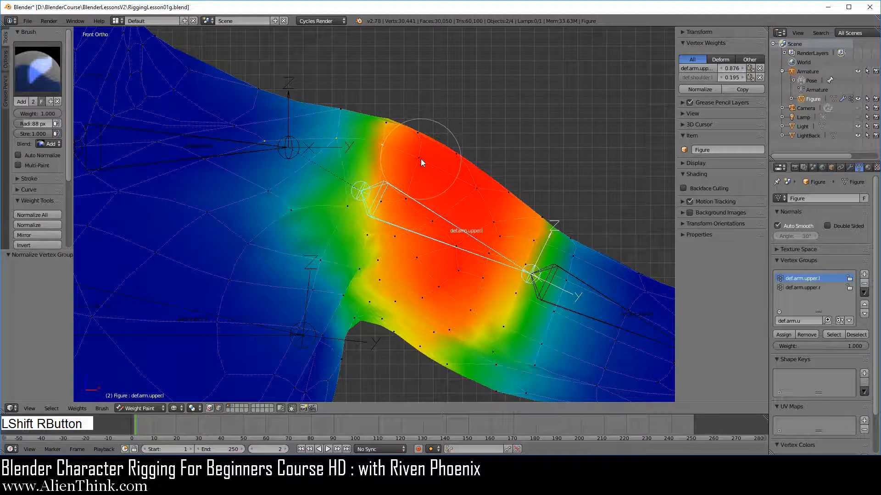
{"action": "left_click", "coordinate": [43, 226]}
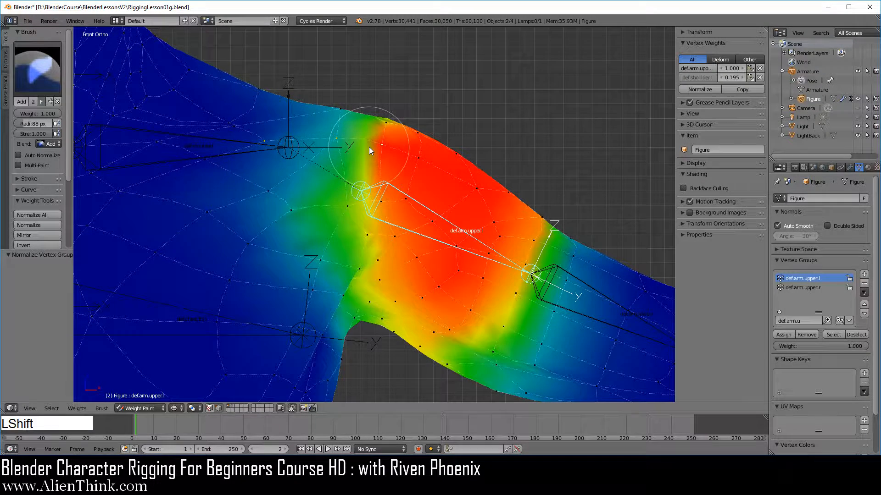
{"action": "mouse_move", "coordinate": [369, 146]}
{"action": "left_mouse_down"}
{"action": "mouse_move", "coordinate": [336, 142]}
{"action": "mouse_move", "coordinate": [404, 149]}
{"action": "left_mouse_up"}
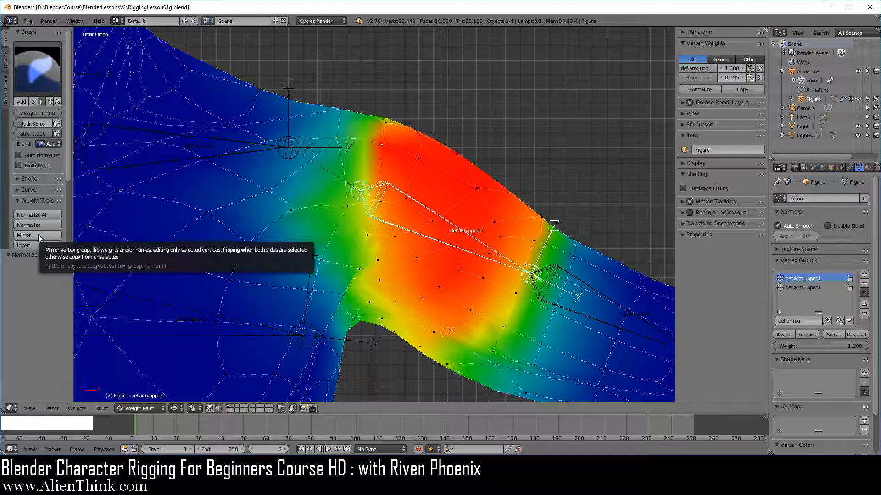
Reload the saved RiggingLesson01g.blend to discard the blur and normalize edits
{"action": "left_click", "coordinate": [27, 21]}
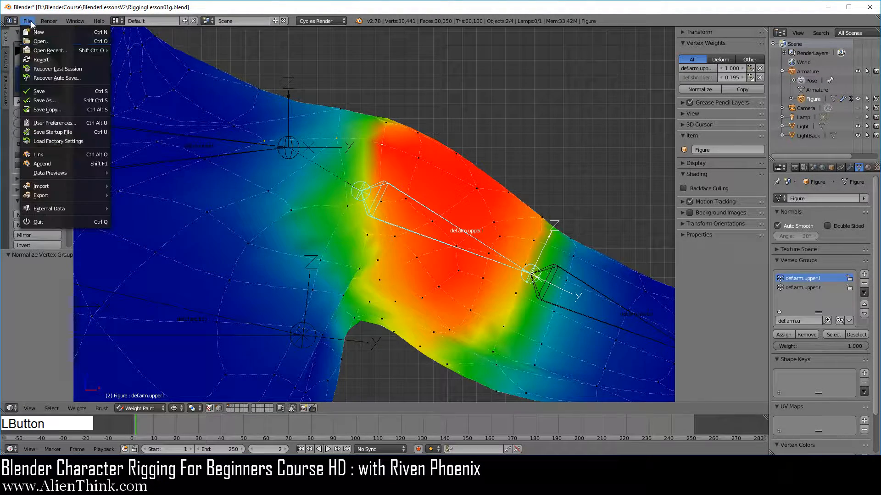
{"action": "mouse_move", "coordinate": [65, 48]}
{"action": "left_click", "coordinate": [143, 53]}
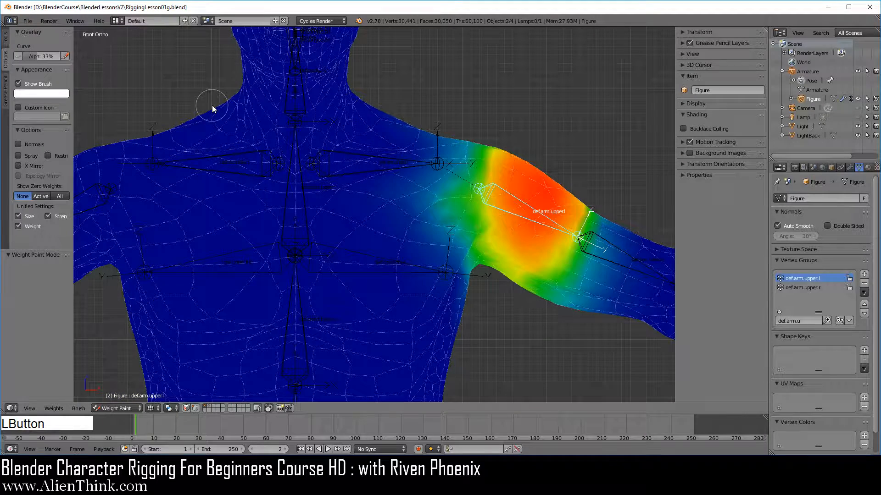
Show the brush and weight tools instead of the paint options, and save RiggingLesson01g.blend
{"action": "left_click", "coordinate": [6, 37]}
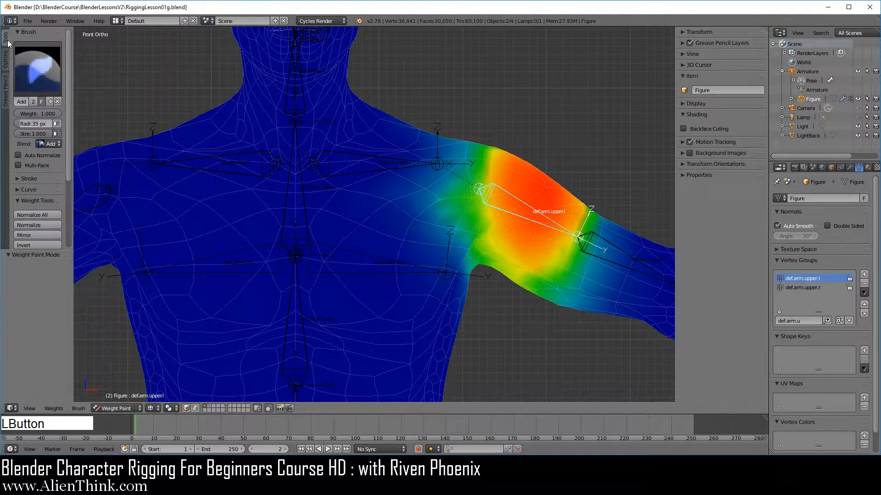
{"action": "left_click", "coordinate": [33, 21]}
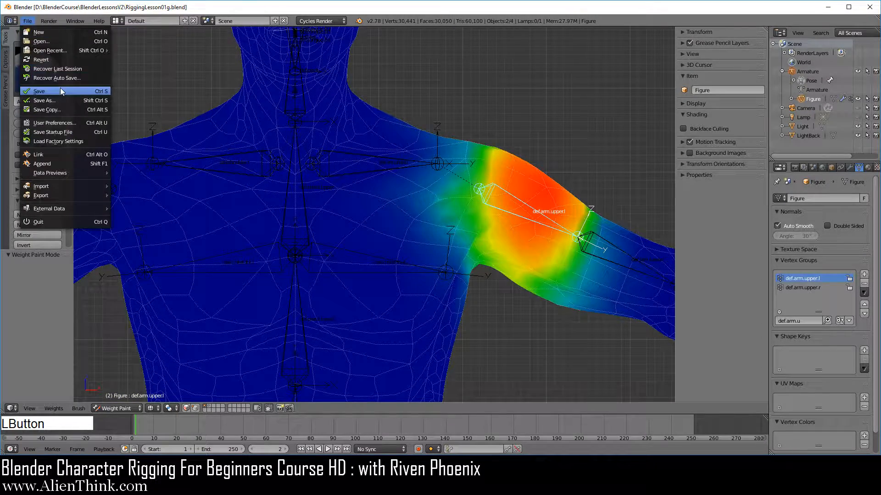
Invert the weights of the active def.arm.upper.l vertex group
{"action": "scroll", "coordinate": [57, 172], "scroll_direction": "down", "scroll_amount": 3}
{"action": "scroll", "coordinate": [57, 172], "scroll_direction": "down", "scroll_amount": 2}
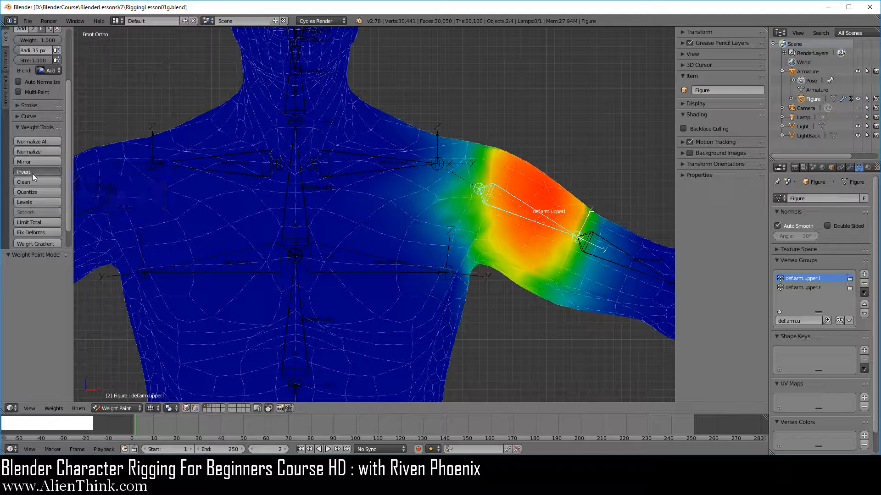
{"action": "left_click", "coordinate": [32, 172]}
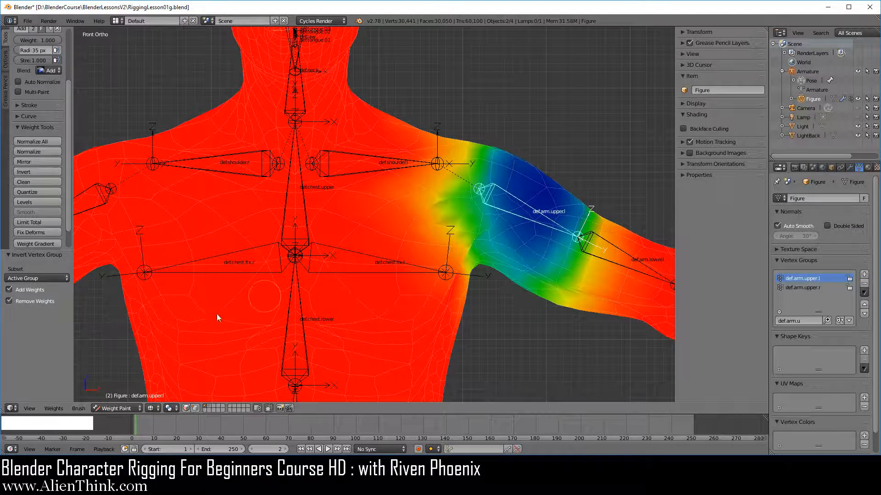
Disable Add Weights and Remove Weights for the inversion, keep the Active Group subset, and invert def.arm.upper.l again
{"action": "left_click", "coordinate": [33, 293]}
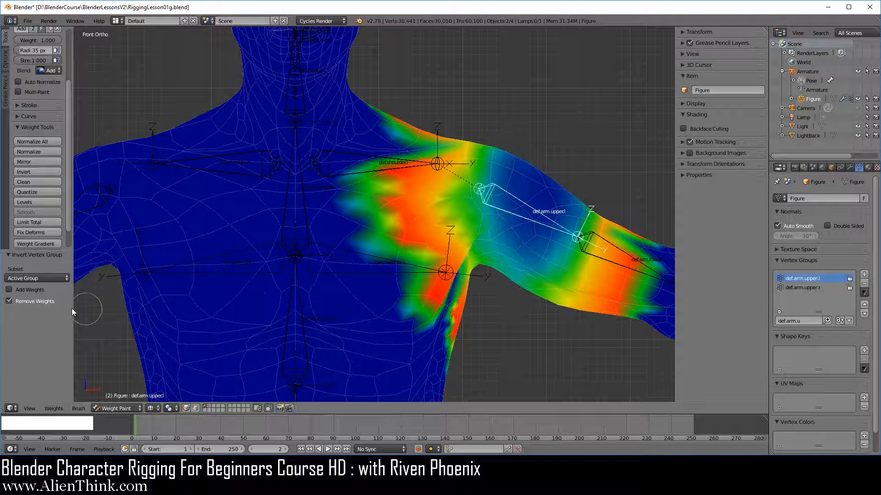
{"action": "left_click", "coordinate": [32, 301]}
{"action": "left_click", "coordinate": [35, 278]}
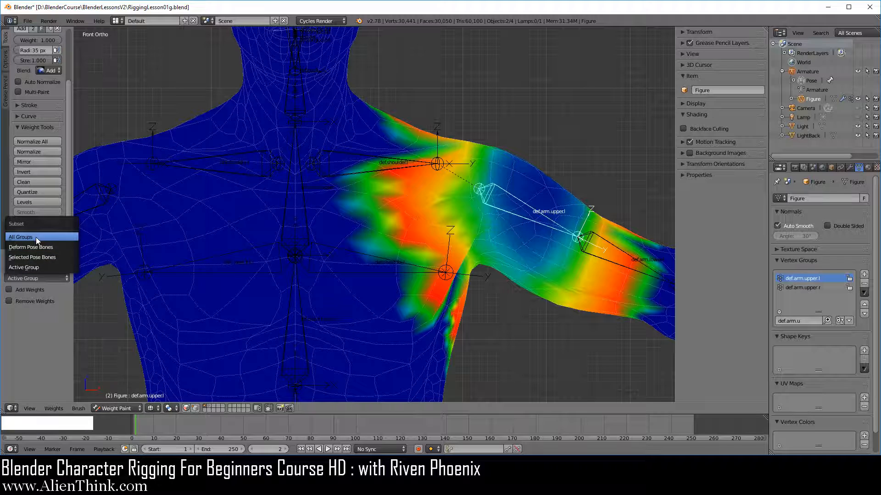
{"action": "left_click", "coordinate": [35, 267]}
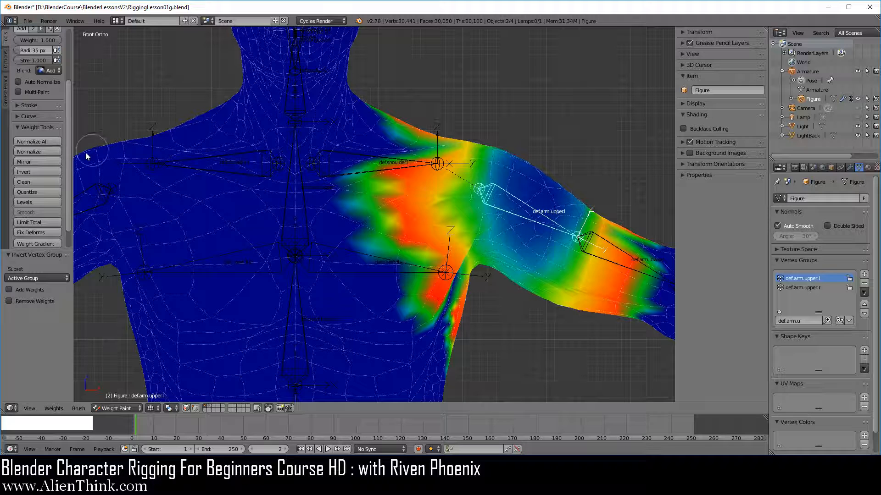
{"action": "left_click", "coordinate": [45, 170]}
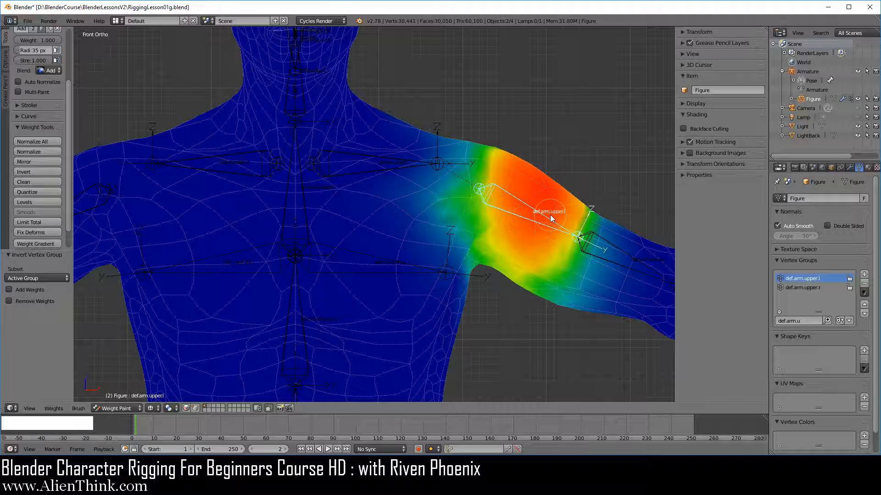
Clean the active def.arm.upper.l vertex group with a limit of 0.030
{"action": "left_click", "coordinate": [38, 181]}
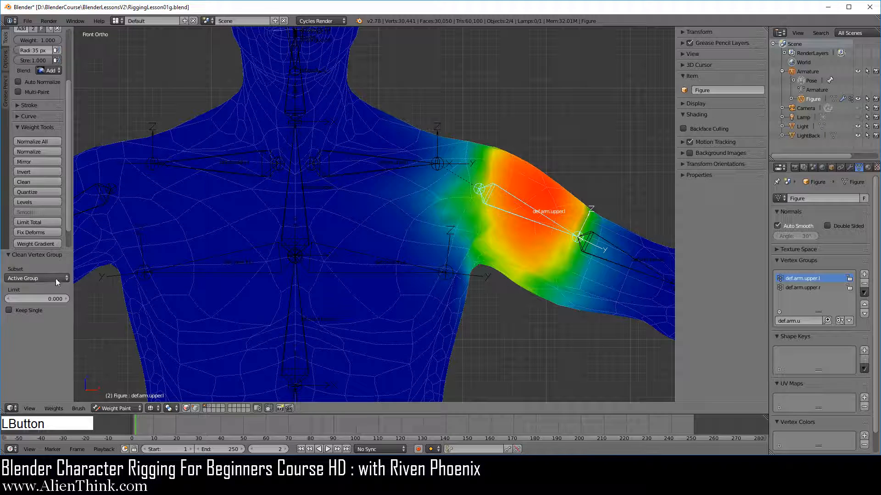
{"action": "left_click", "coordinate": [41, 299]}
{"action": "mouse_move", "coordinate": [41, 299]}
{"action": "left_mouse_down"}
{"action": "mouse_move", "coordinate": [56, 299]}
{"action": "mouse_move", "coordinate": [43, 299]}
{"action": "left_mouse_up"}
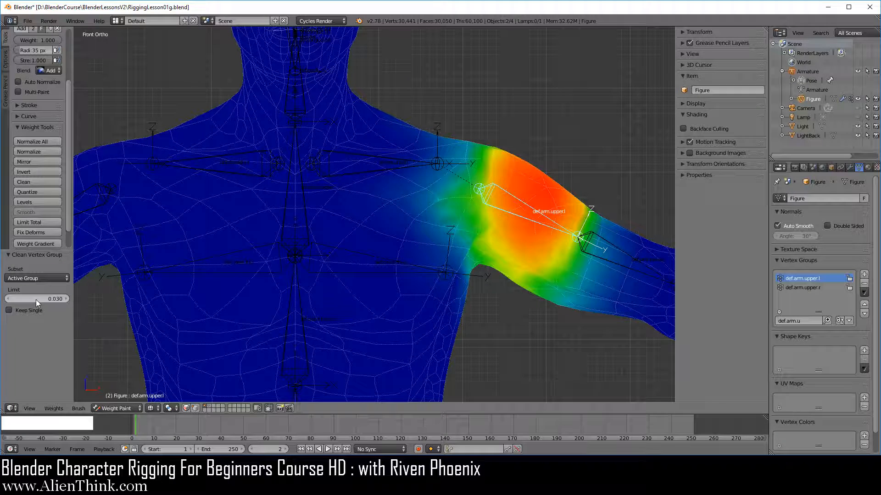
Reload the saved RiggingLesson01g.blend to discard the invert and clean edits
{"action": "left_click", "coordinate": [27, 21]}
{"action": "mouse_move", "coordinate": [63, 53]}
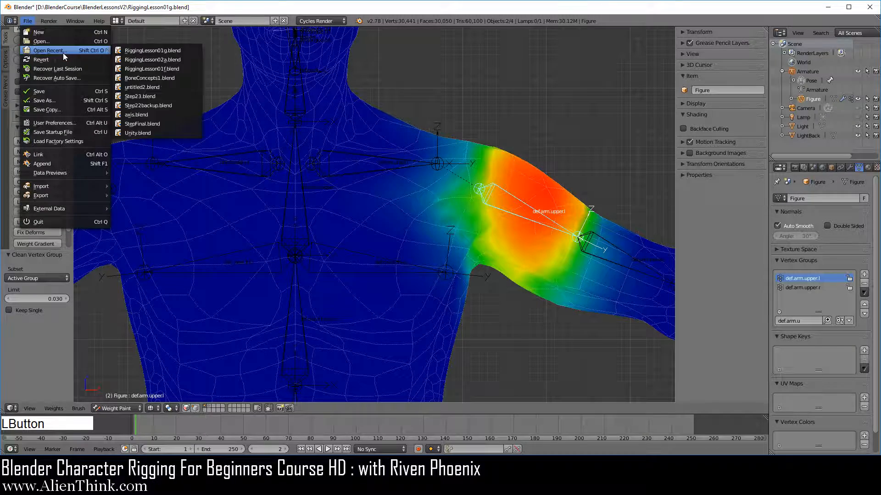
{"action": "left_click", "coordinate": [134, 48]}
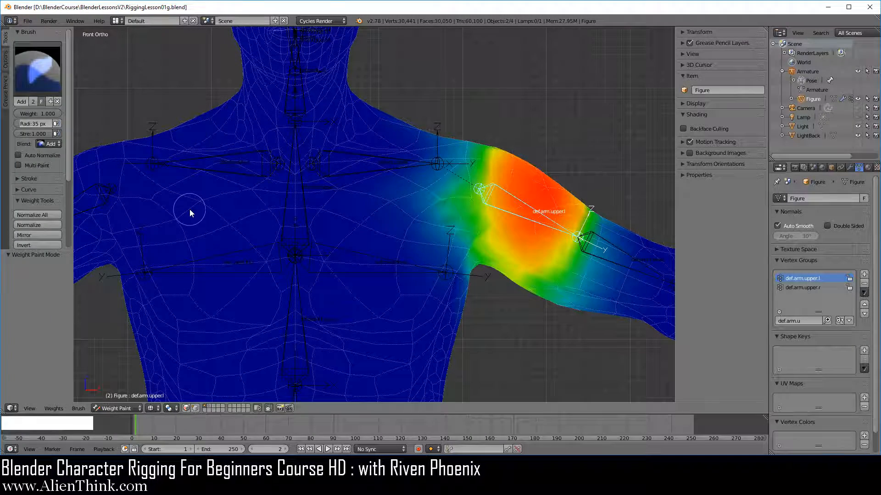
{"action": "scroll", "coordinate": [60, 139], "scroll_direction": "down", "scroll_amount": 4}
{"action": "scroll", "coordinate": [60, 140], "scroll_direction": "up", "scroll_amount": 4}
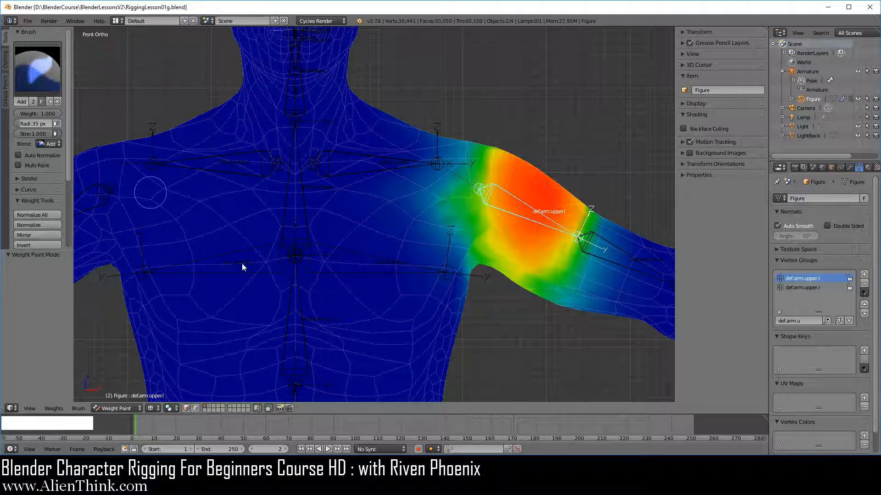